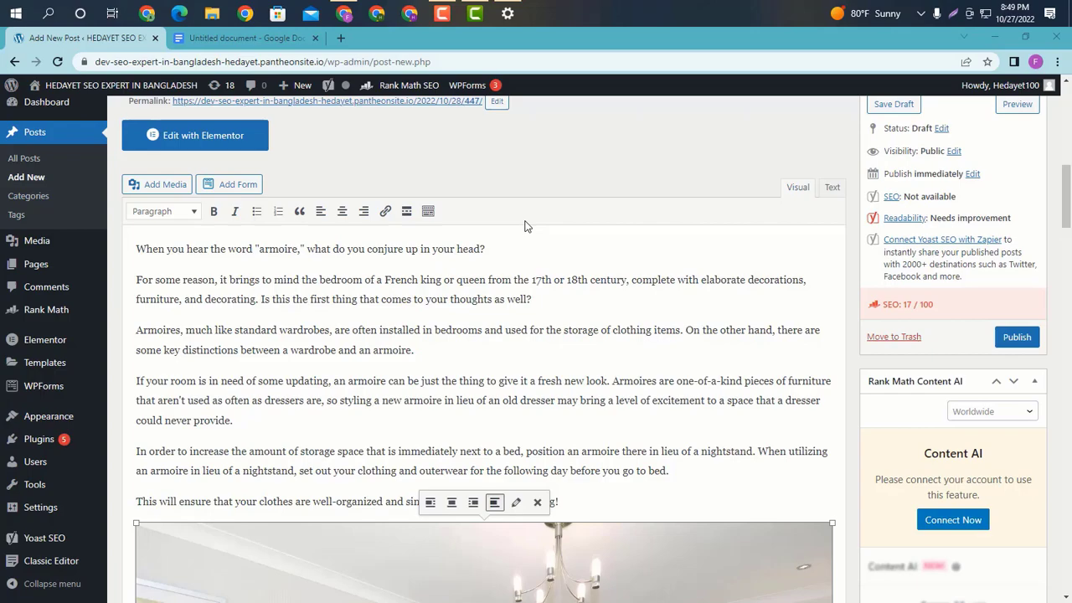
Examine the draft post's content and its Rank Math SEO and Yoast SEO sections, including the focus keyword fields and Google preview
scroll(505, 310, down, 15)
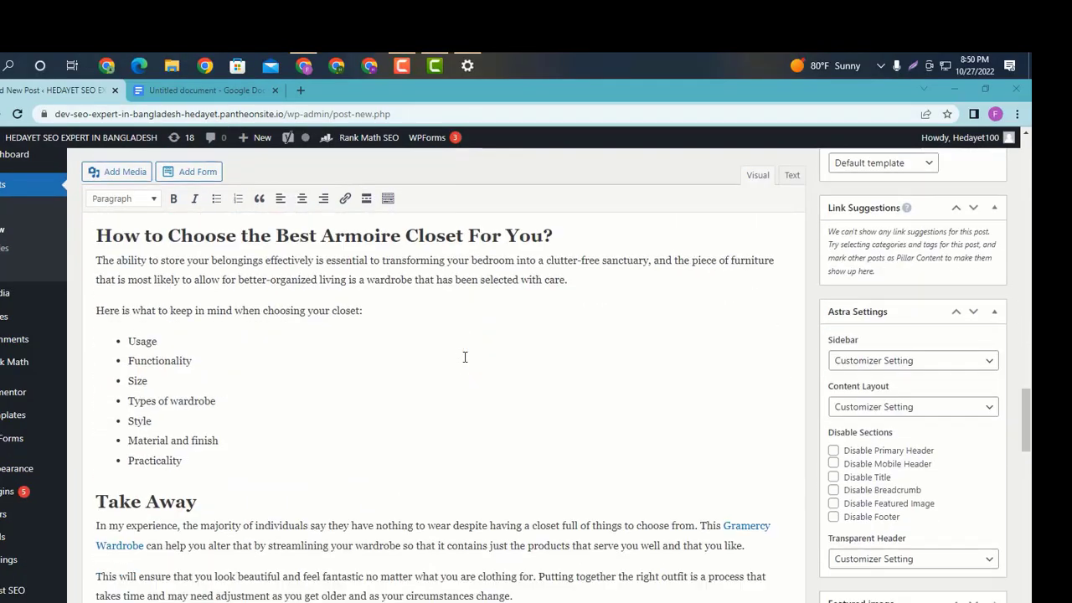
scroll(464, 358, down, 20)
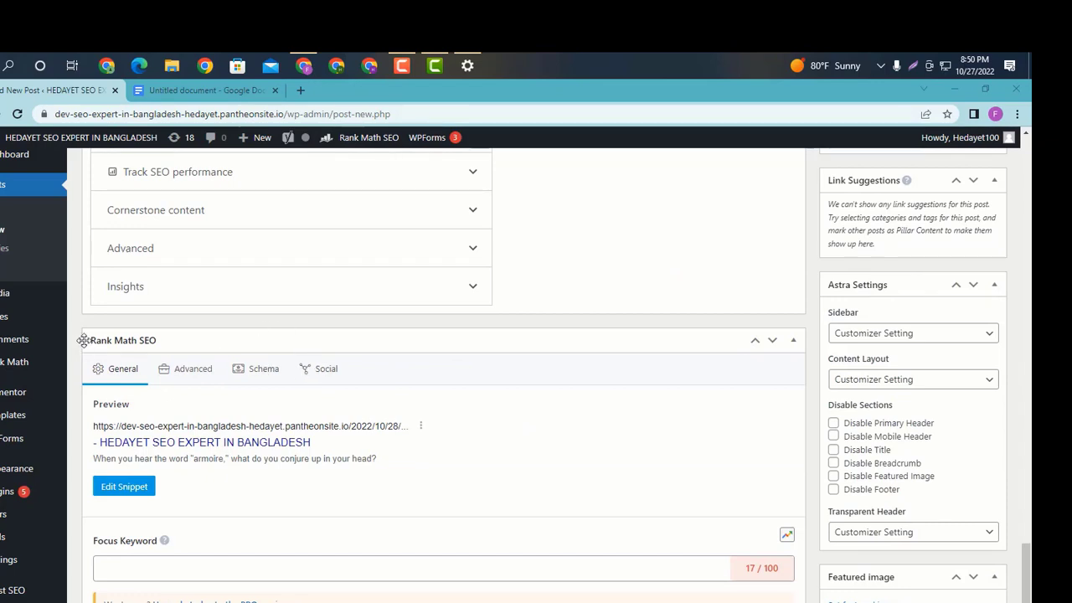
scroll(196, 392, down, 2)
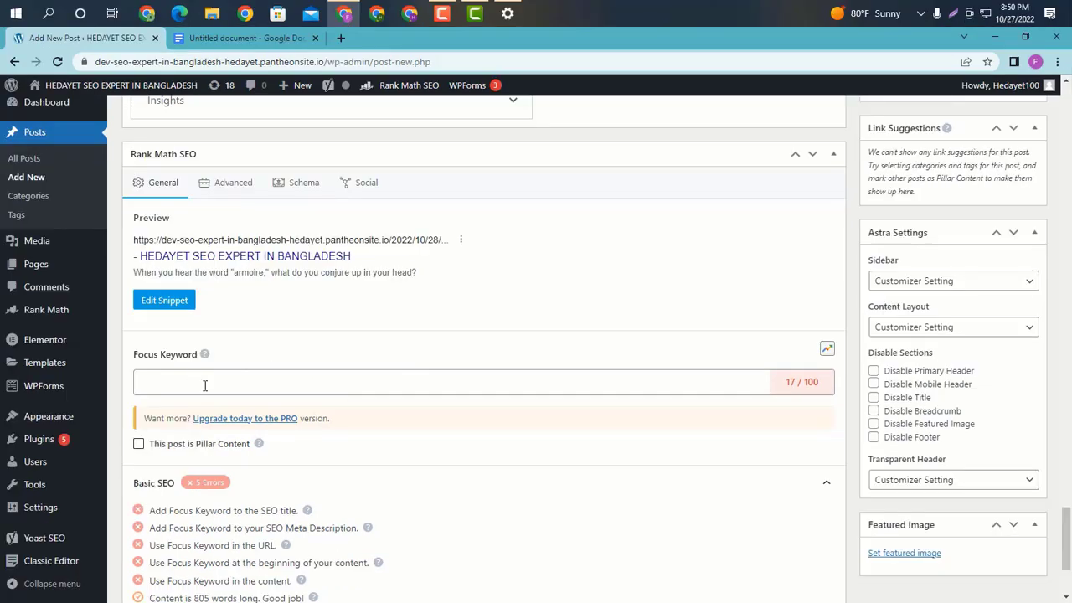
scroll(204, 385, down, 2)
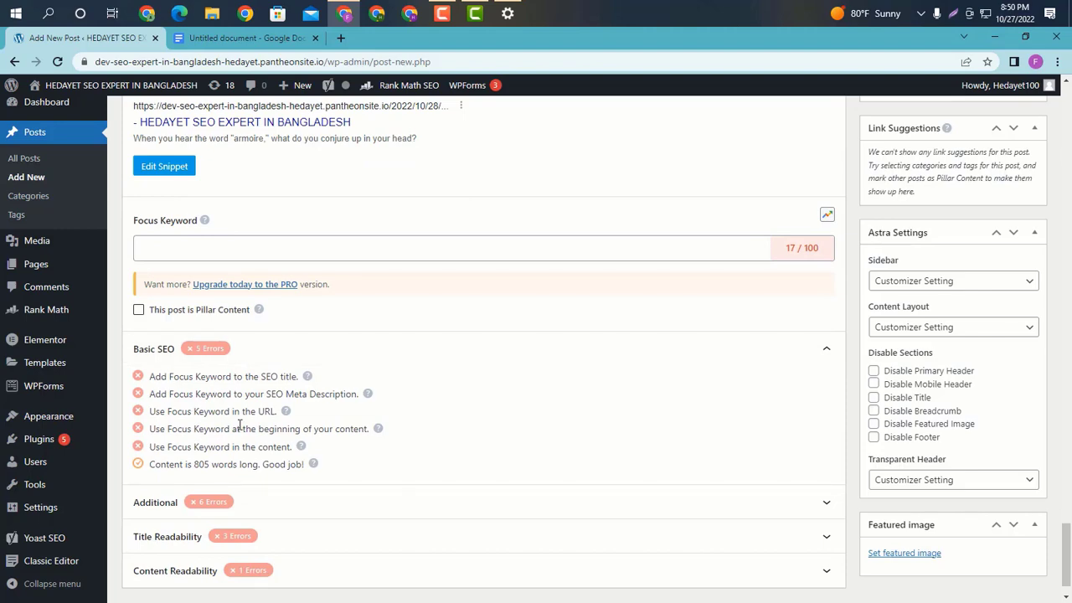
scroll(238, 425, down, 1)
scroll(251, 423, up, 15)
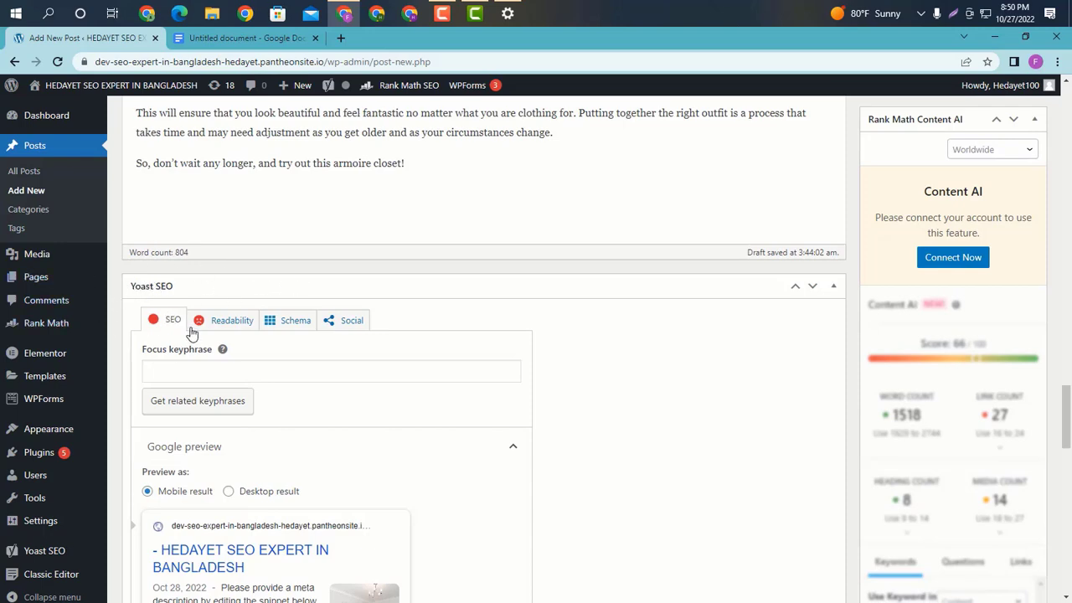
scroll(227, 398, down, 3)
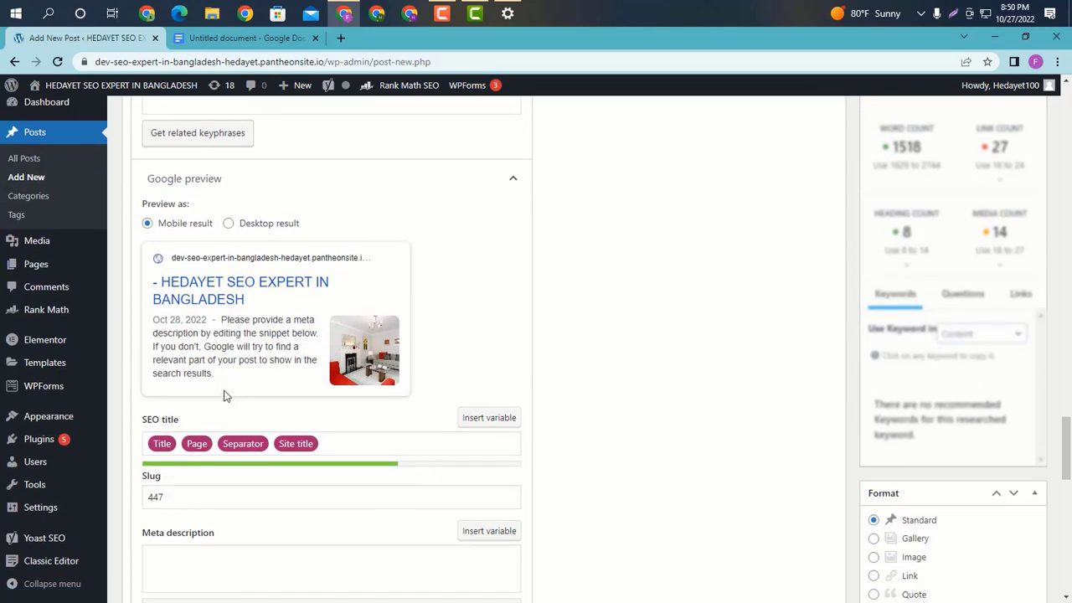
scroll(224, 396, up, 3)
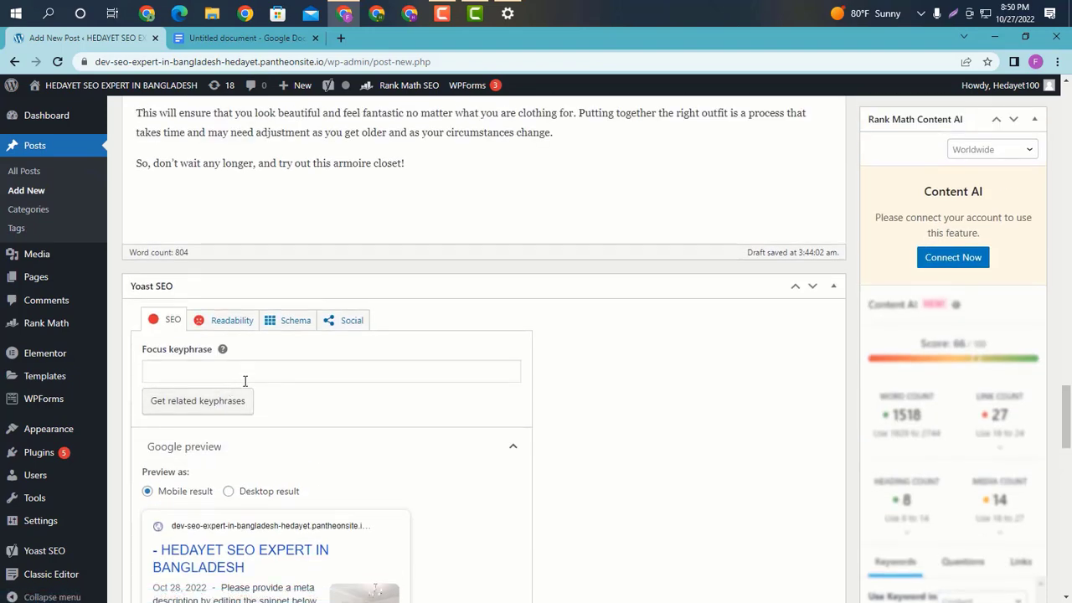
scroll(251, 398, down, 3)
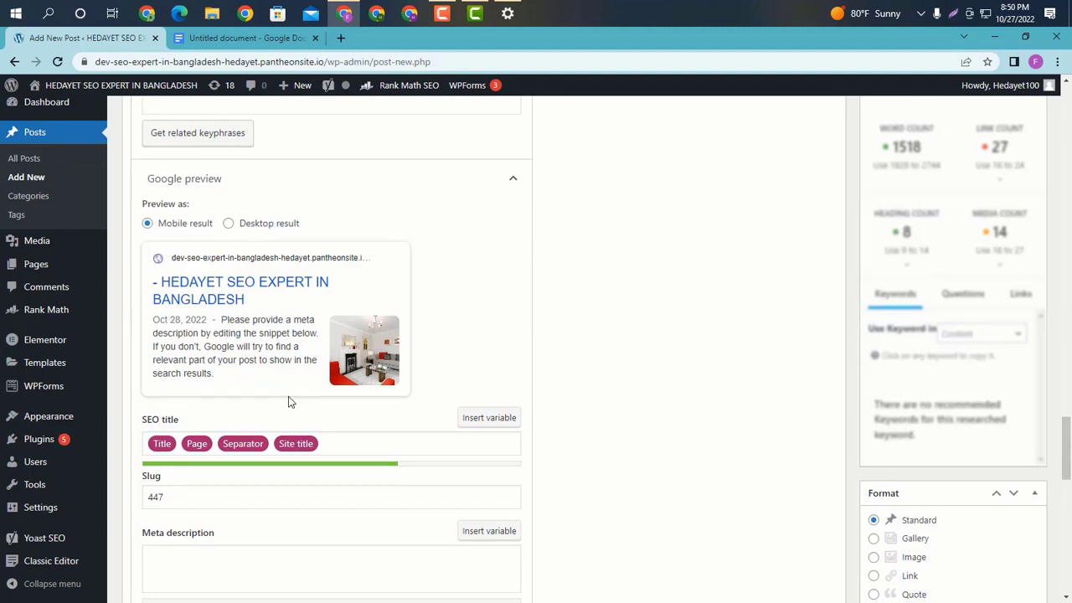
scroll(293, 401, up, 1)
scroll(304, 396, up, 1)
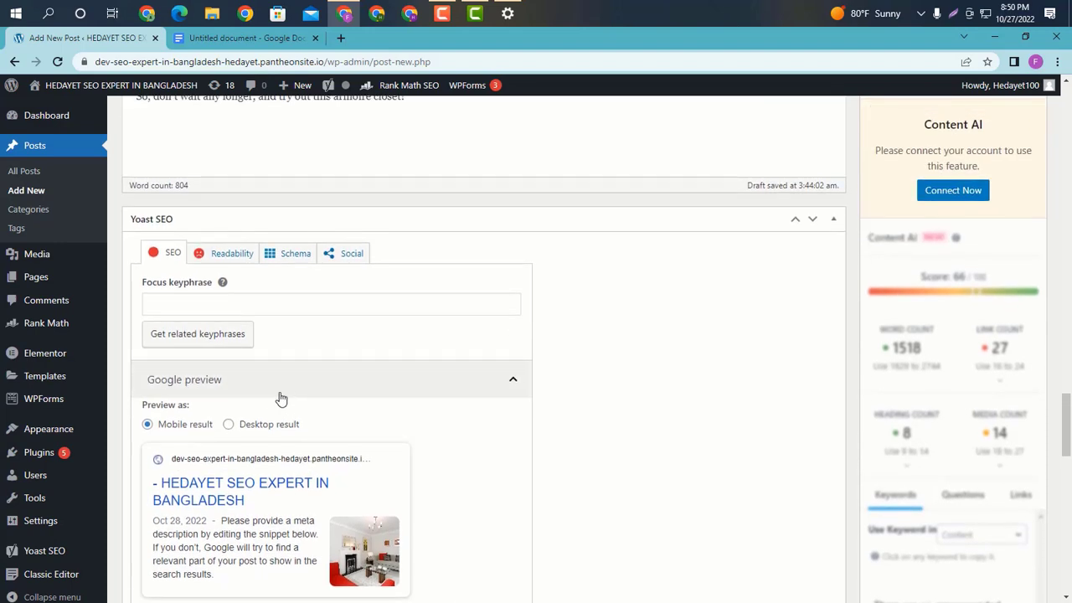
click(953, 14)
drag(123, 211, 580, 343)
click(592, 266)
drag(144, 234, 287, 282)
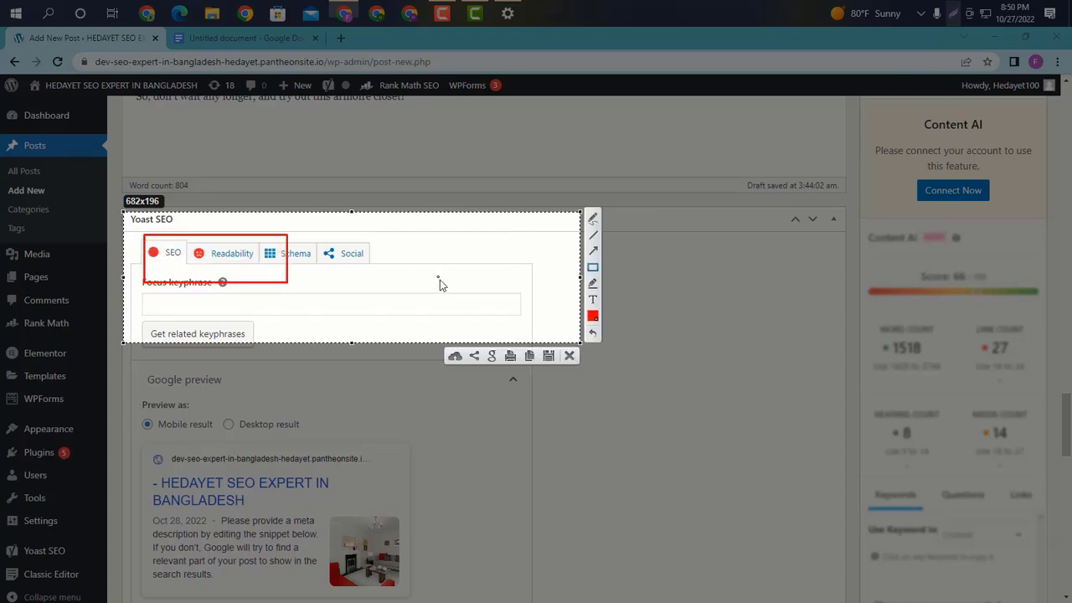
mouse_move(143, 240)
mouse_down()
mouse_move(156, 260)
mouse_move(198, 229)
mouse_up()
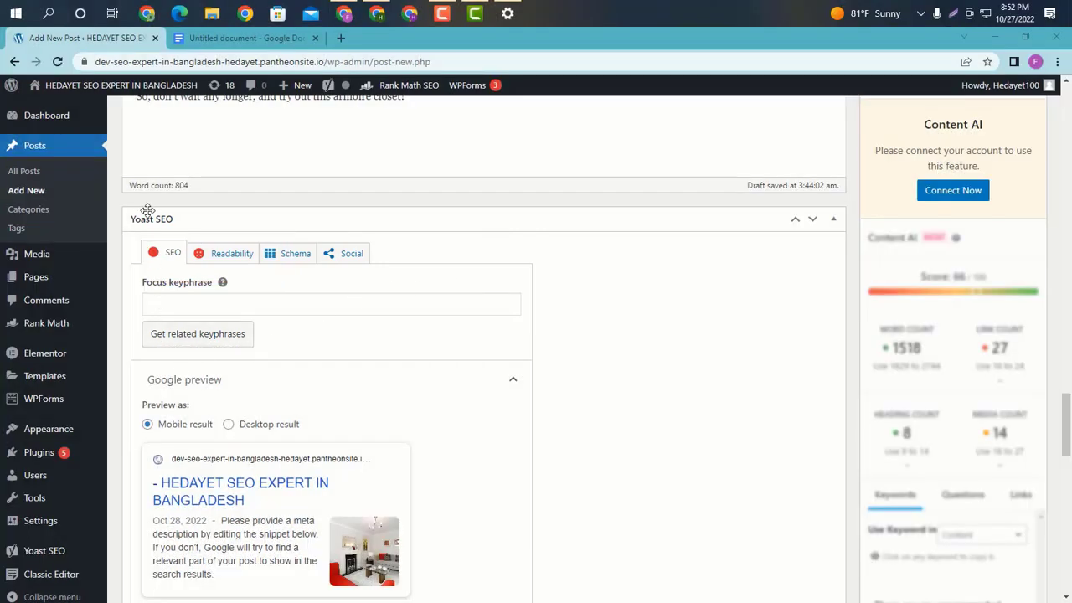
Examine the Yoast focus keyphrase field along with the post's title field and article content
scroll(214, 339, up, 1)
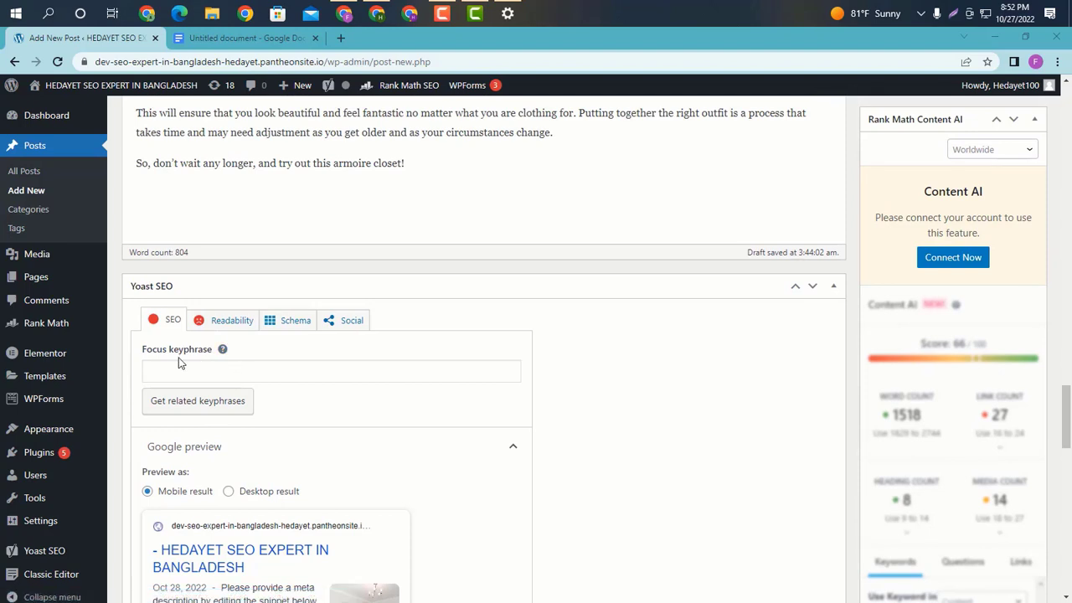
drag(139, 348, 214, 350)
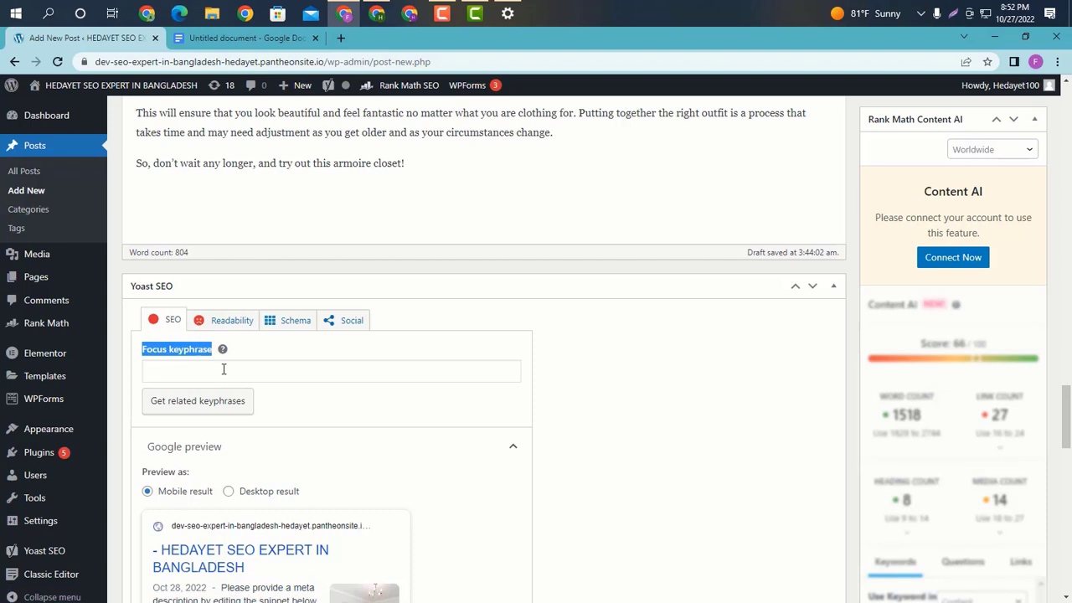
click(224, 368)
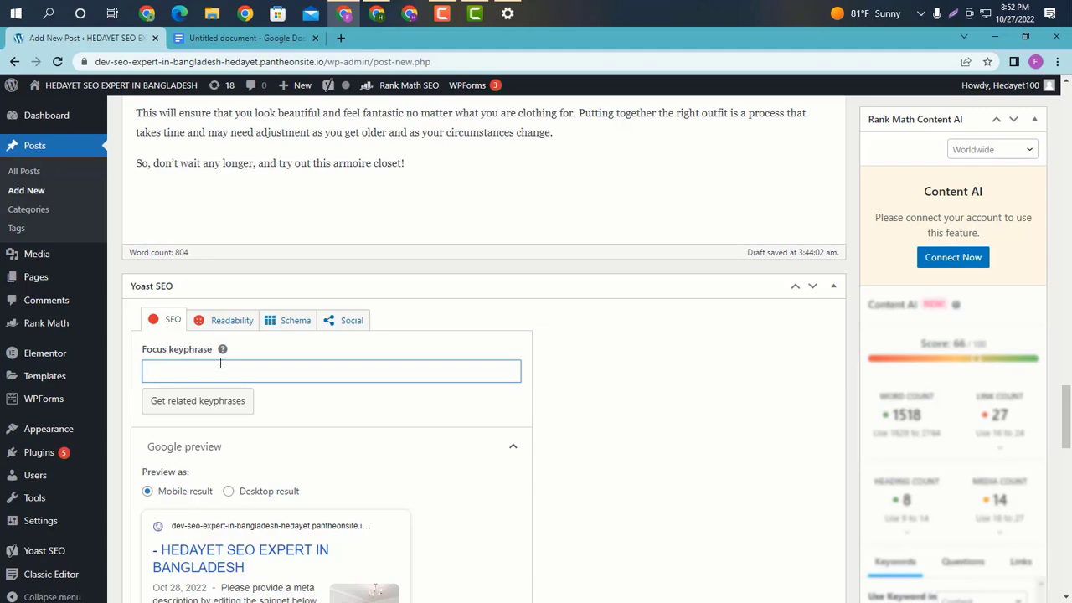
scroll(218, 362, up, 20)
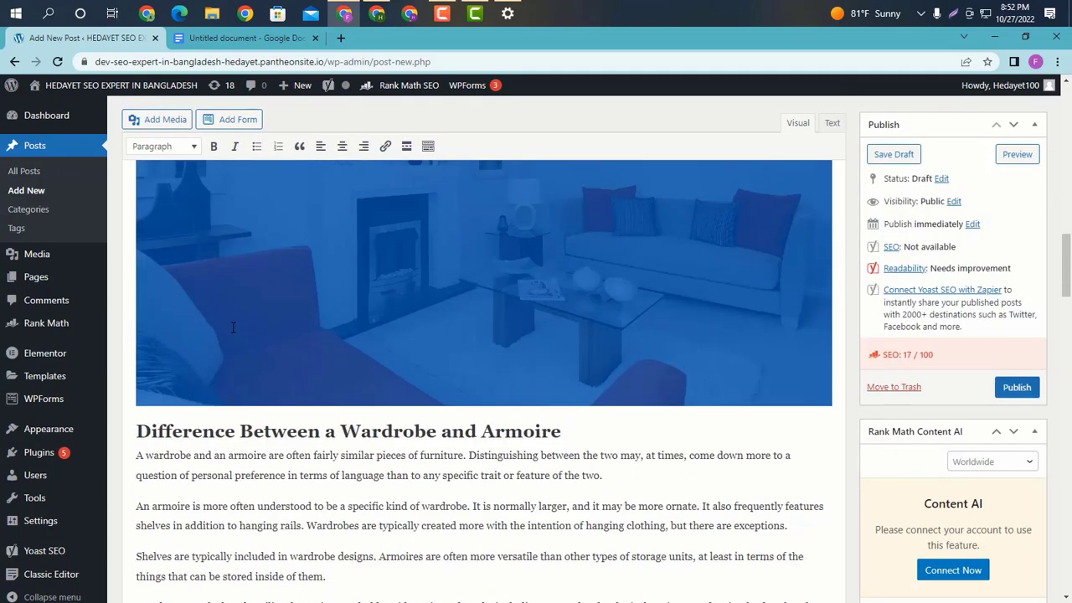
scroll(243, 318, up, 5)
scroll(230, 360, down, 6)
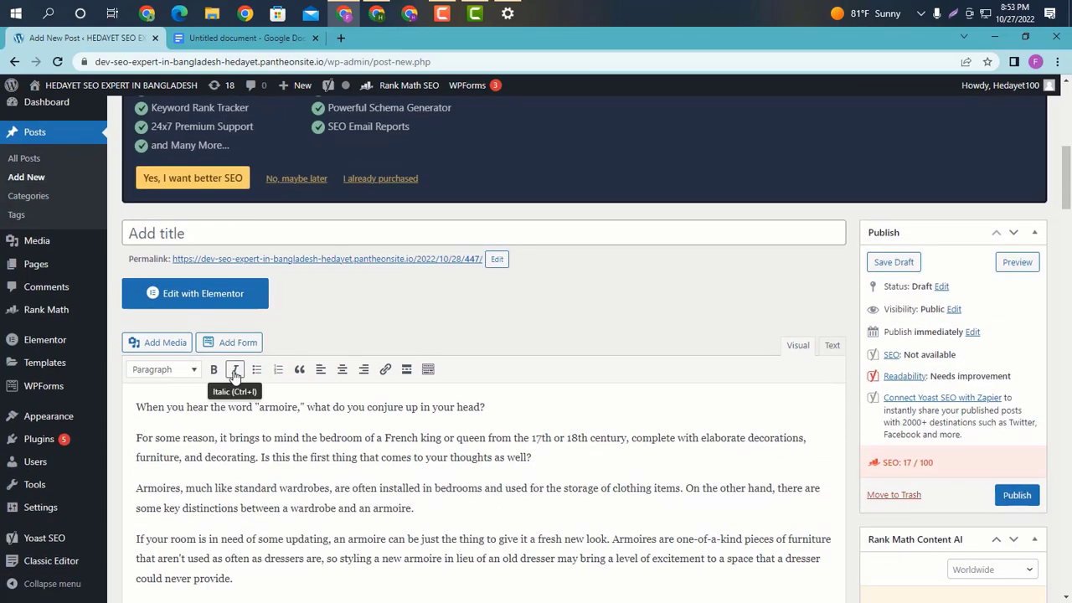
scroll(235, 365, down, 20)
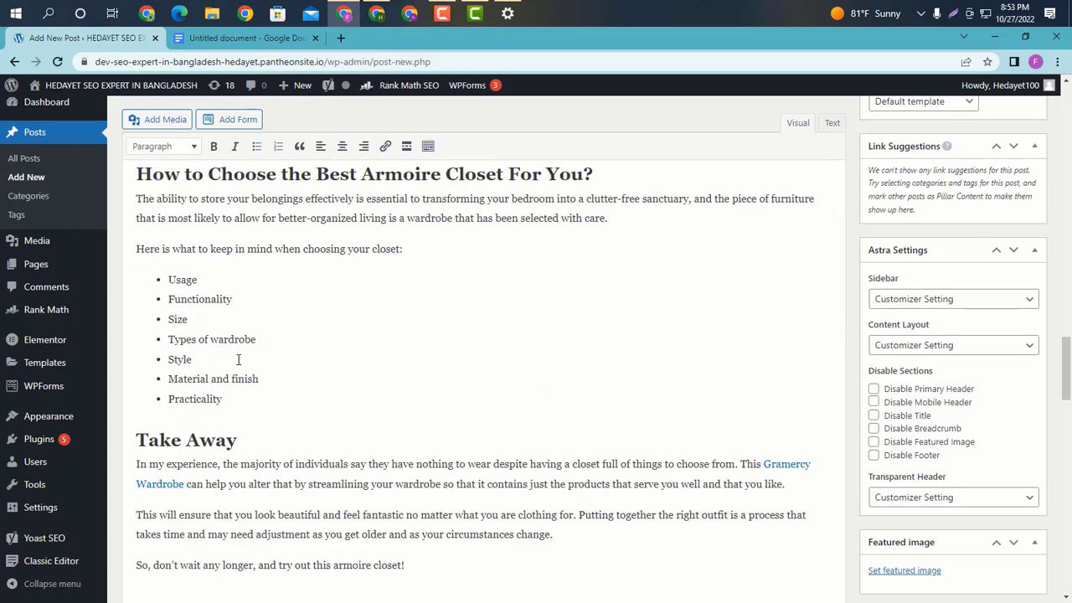
scroll(239, 366, down, 3)
scroll(239, 365, up, 20)
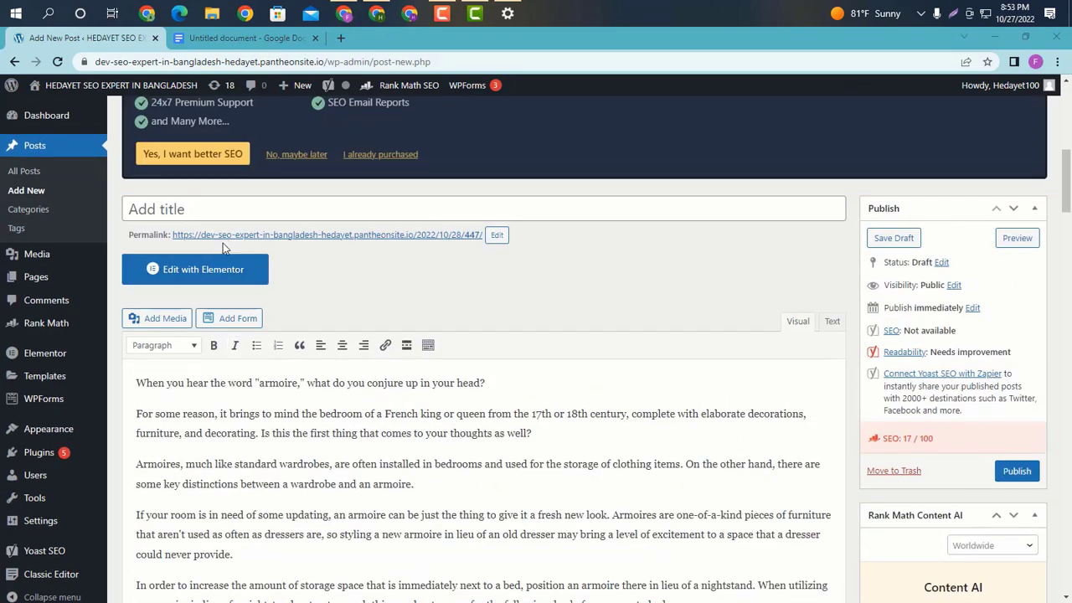
click(200, 209)
Clear the Title, Page, Separator and Site title variables from the Yoast SEO title
scroll(348, 422, down, 18)
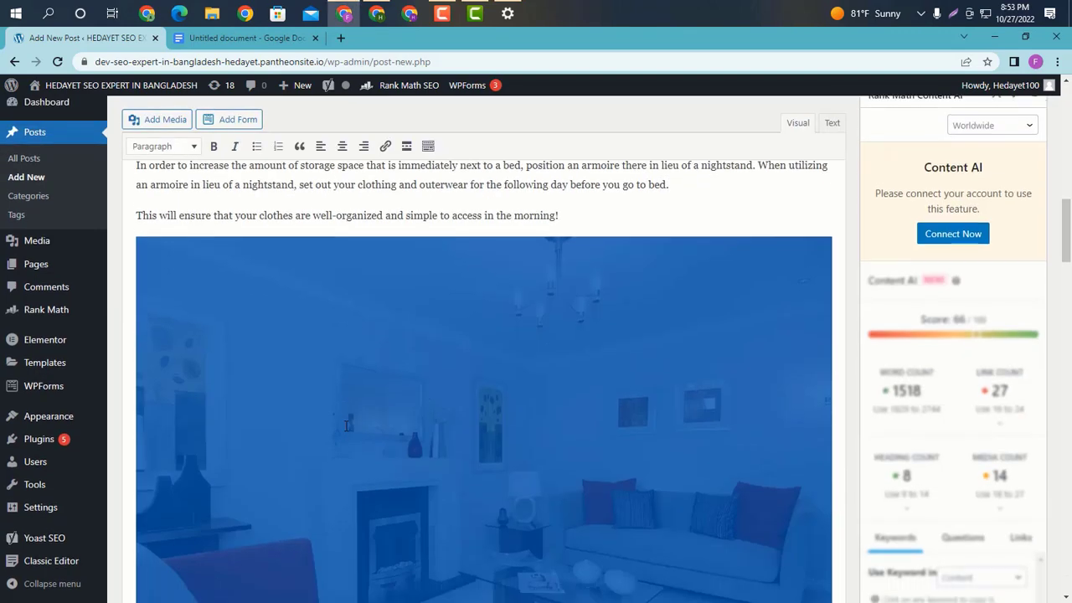
scroll(349, 422, down, 5)
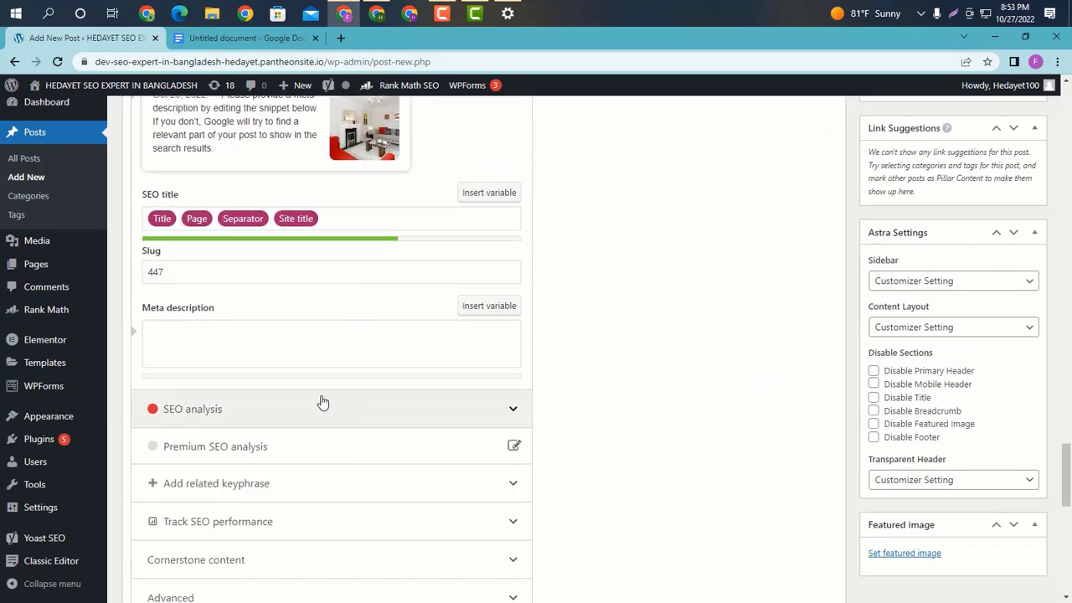
click(336, 218)
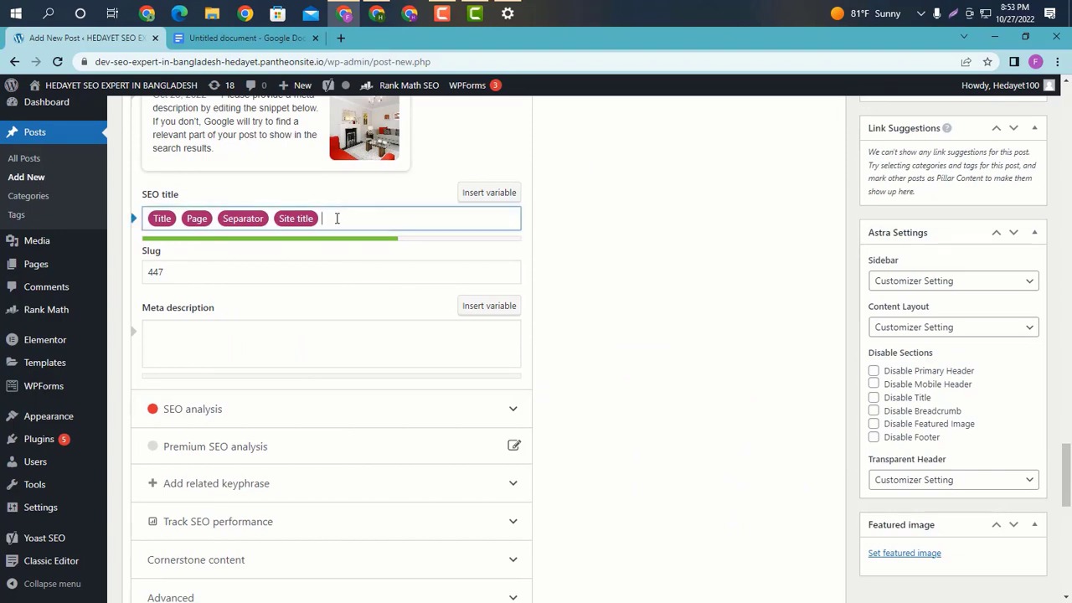
key(ctrl+a)
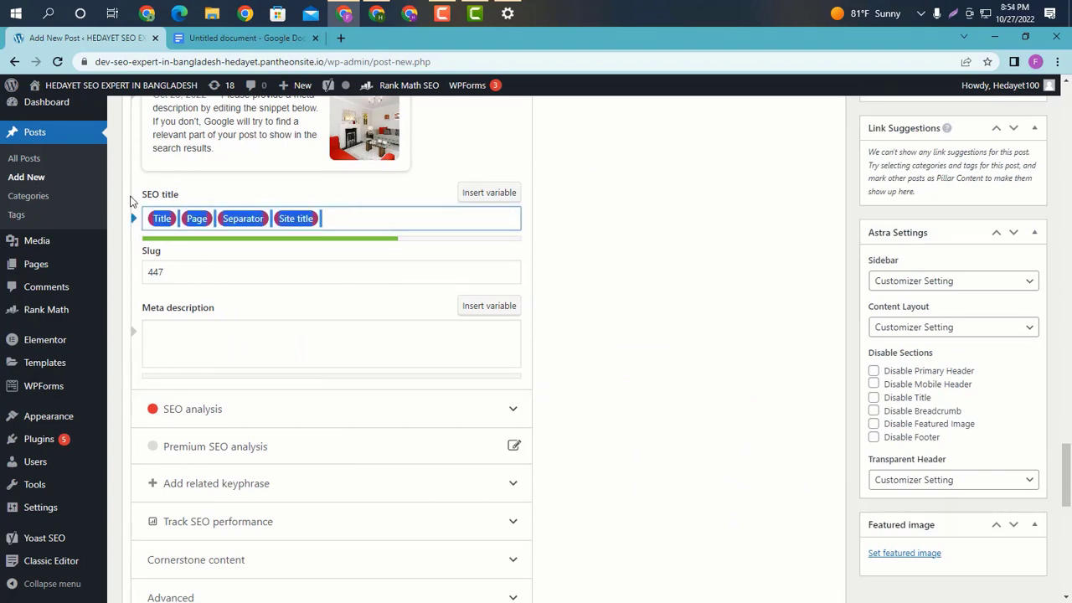
key(BackSpace)
key(BackSpace)
key(BackSpace)
key(BackSpace)
key(BackSpace)
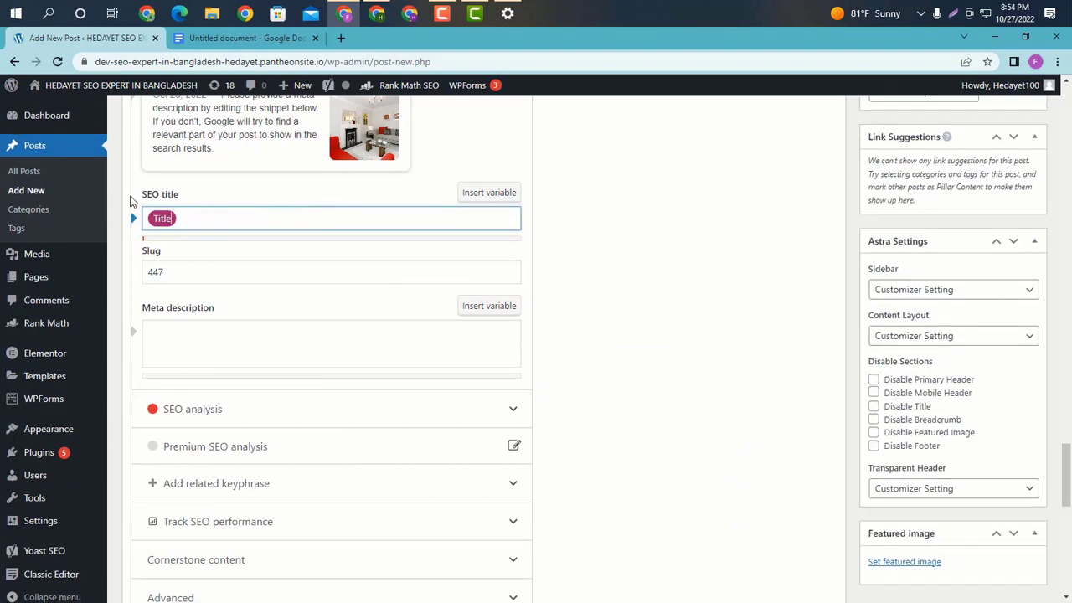
Copy "HOME FURNITURE" from the main heading of the Google Docs article and paste it as the Yoast focus keyphrase
scroll(138, 207, up, 5)
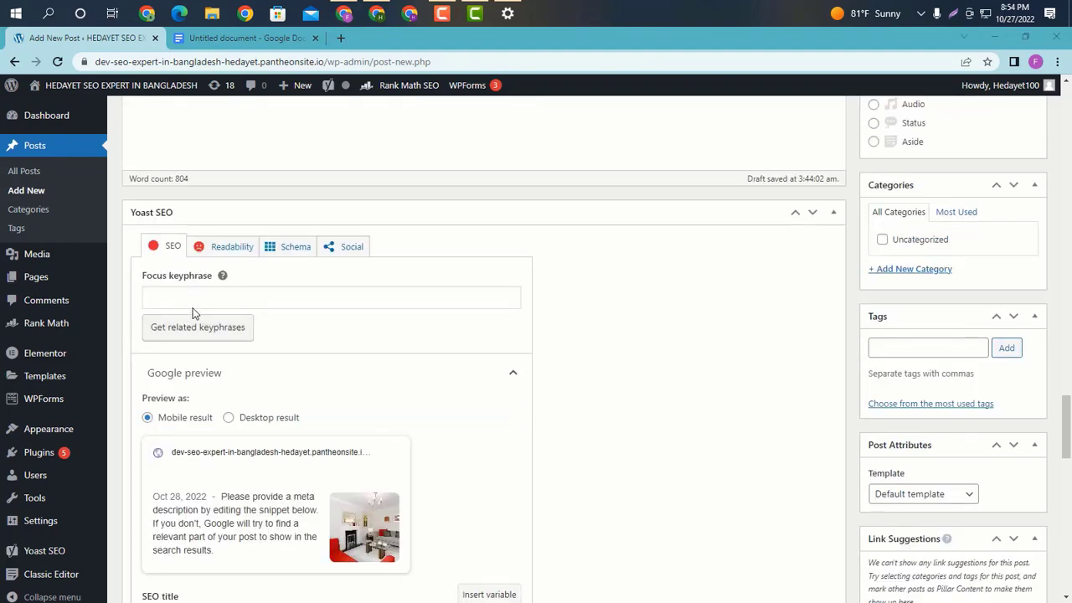
click(200, 298)
click(251, 38)
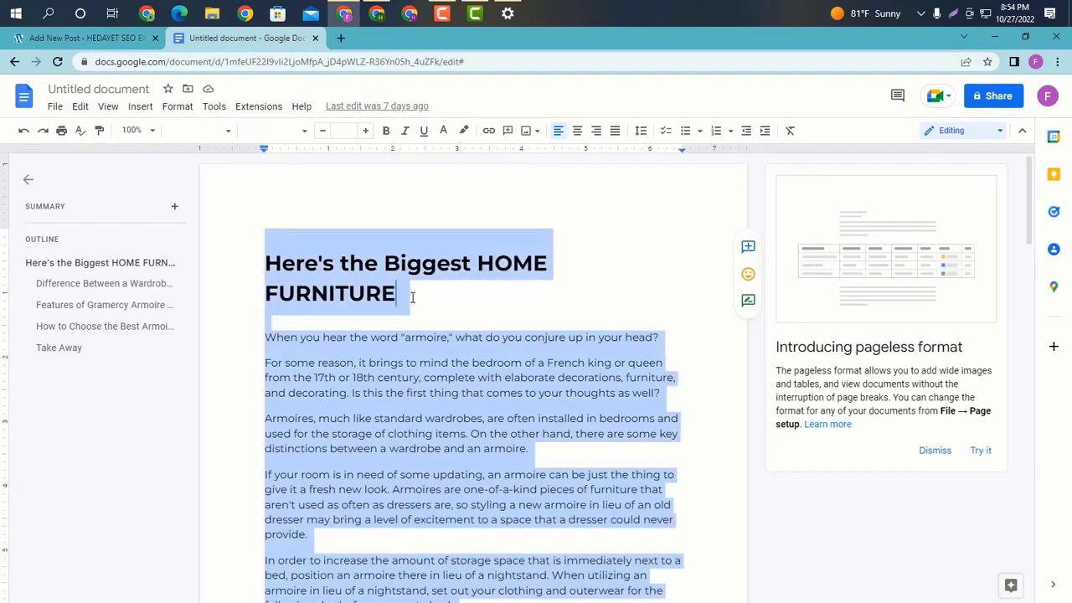
click(371, 294)
drag(478, 265, 467, 302)
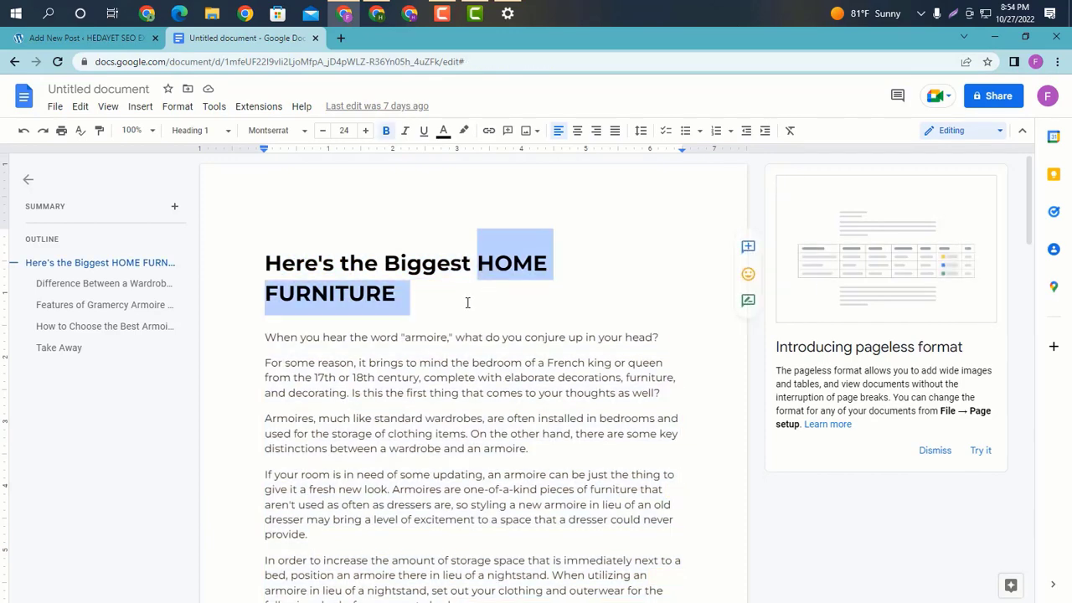
right_click(366, 290)
click(407, 282)
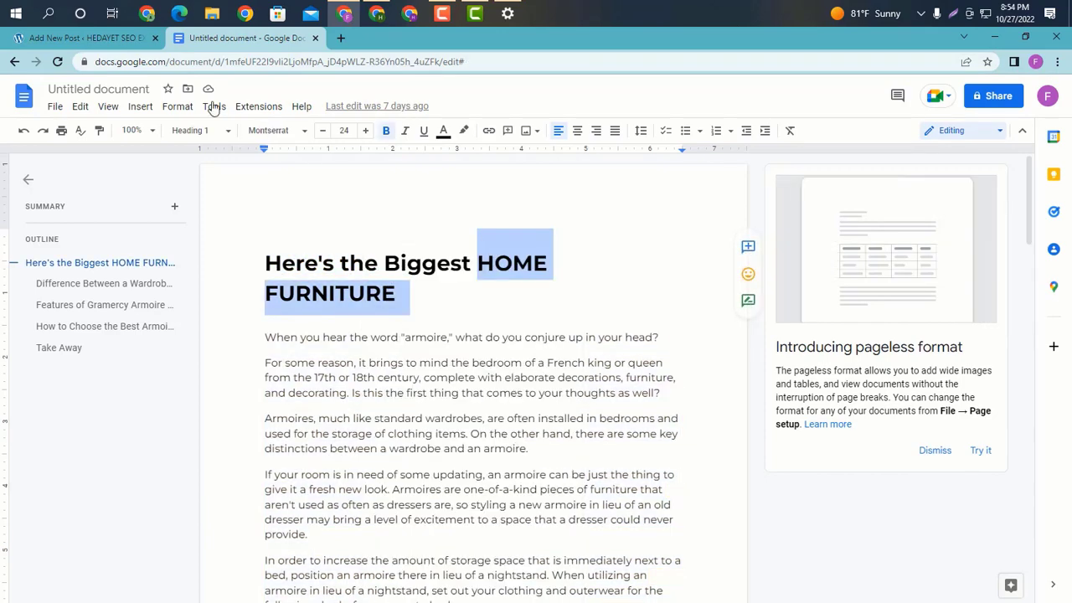
click(98, 38)
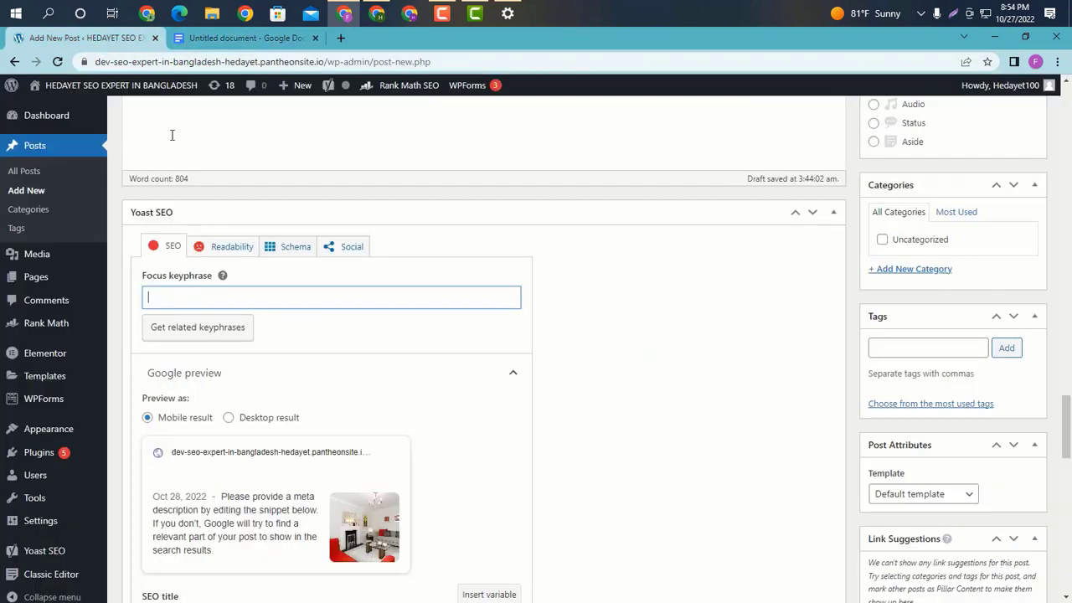
right_click(227, 291)
click(272, 396)
Copy the full heading "Here's the Biggest HOME FURNITURE" from the Google Docs article and paste it as the Yoast SEO title
scroll(230, 299, down, 2)
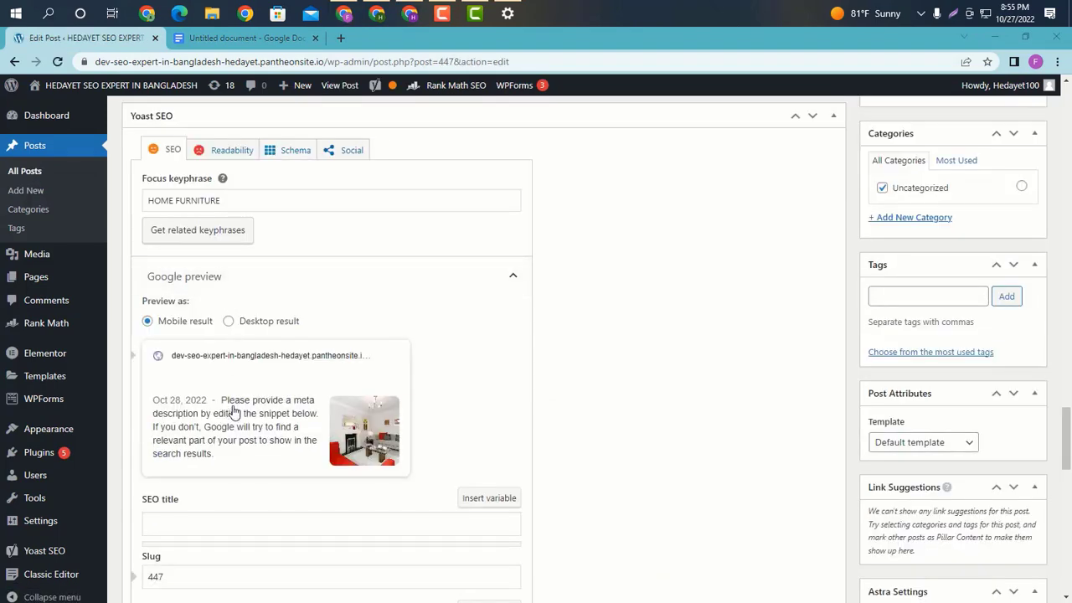
scroll(229, 400, down, 2)
click(230, 387)
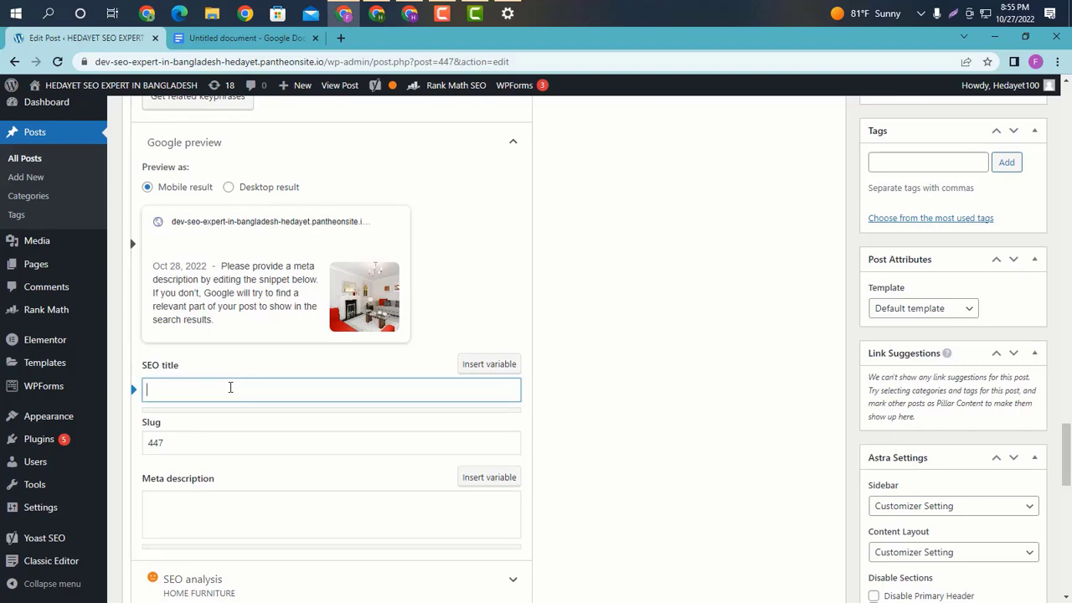
click(235, 37)
drag(266, 261, 424, 299)
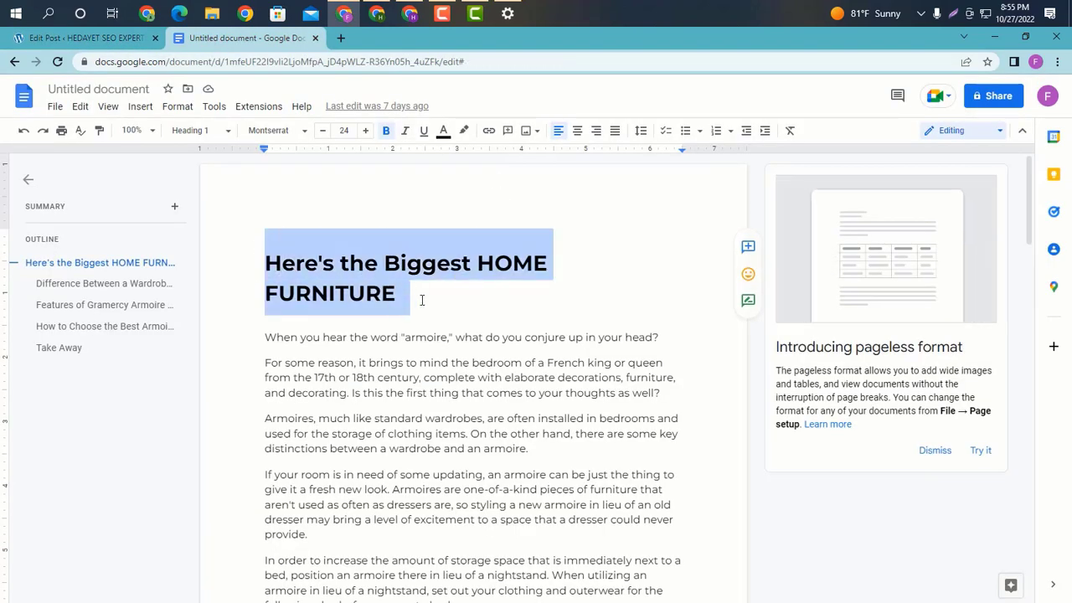
right_click(392, 287)
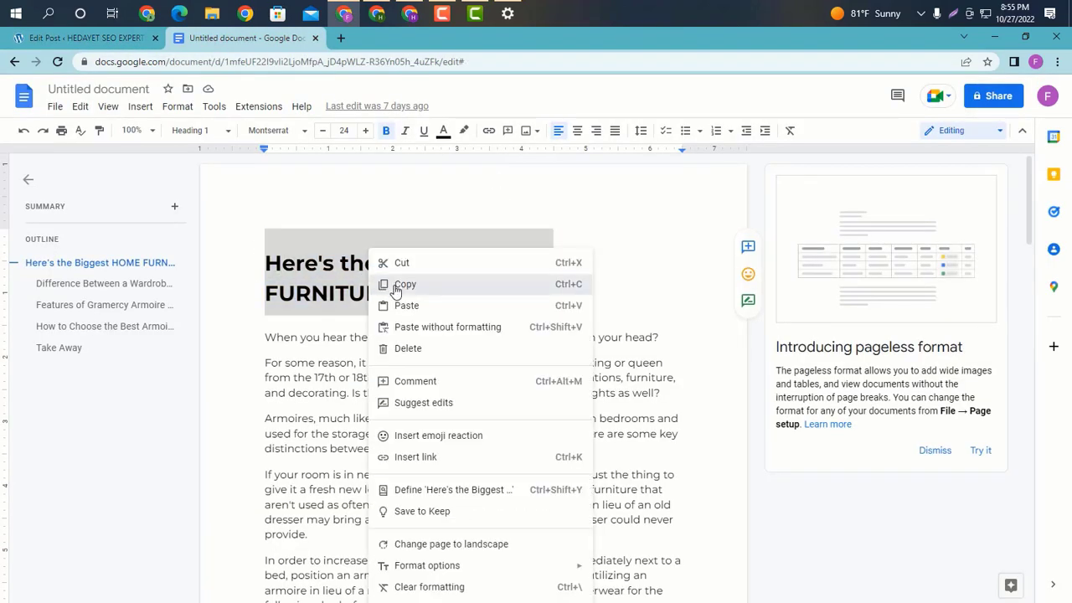
click(394, 285)
click(83, 42)
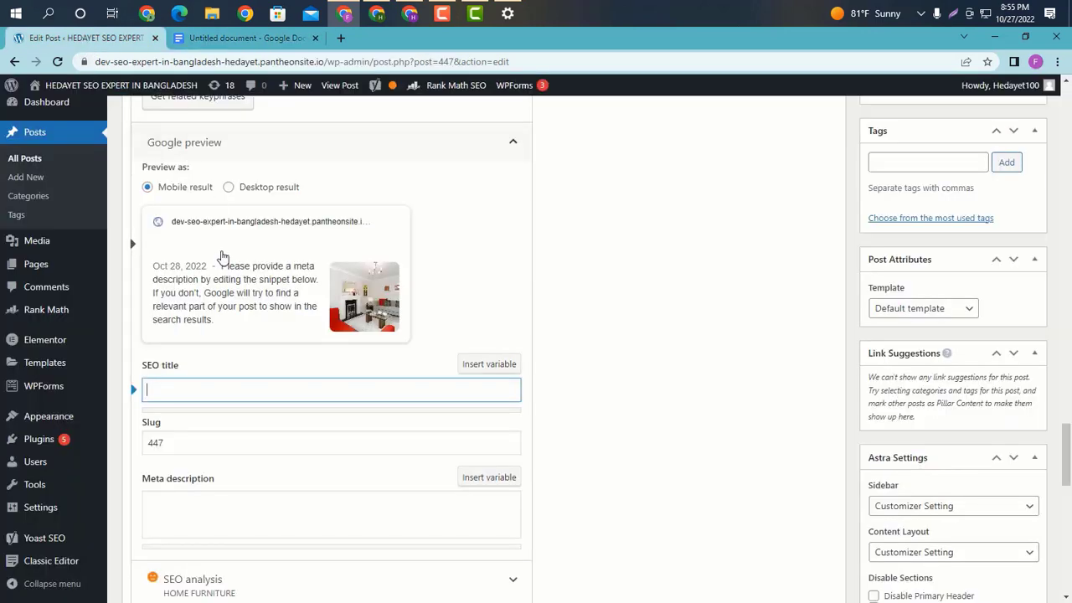
right_click(204, 388)
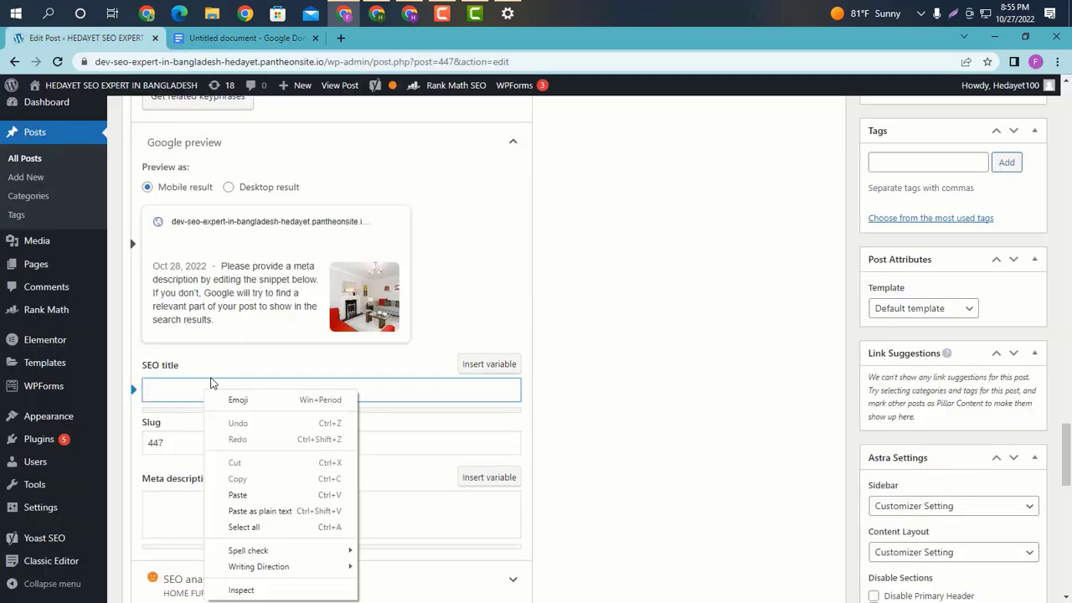
click(238, 497)
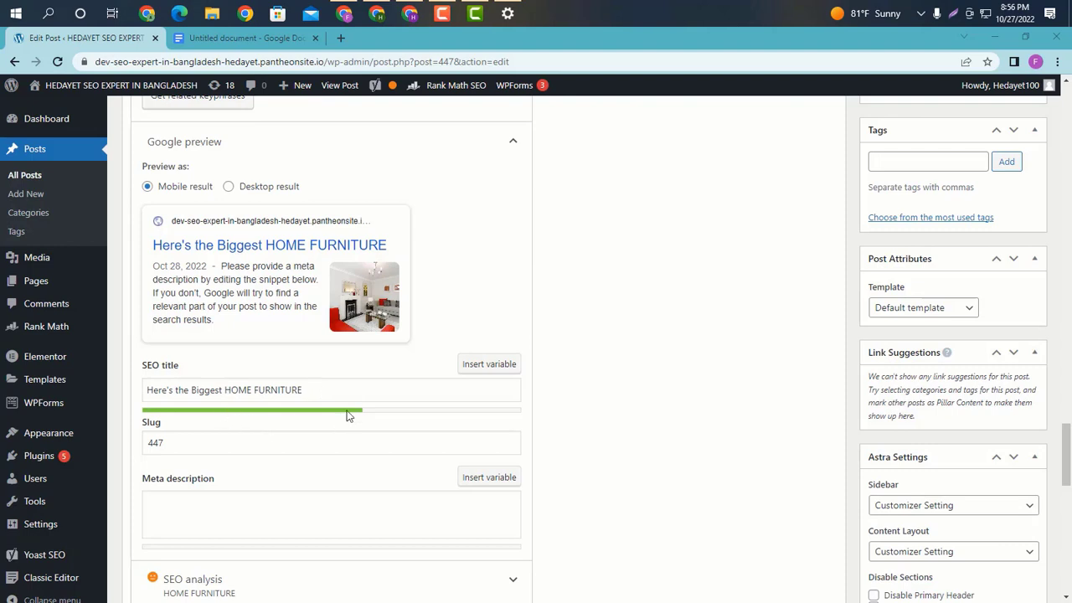
Replace the Yoast slug with "HOME FURNITURE" copied from the SEO title
scroll(322, 415, down, 1)
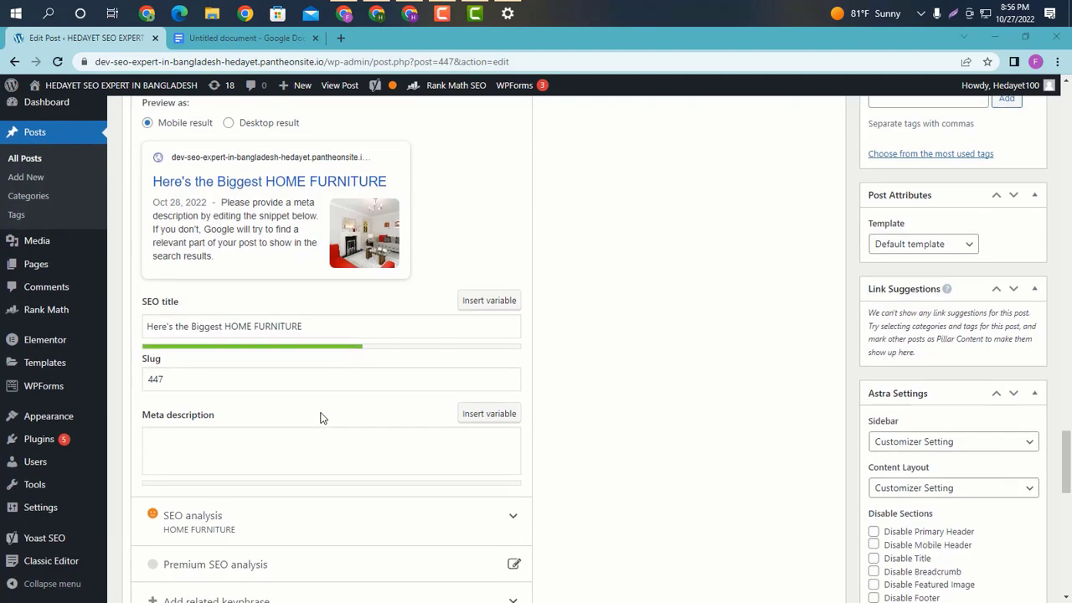
drag(184, 380, 138, 377)
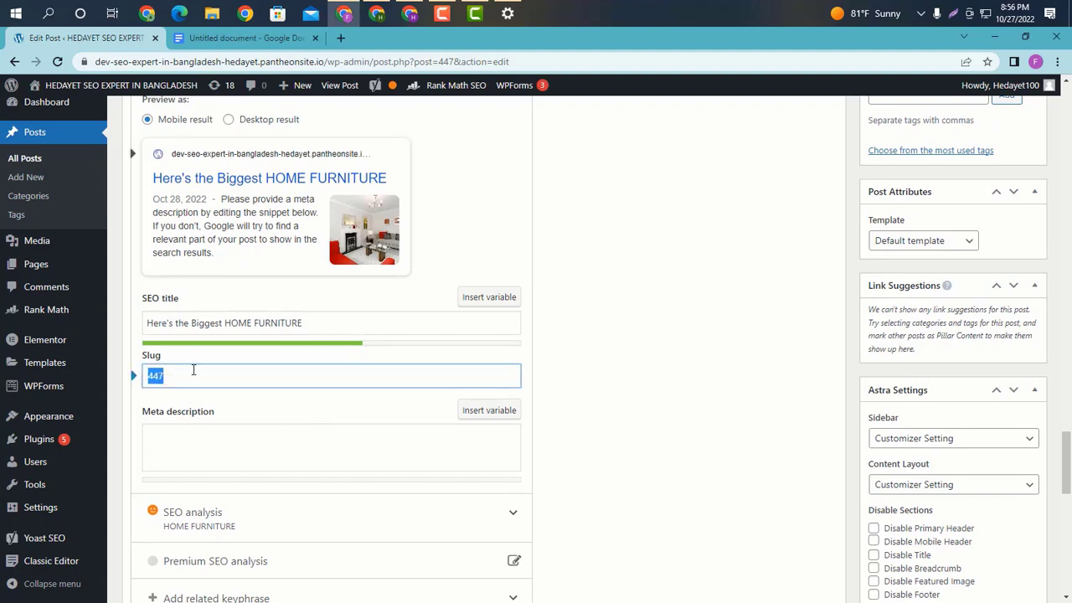
key(BackSpace)
drag(313, 318, 226, 318)
right_click(240, 322)
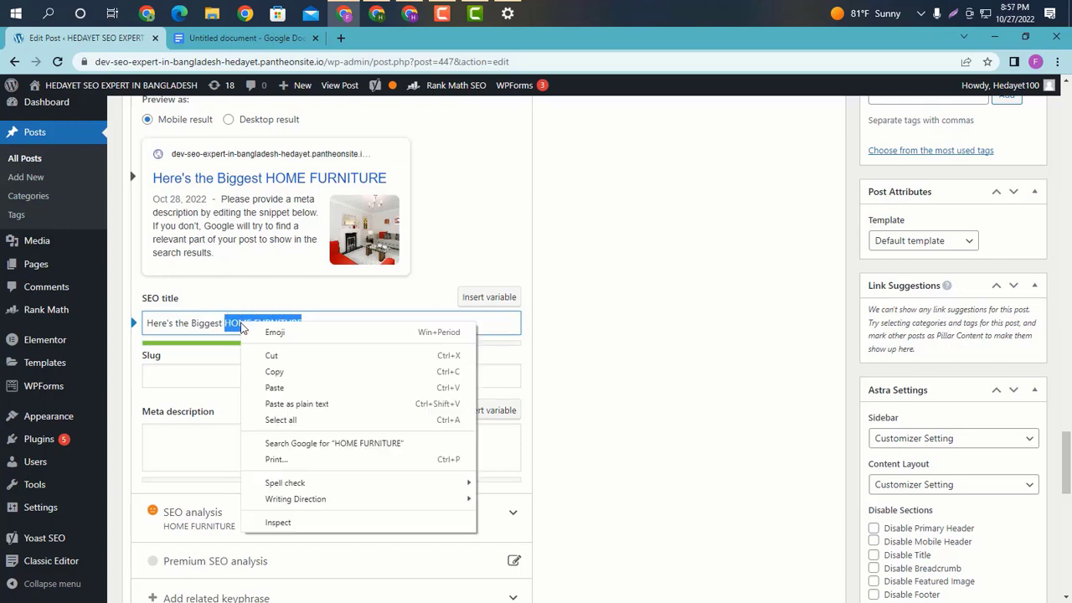
click(277, 367)
click(163, 381)
right_click(163, 381)
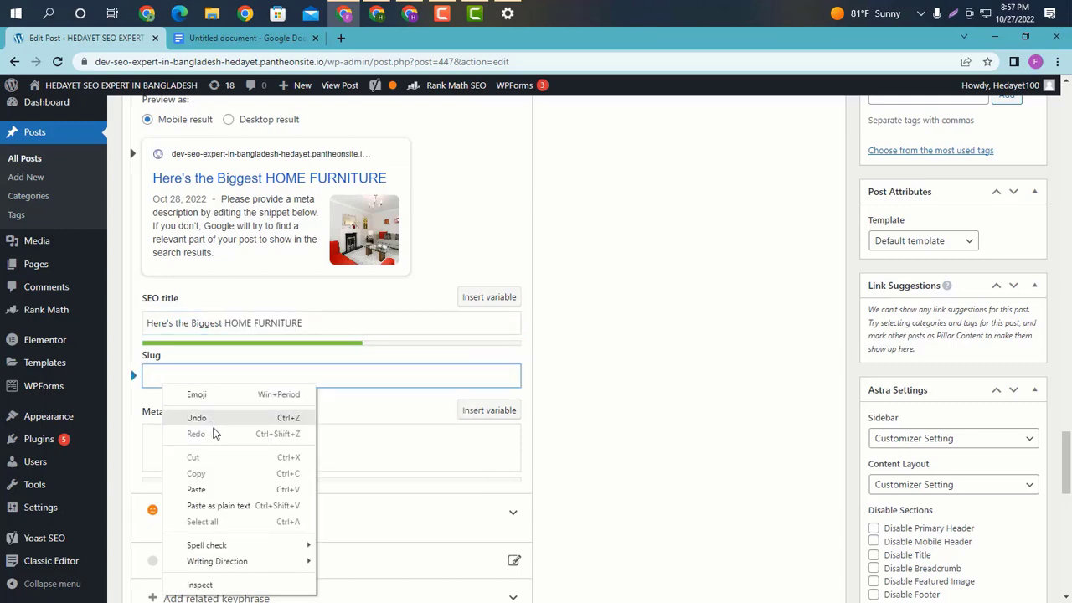
click(210, 485)
Compare the post's permalink with the Yoast focus keyphrase, SEO title and slug fields
scroll(291, 318, up, 7)
scroll(291, 318, up, 15)
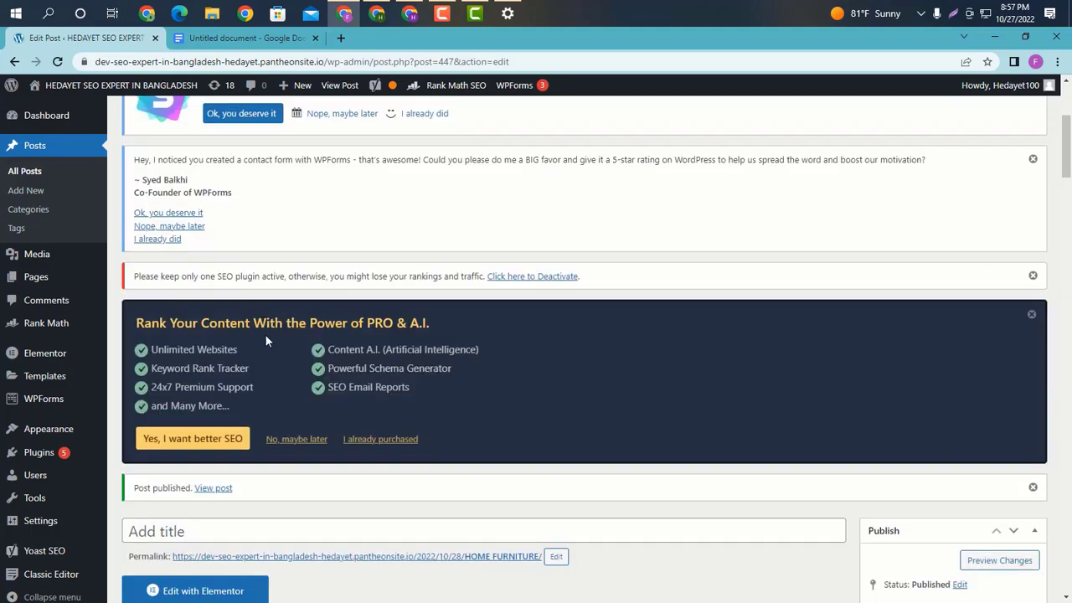
scroll(266, 335, down, 3)
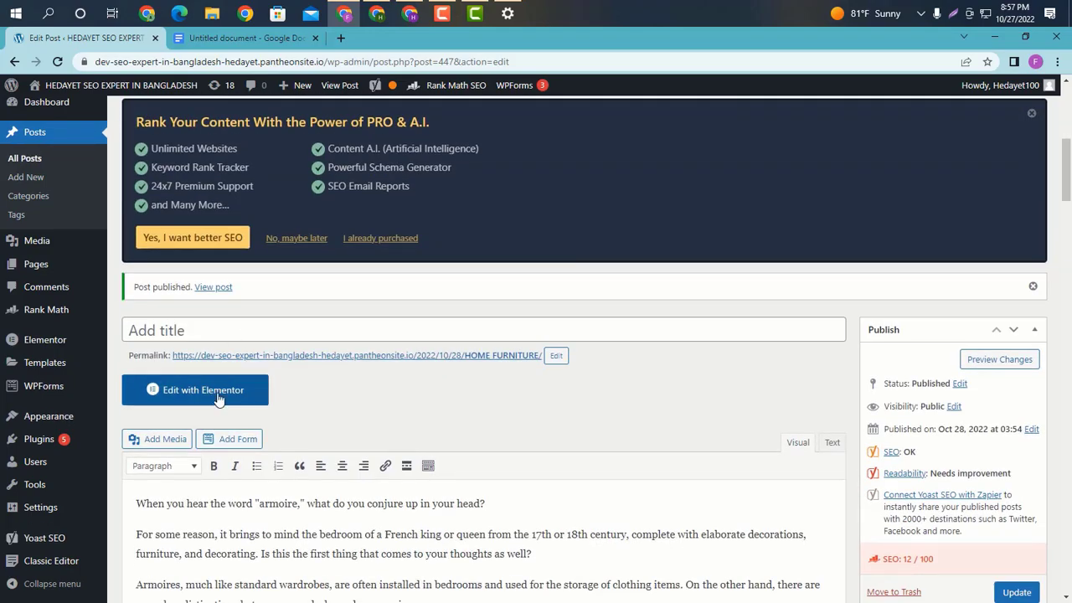
scroll(221, 397, down, 20)
scroll(241, 405, down, 8)
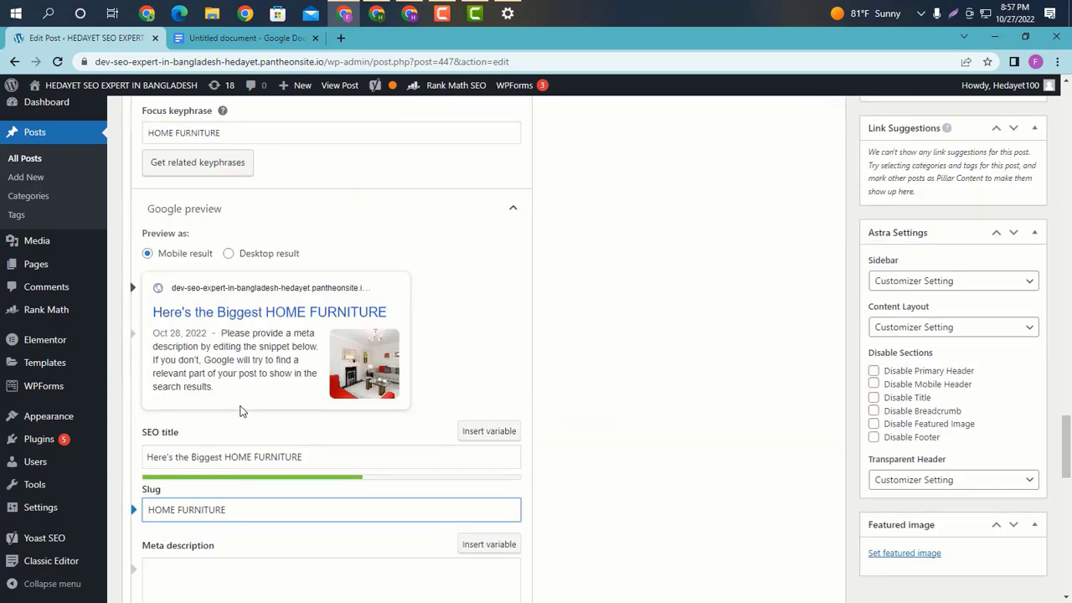
scroll(280, 373, up, 3)
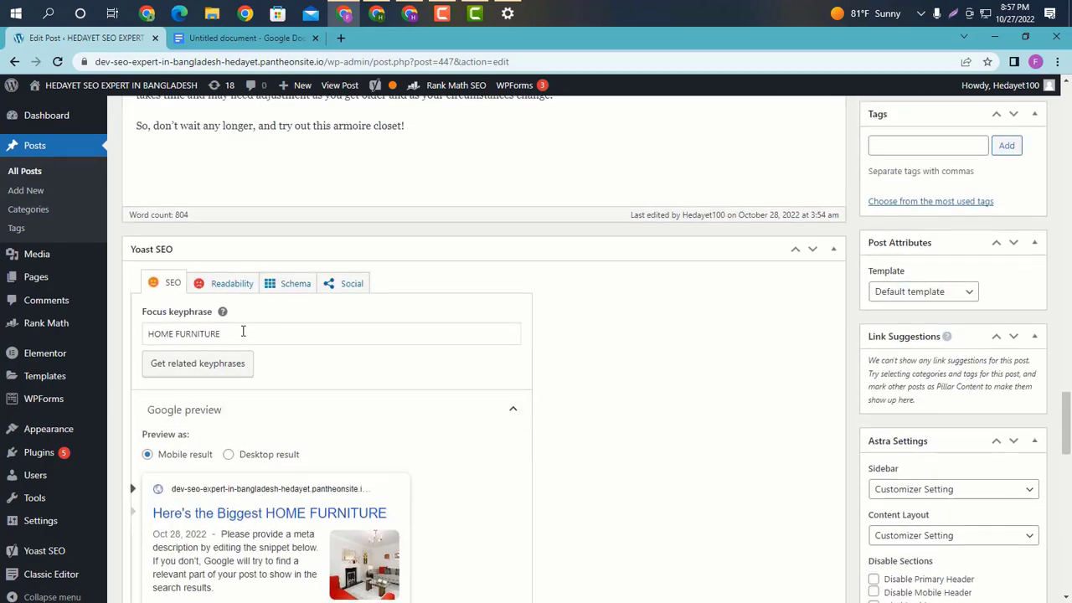
drag(243, 338, 147, 329)
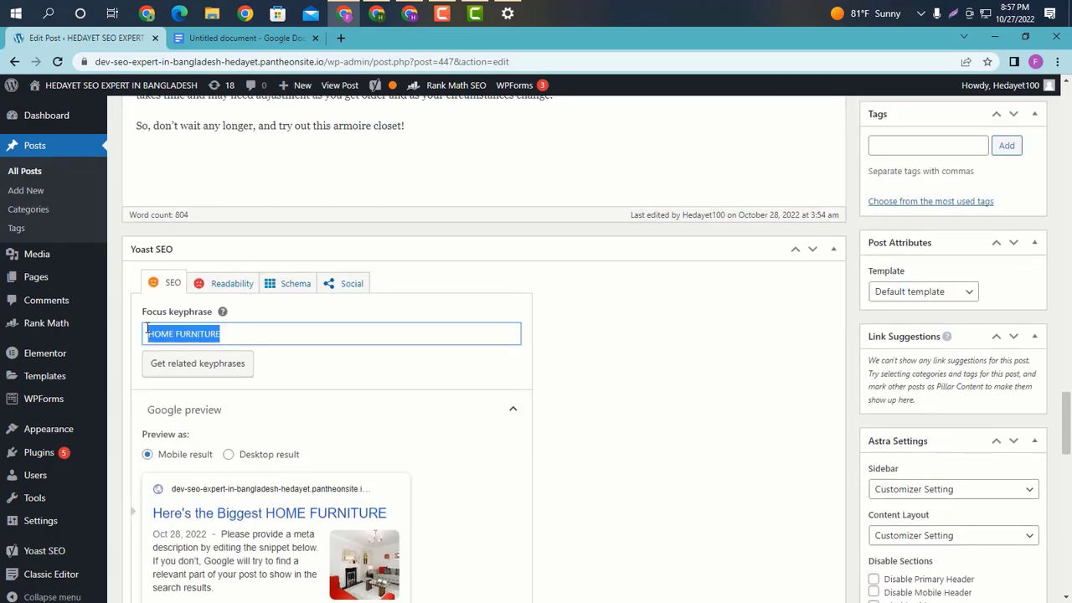
scroll(277, 402, down, 2)
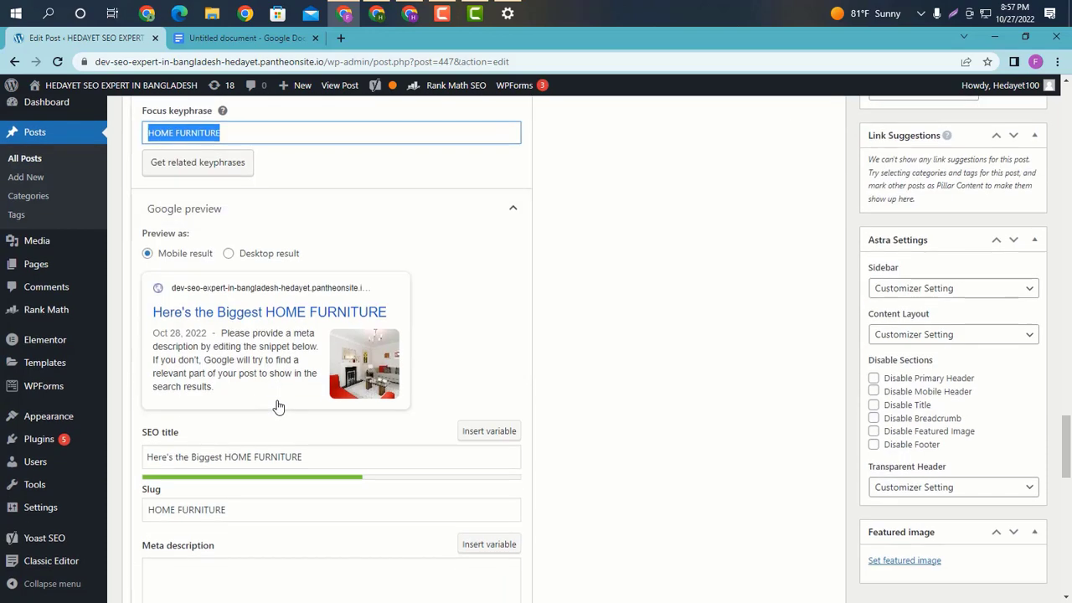
scroll(278, 406, down, 2)
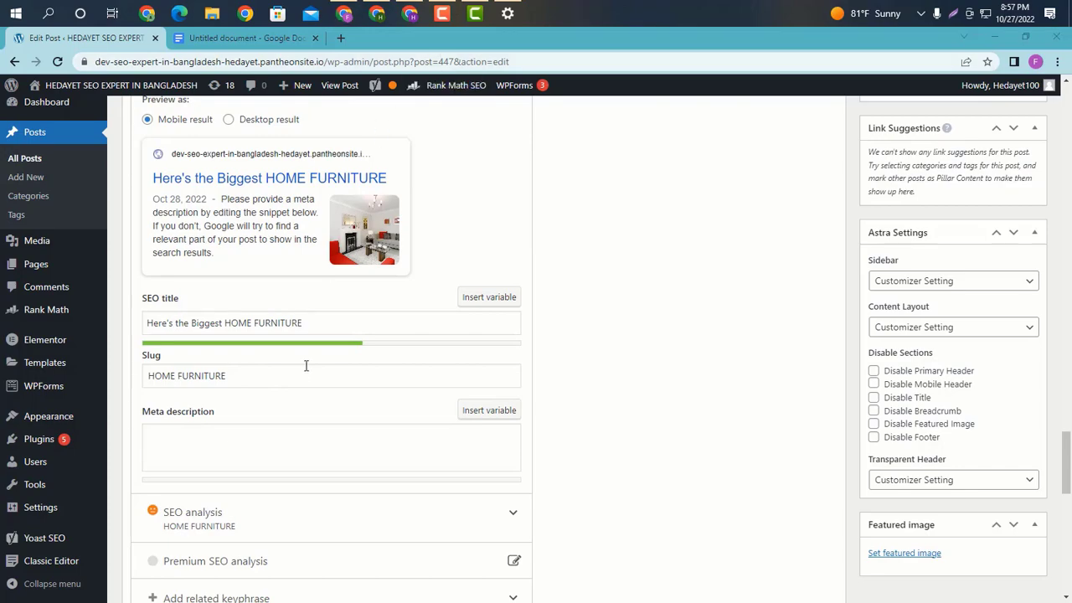
Copy the article's first two paragraphs, starting "When you hear the word", and paste them as the Yoast meta description
scroll(283, 411, up, 20)
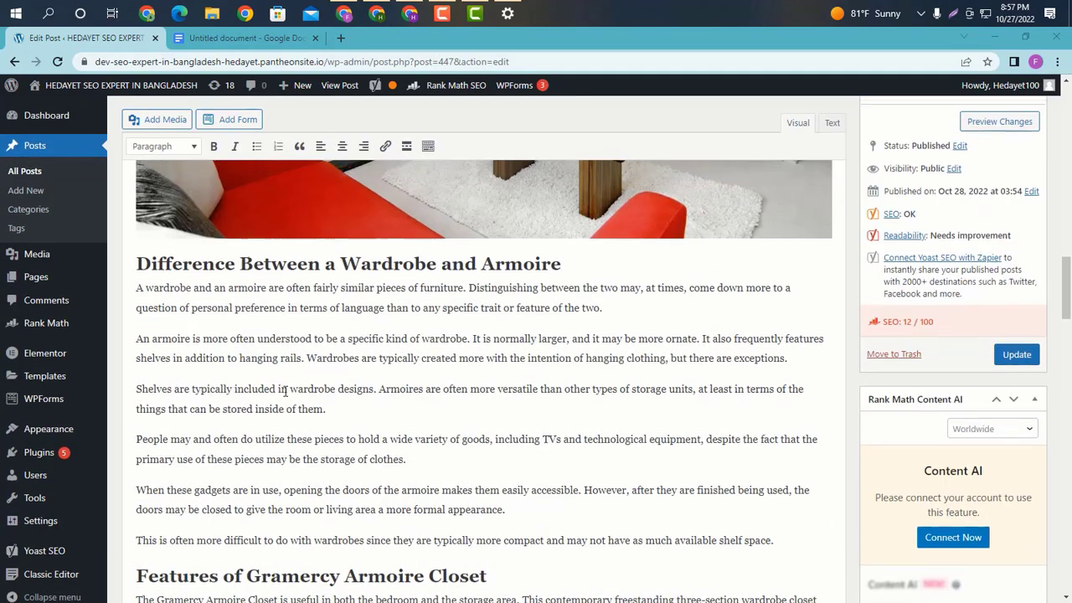
scroll(268, 381, up, 8)
scroll(243, 402, down, 3)
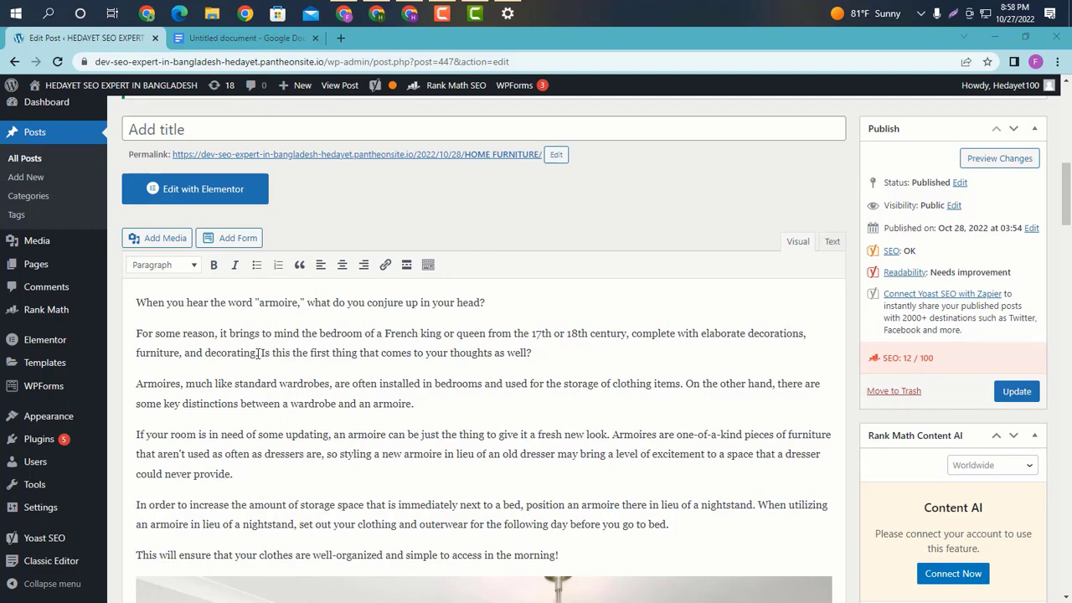
drag(137, 236, 570, 283)
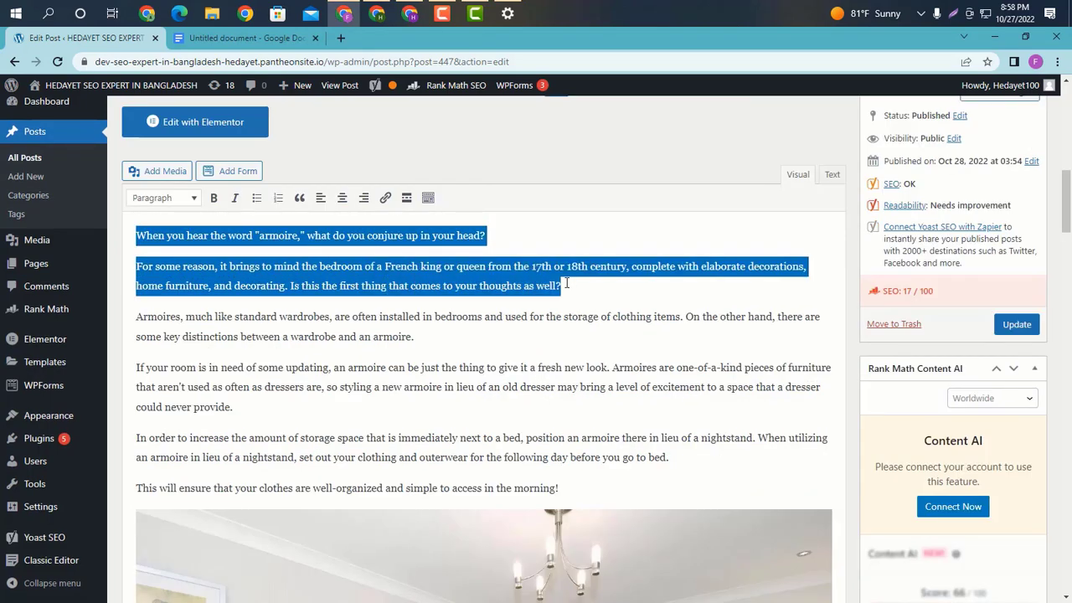
right_click(514, 285)
click(544, 334)
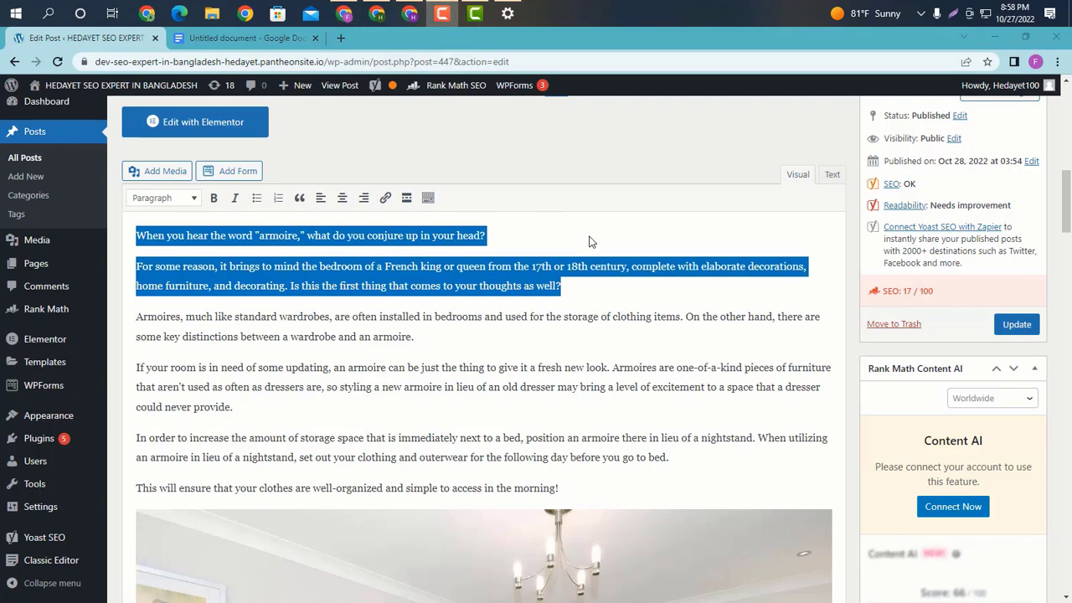
scroll(425, 306, down, 20)
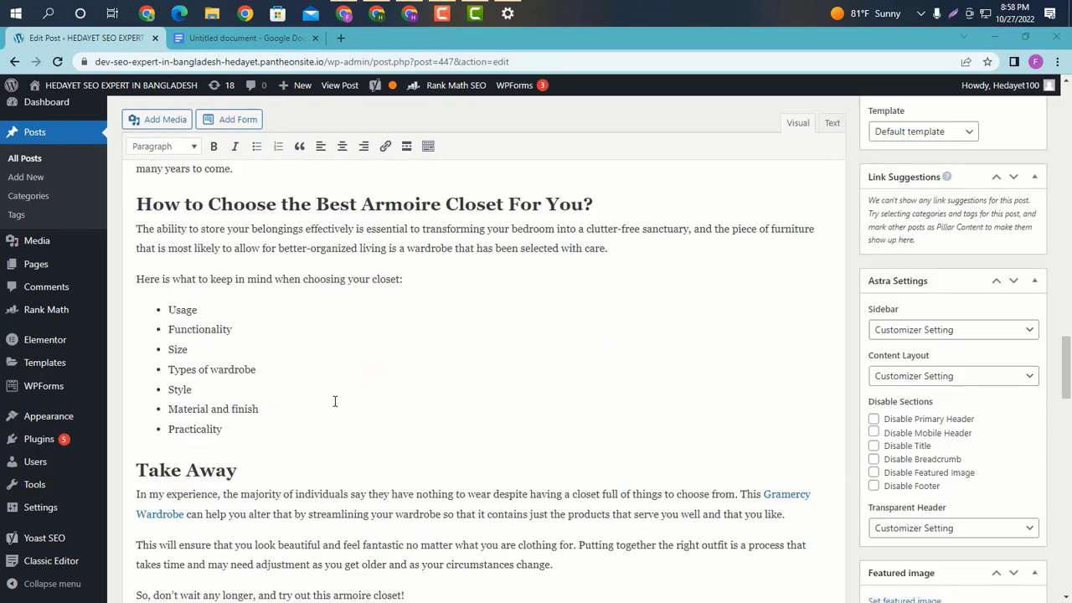
scroll(303, 288, up, 2)
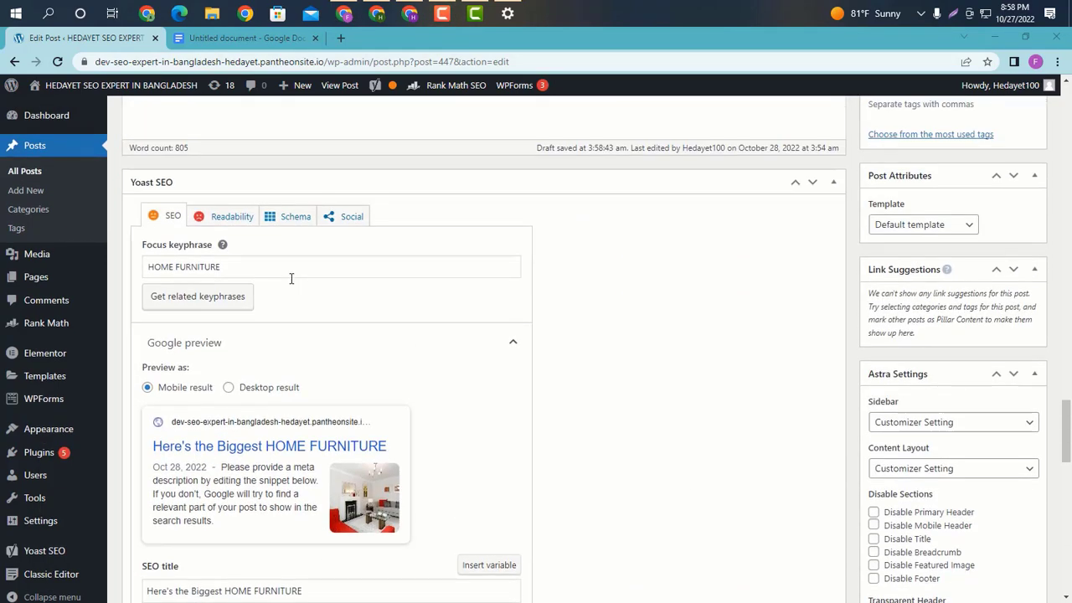
scroll(284, 335, down, 4)
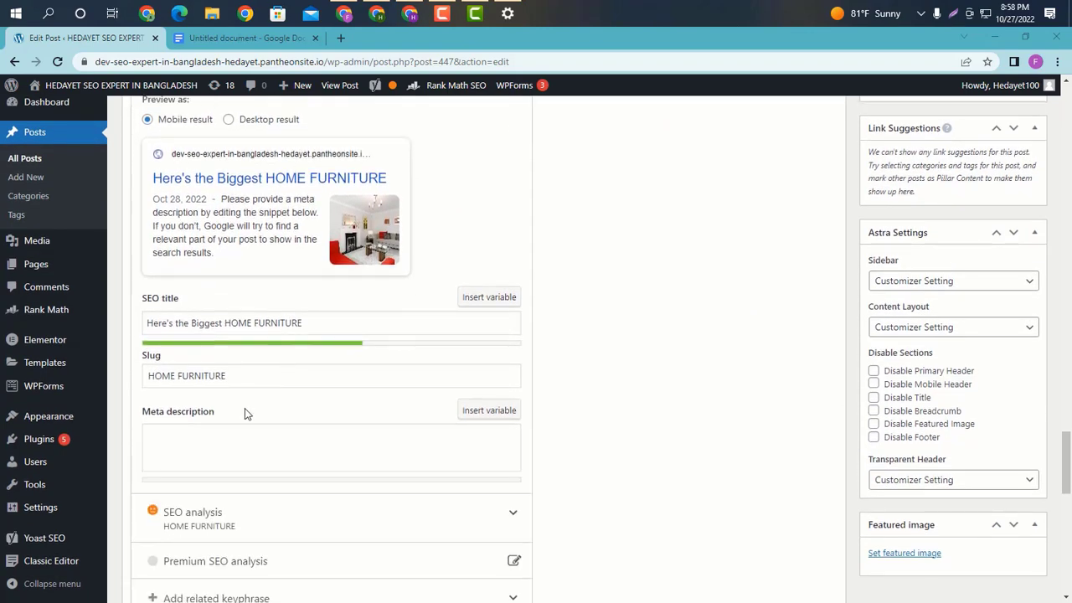
click(196, 440)
right_click(196, 440)
click(248, 335)
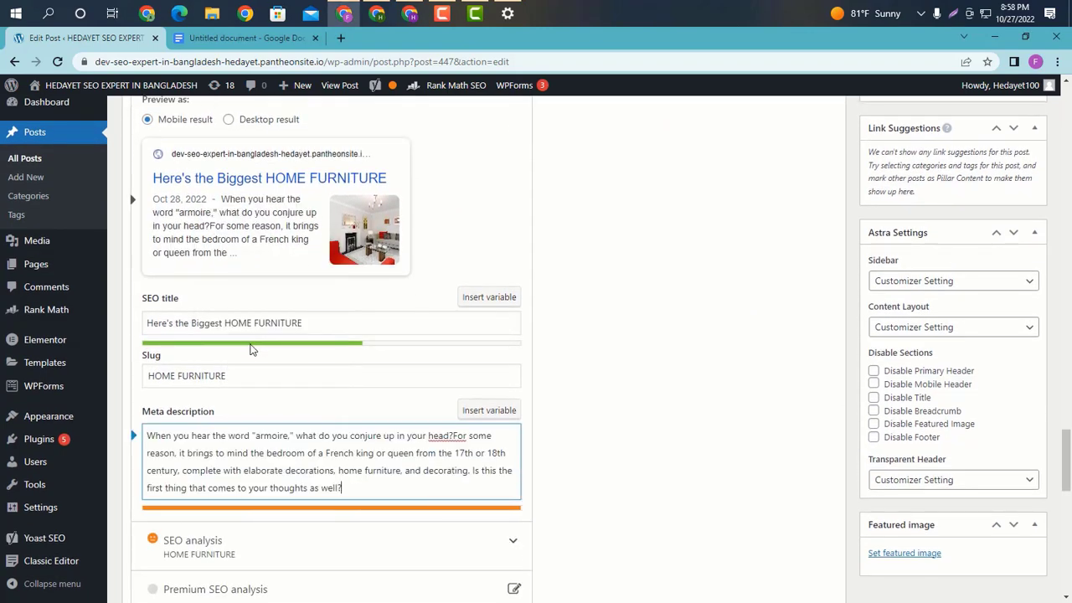
scroll(314, 348, down, 2)
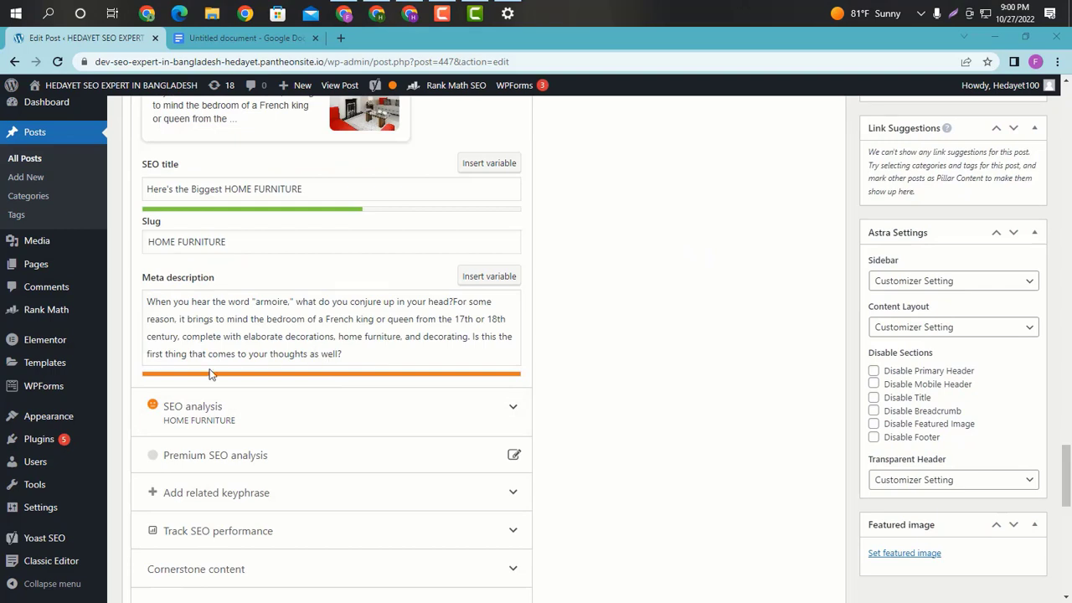
Shorten the meta description by deleting text from its end back to the "French king or queen" phrase
click(361, 350)
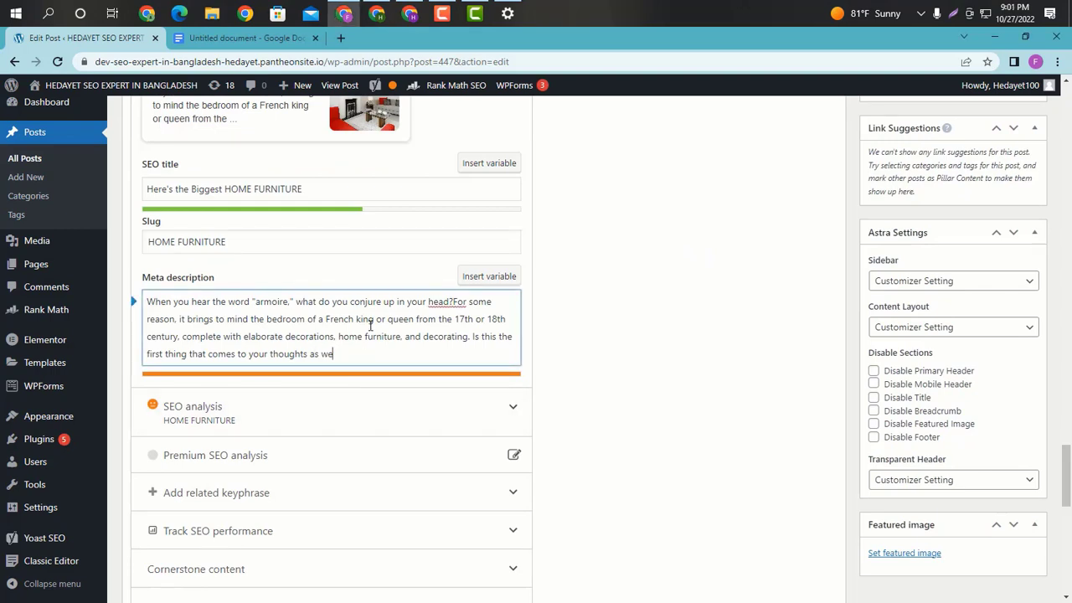
key(BackSpace)
key(BackSpace)
key(BackSpace)
key(BackSpace)
key(BackSpace)
key(BackSpace)
key(BackSpace)
key(BackSpace)
key(BackSpace)
key(BackSpace)
key(BackSpace)
key(BackSpace)
key(BackSpace)
key(BackSpace)
key(BackSpace)
key(BackSpace)
key(BackSpace)
key(BackSpace)
key(BackSpace)
key(BackSpace)
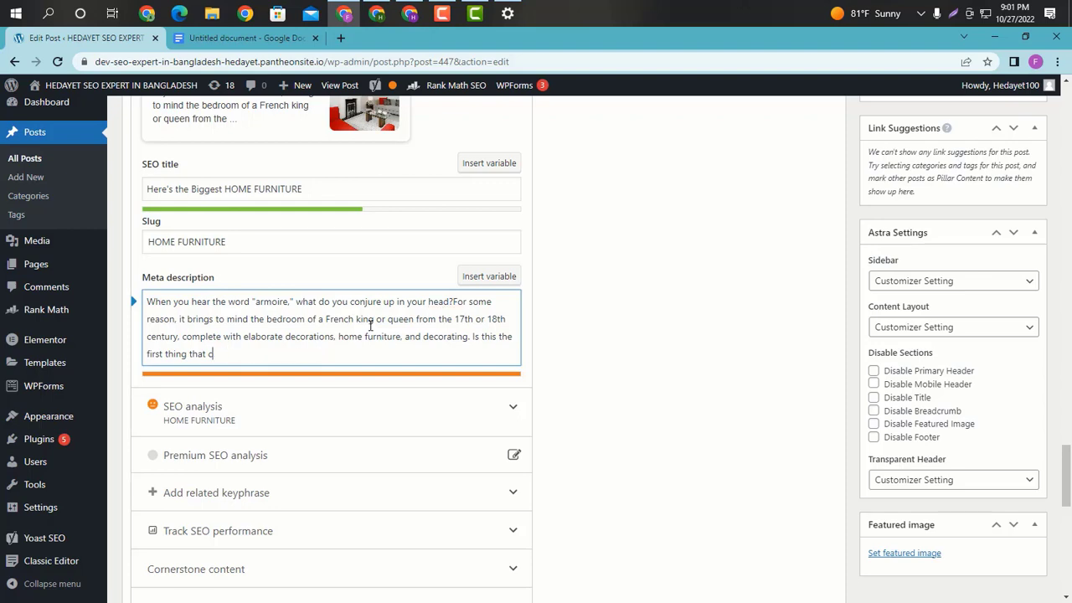
key(BackSpace)
key(BackSpace)
key(BackSpace)
key(BackSpace)
key(BackSpace)
key(BackSpace)
key(BackSpace)
key(BackSpace)
key(BackSpace)
key(BackSpace)
key(BackSpace)
key(BackSpace)
key(BackSpace)
key(BackSpace)
key(BackSpace)
key(BackSpace)
key(BackSpace)
key(BackSpace)
key(BackSpace)
key(BackSpace)
key(BackSpace)
key(BackSpace)
key(BackSpace)
key(BackSpace)
key(BackSpace)
key(BackSpace)
key(BackSpace)
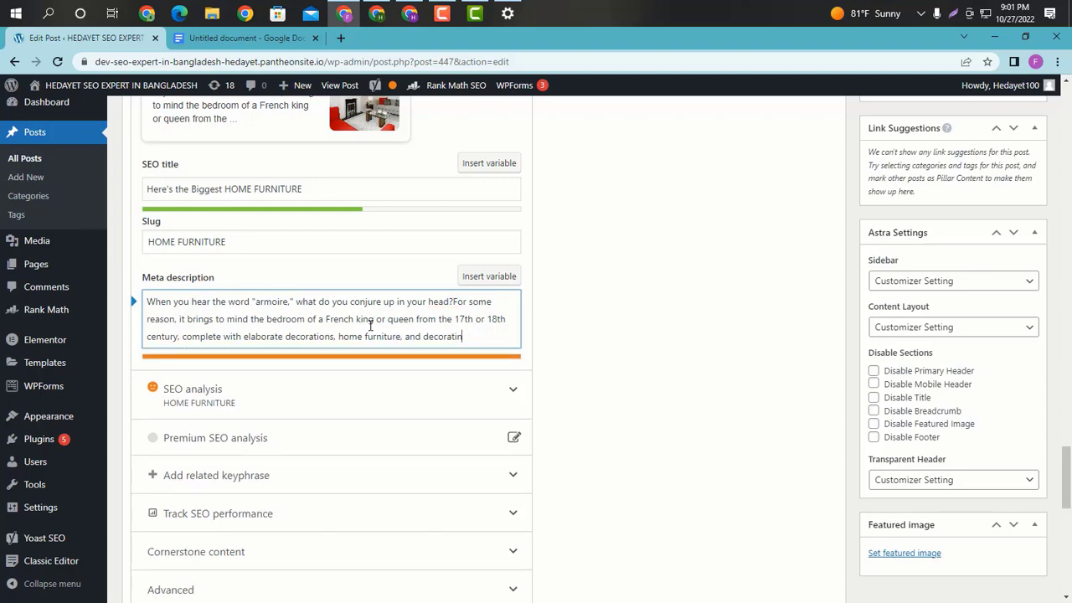
key(BackSpace)
key(BackSpace)
key(BackSpace)
key(BackSpace)
key(BackSpace)
key(BackSpace)
key(BackSpace)
key(BackSpace)
key(BackSpace)
key(BackSpace)
key(BackSpace)
key(BackSpace)
key(BackSpace)
key(BackSpace)
key(BackSpace)
key(BackSpace)
key(BackSpace)
key(BackSpace)
key(BackSpace)
key(BackSpace)
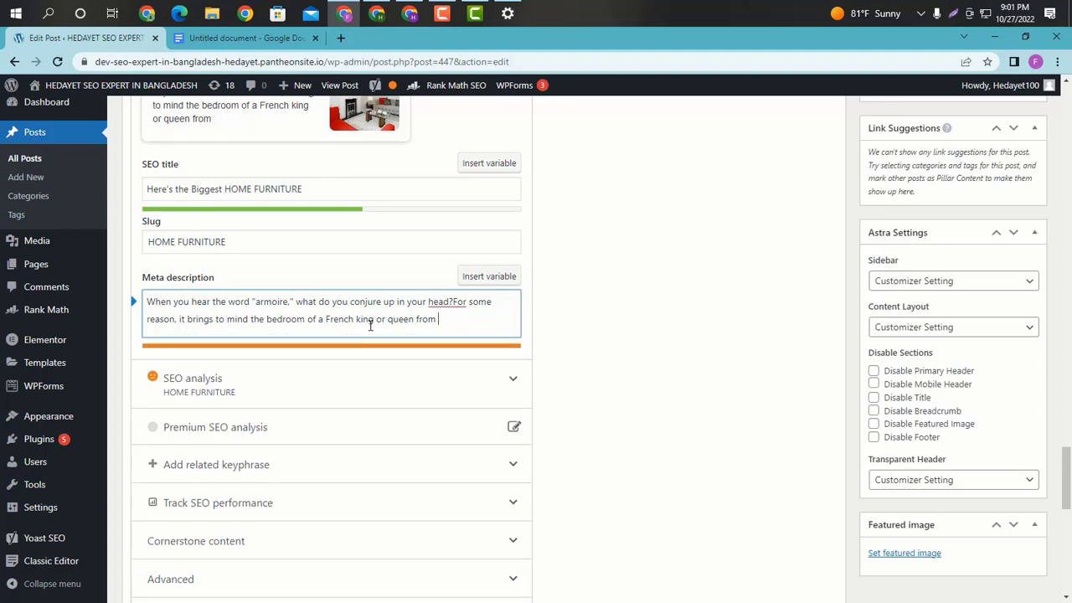
key(BackSpace)
key(BackSpace)
key(BackSpace)
key(BackSpace)
key(BackSpace)
key(BackSpace)
key(BackSpace)
key(BackSpace)
key(BackSpace)
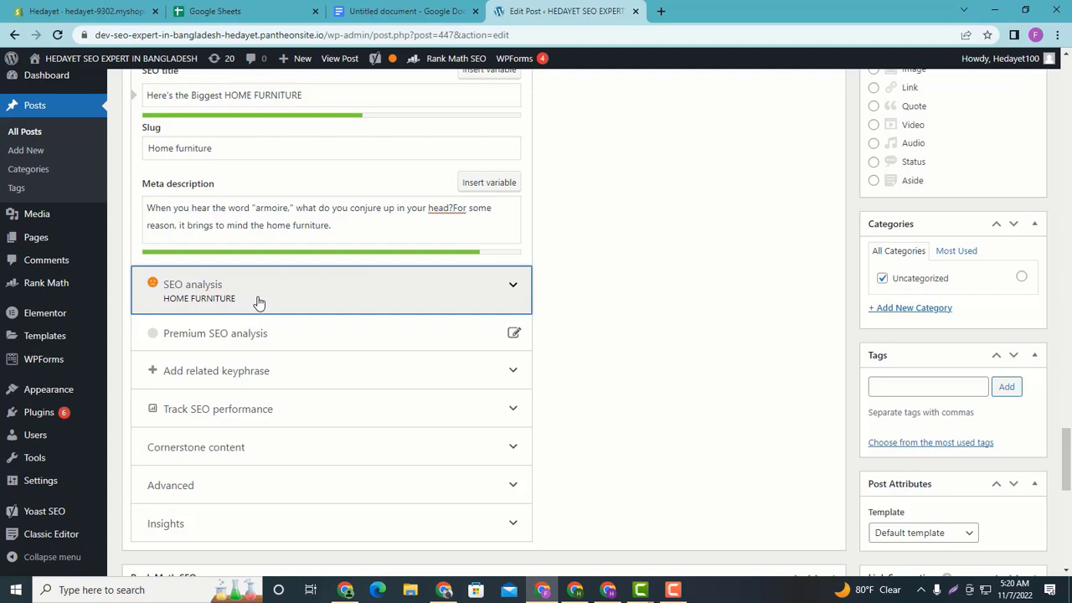
Expand the Yoast SEO analysis for the focus keyphrase and view its analysis results
click(257, 301)
scroll(267, 342, down, 2)
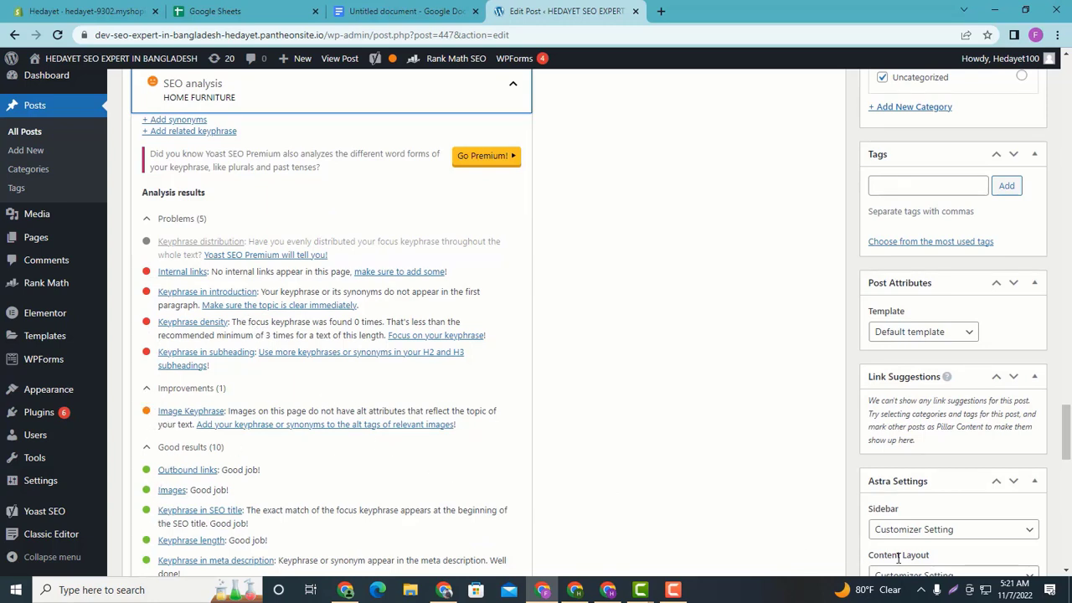
Capture the analysis results with the screenshot tool, box the internal links, introduction, density and subheading problems in red, and close the capture
click(953, 590)
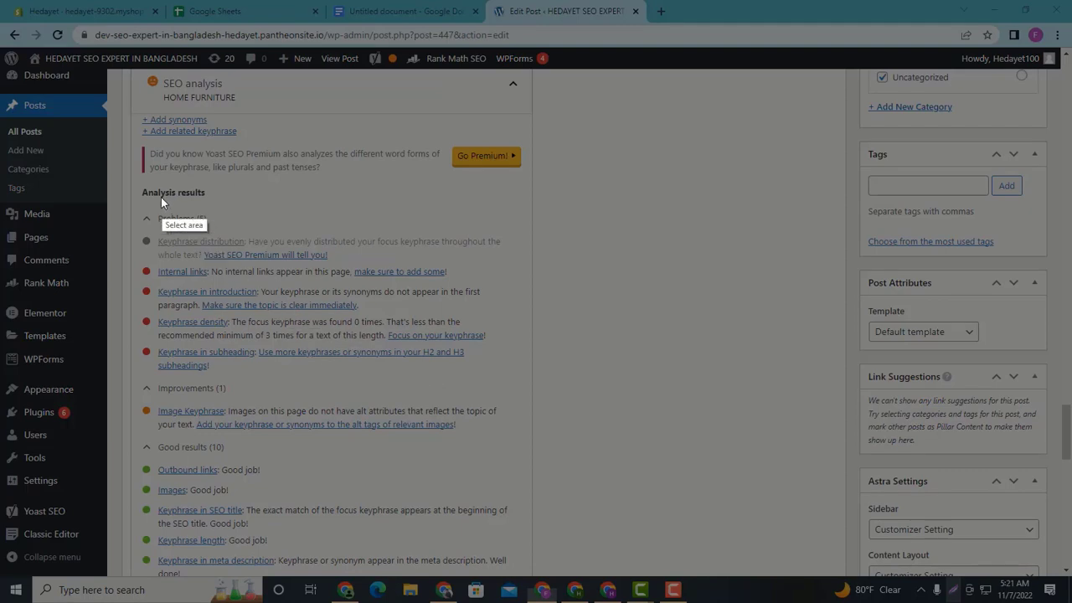
drag(119, 192, 629, 458)
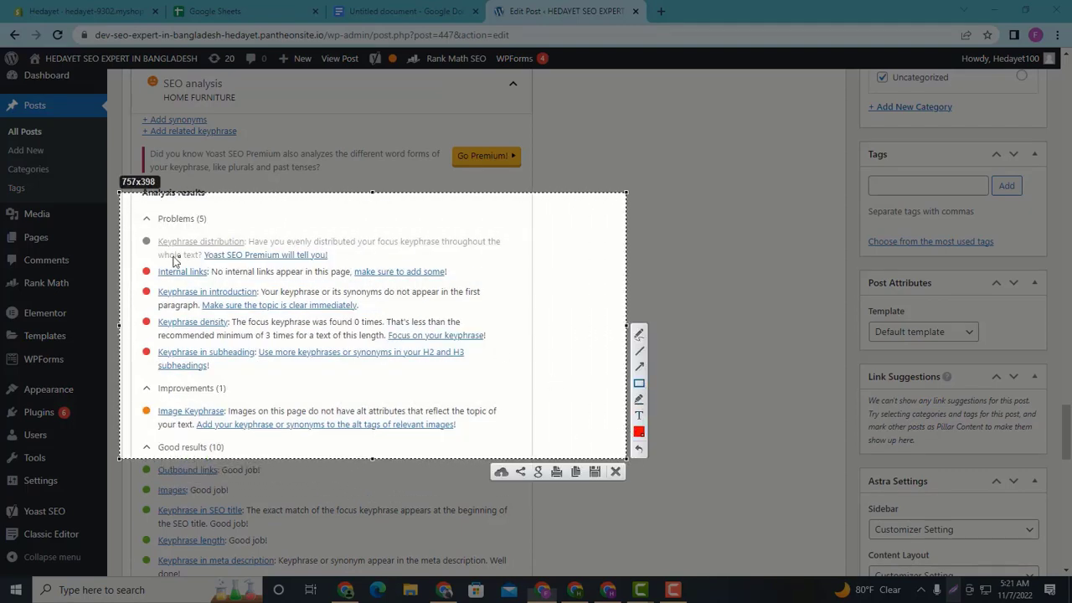
drag(139, 262, 211, 287)
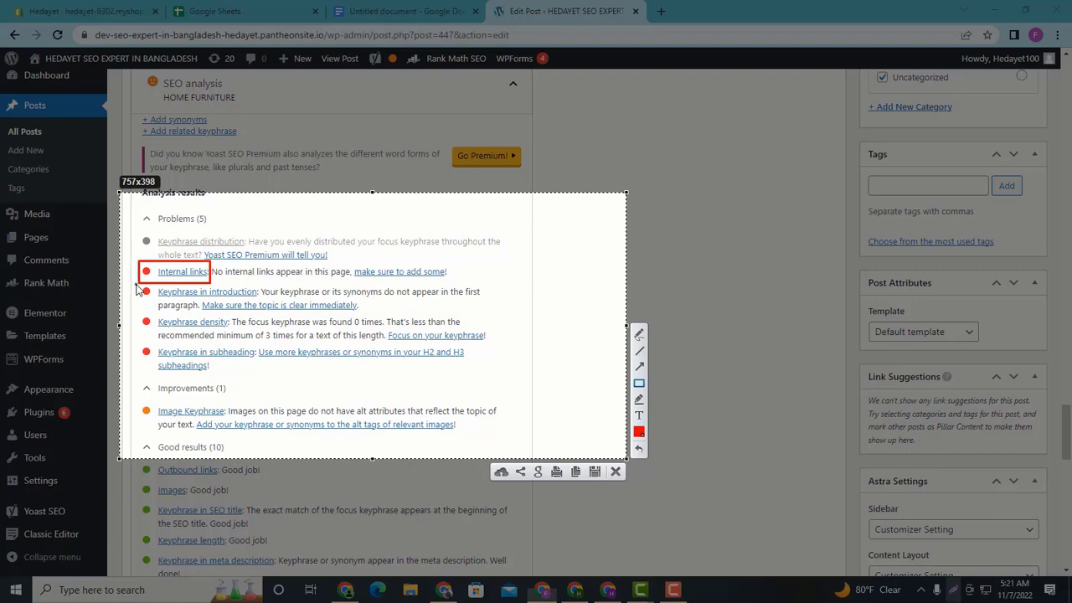
drag(139, 288, 493, 317)
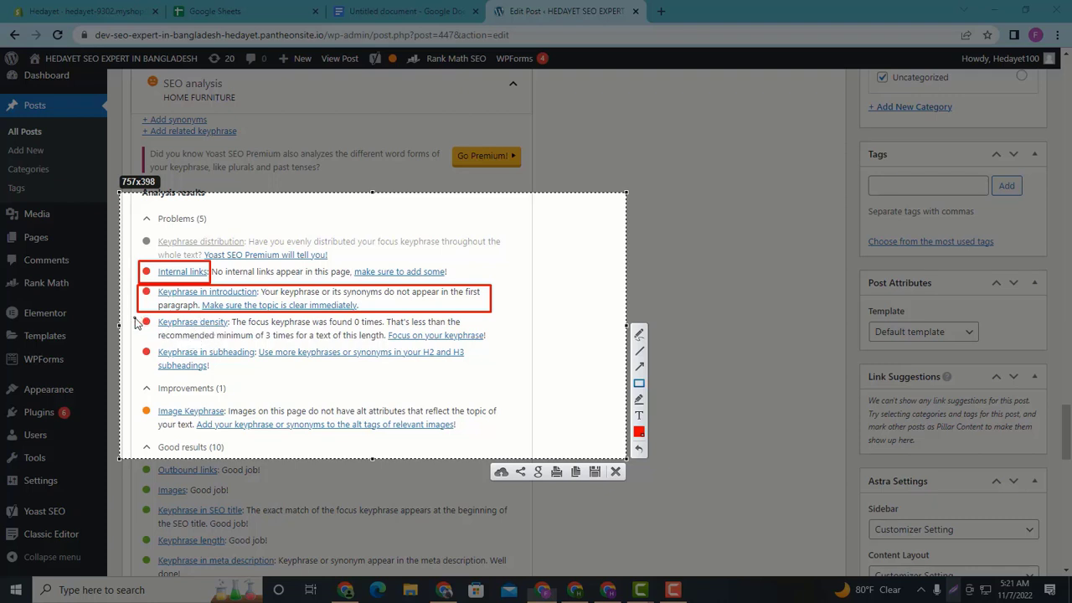
mouse_move(134, 321)
mouse_down()
mouse_move(240, 341)
mouse_move(486, 356)
mouse_move(499, 344)
mouse_move(504, 355)
mouse_move(495, 352)
mouse_up()
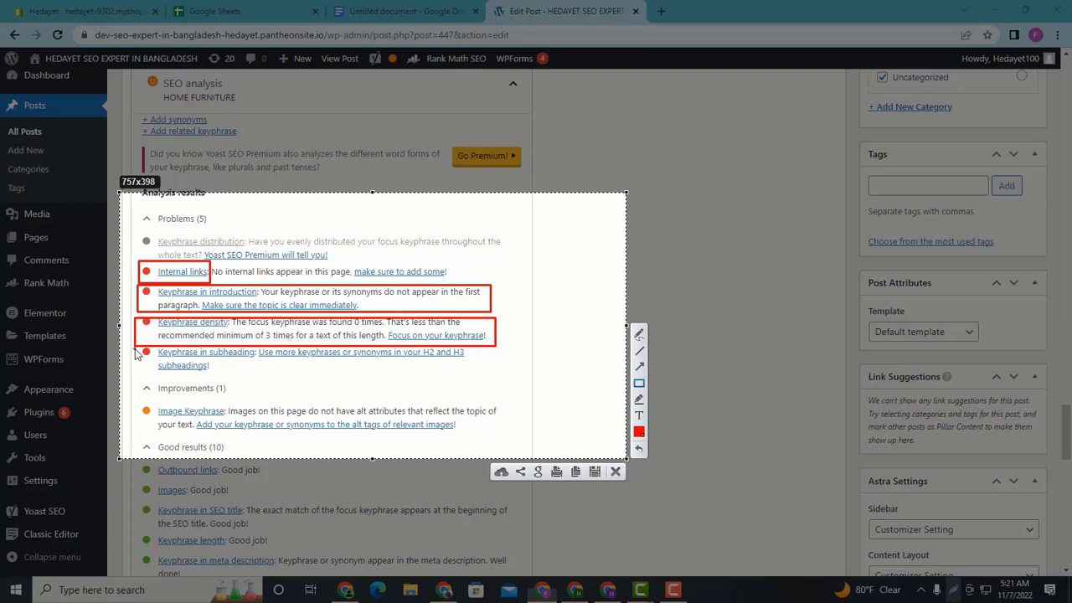
drag(135, 347, 491, 380)
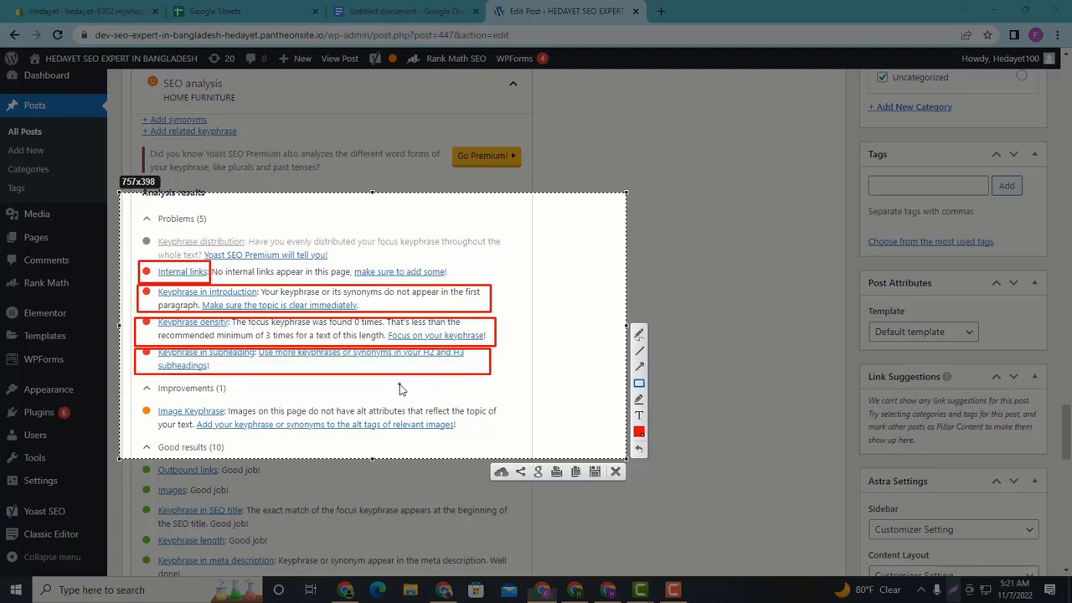
click(615, 472)
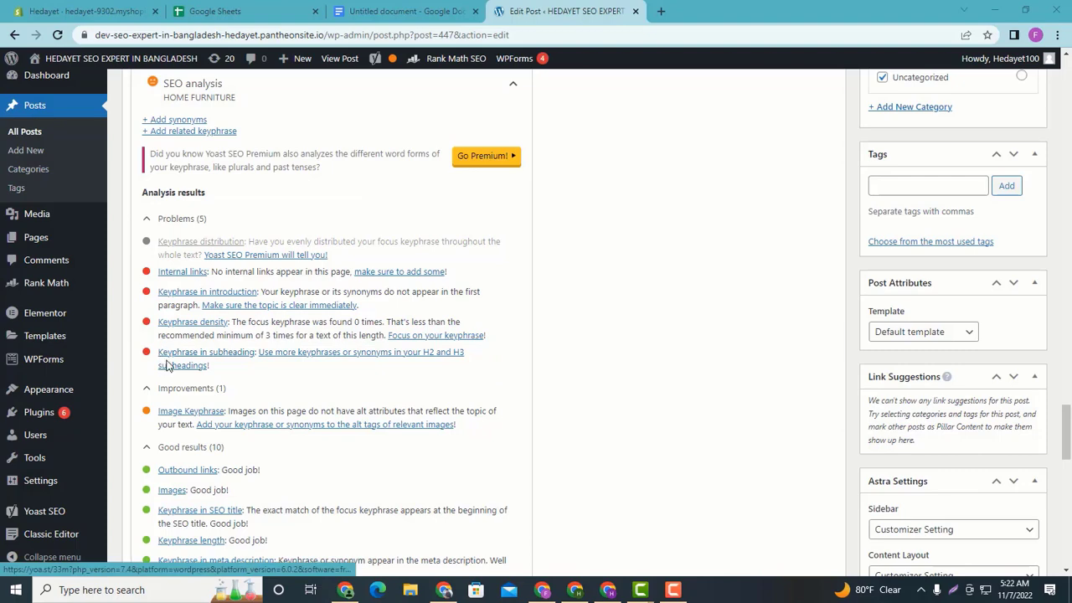
Review the Rank Math Basic SEO checks and return to the Yoast analysis results
scroll(167, 365, down, 10)
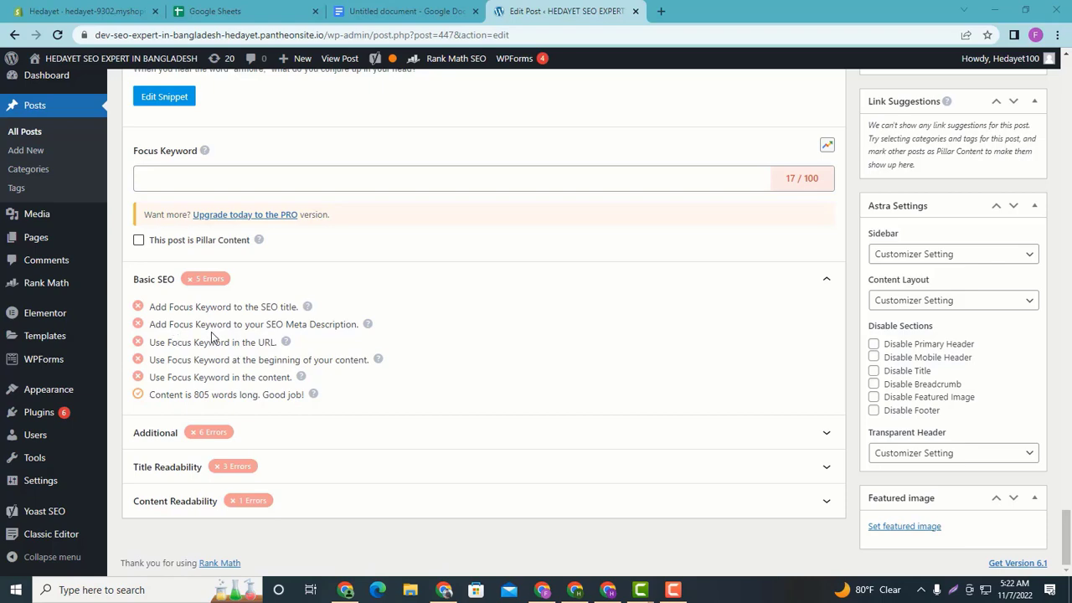
scroll(211, 336, up, 8)
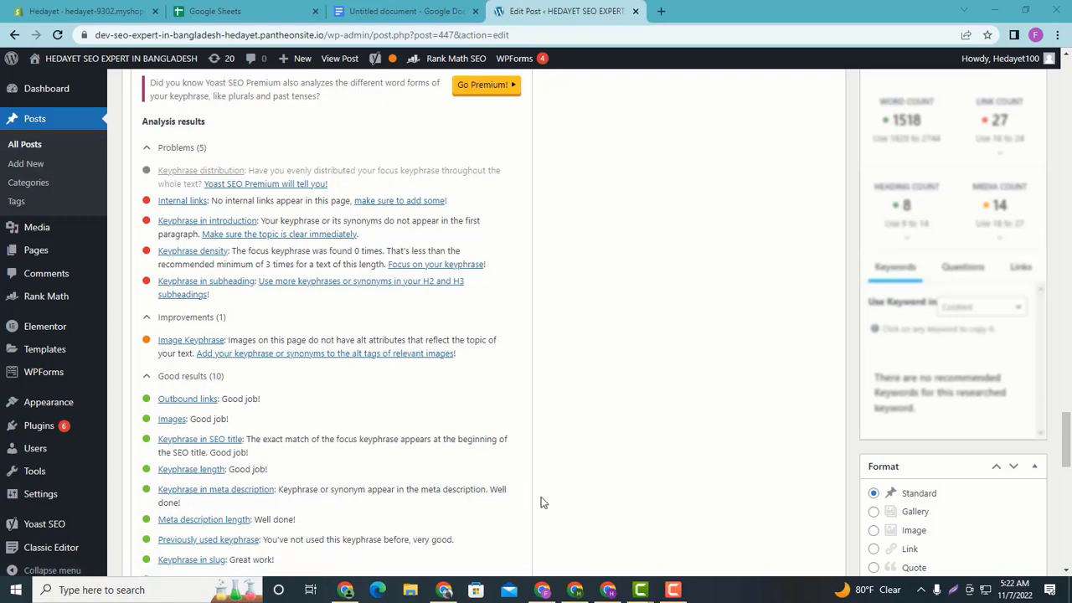
Review the good results in the Yoast SEO analysis, including the keyphrase in slug check
scroll(287, 306, up, 1)
scroll(268, 391, down, 1)
scroll(149, 373, down, 1)
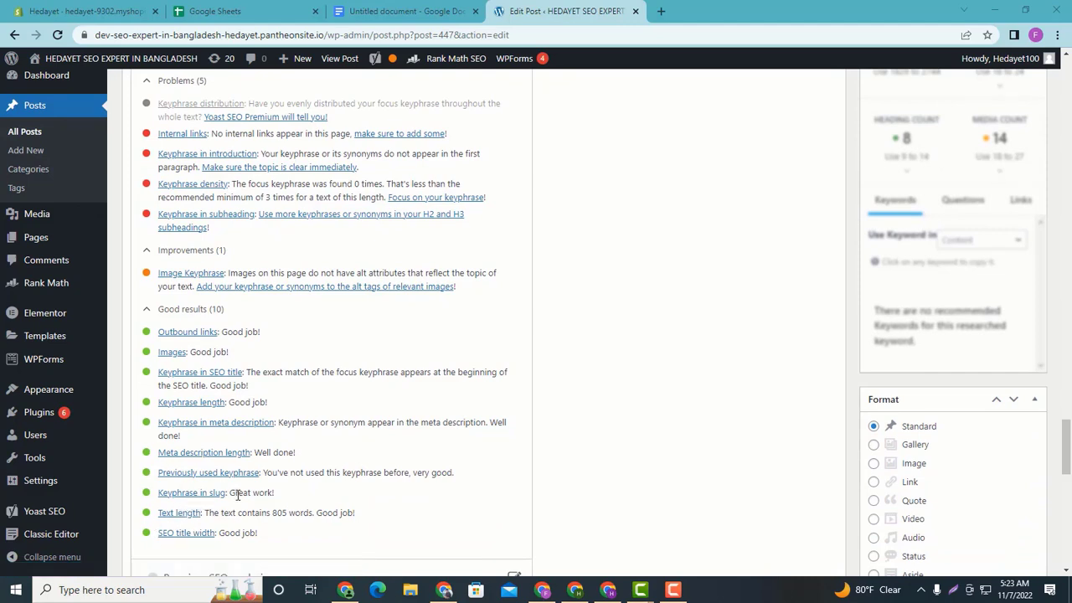
drag(273, 493, 238, 493)
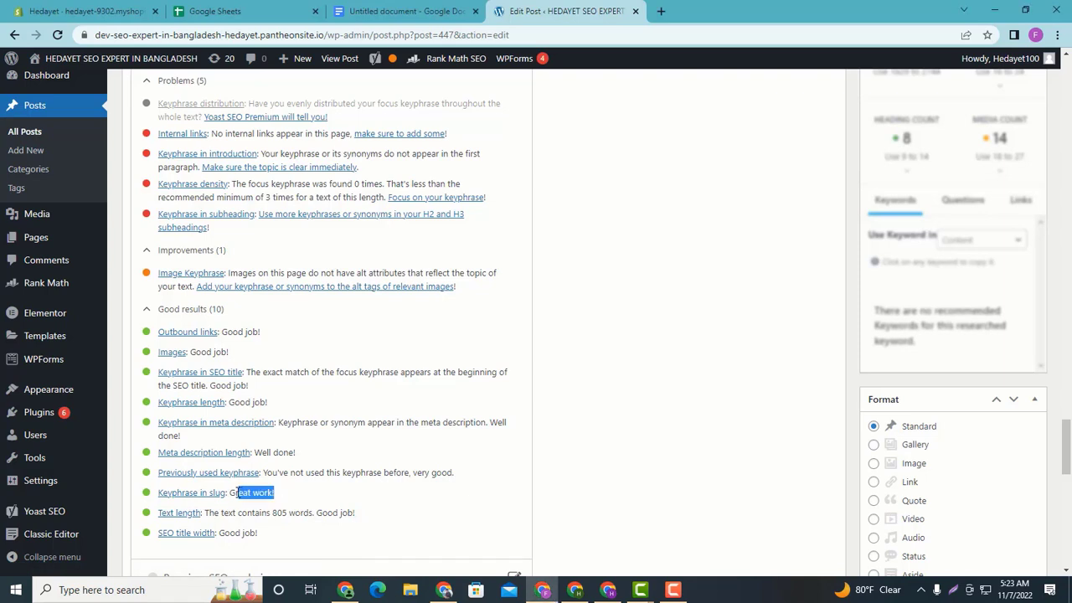
click(292, 499)
Start a link after "bedrooms" in the third paragraph and copy the site's base URL from the page address, up to ".io/"
scroll(390, 425, up, 15)
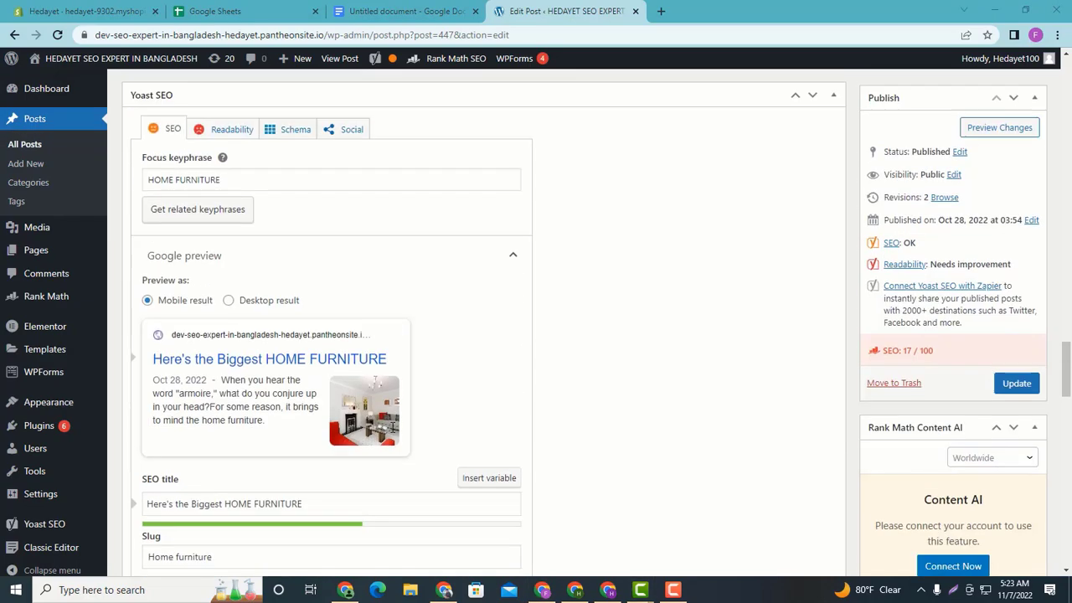
scroll(346, 423, up, 3)
scroll(346, 423, up, 4)
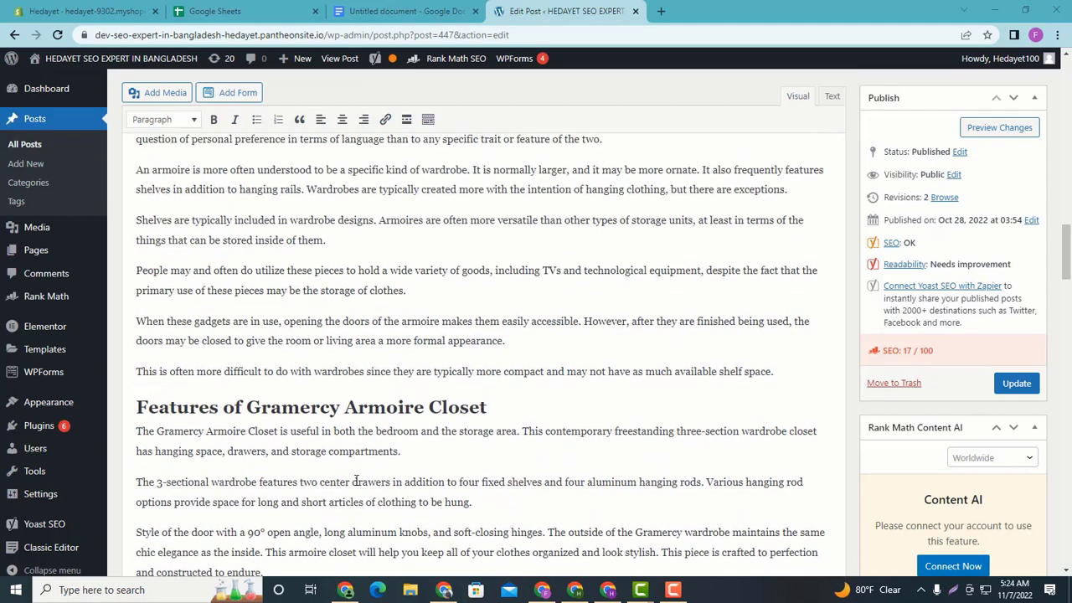
scroll(342, 452, up, 10)
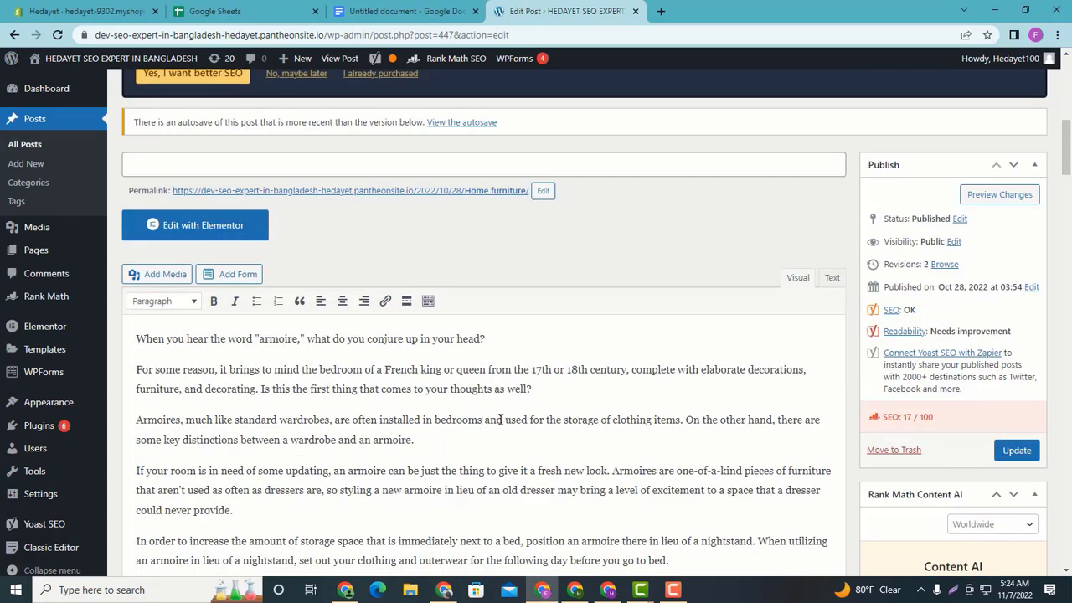
click(385, 304)
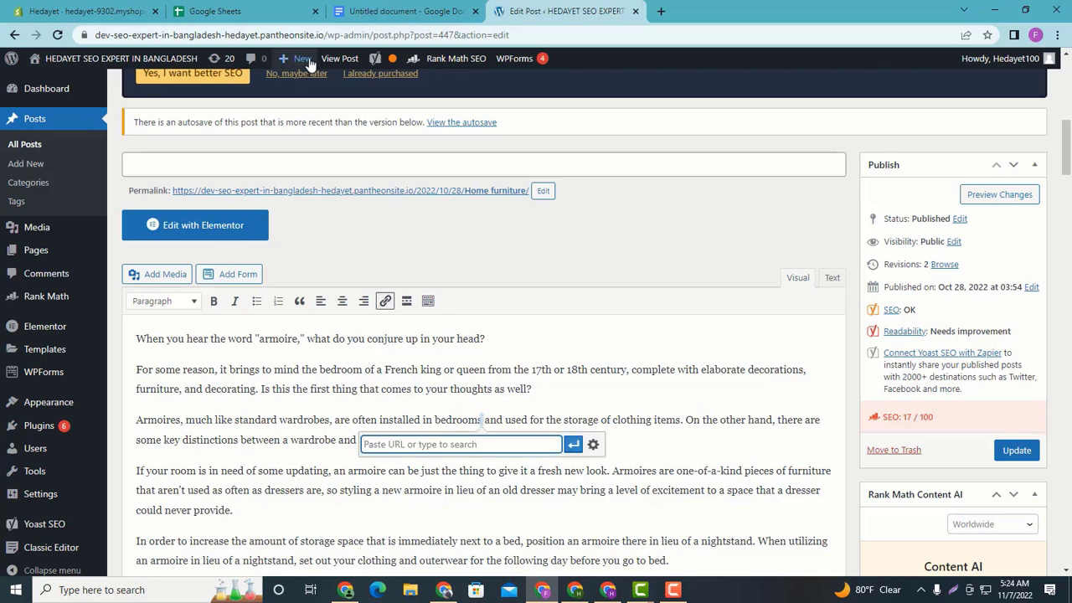
click(327, 36)
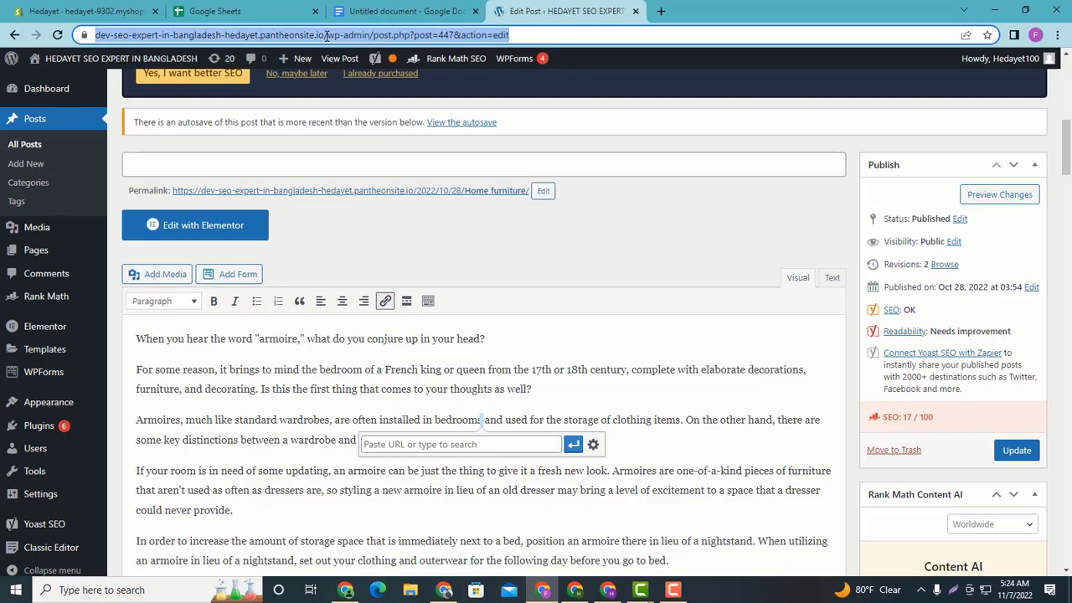
click(328, 37)
drag(358, 35, 95, 37)
right_click(115, 39)
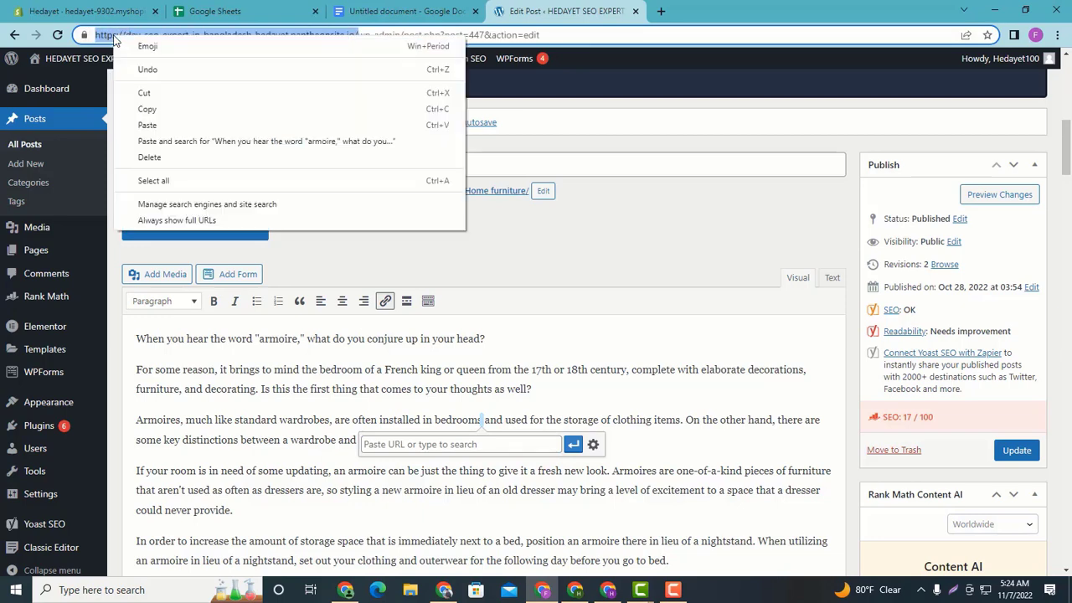
click(165, 106)
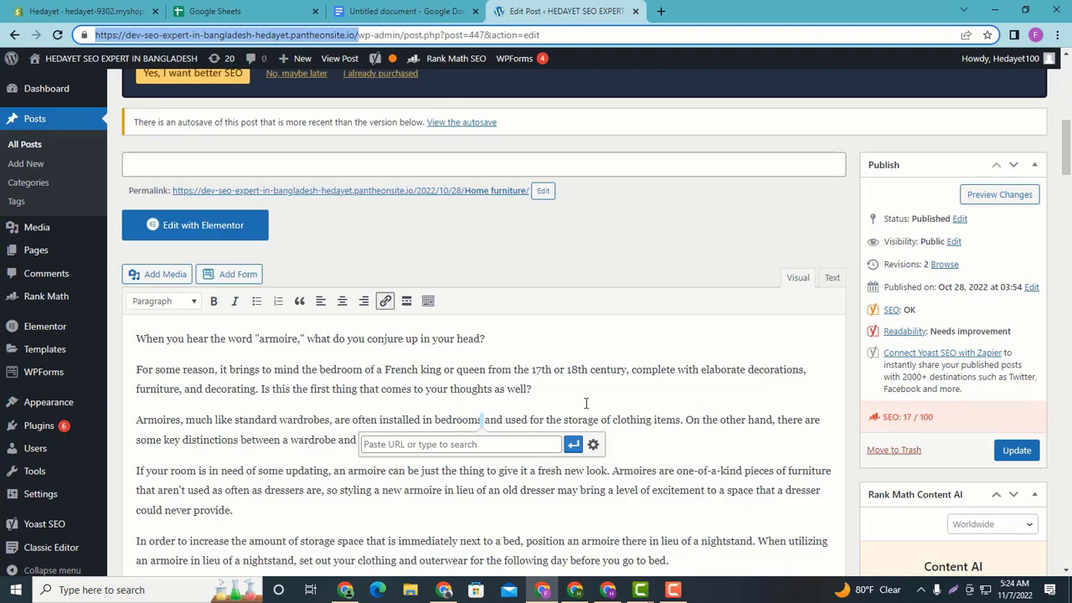
Paste the copied site URL as the link address and insert the internal link after "bedrooms"
click(419, 445)
right_click(426, 446)
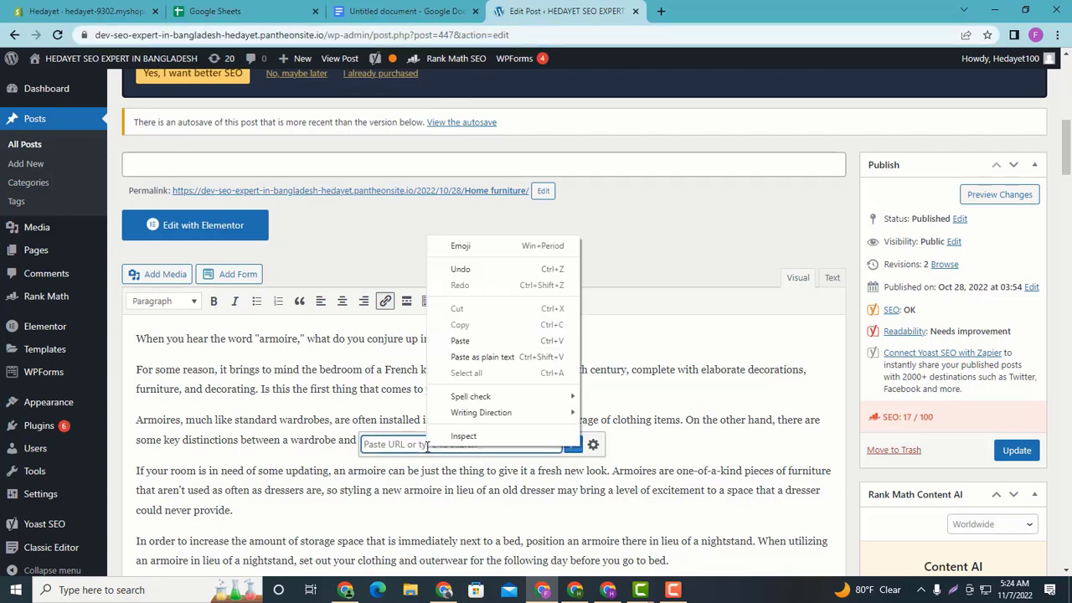
click(472, 345)
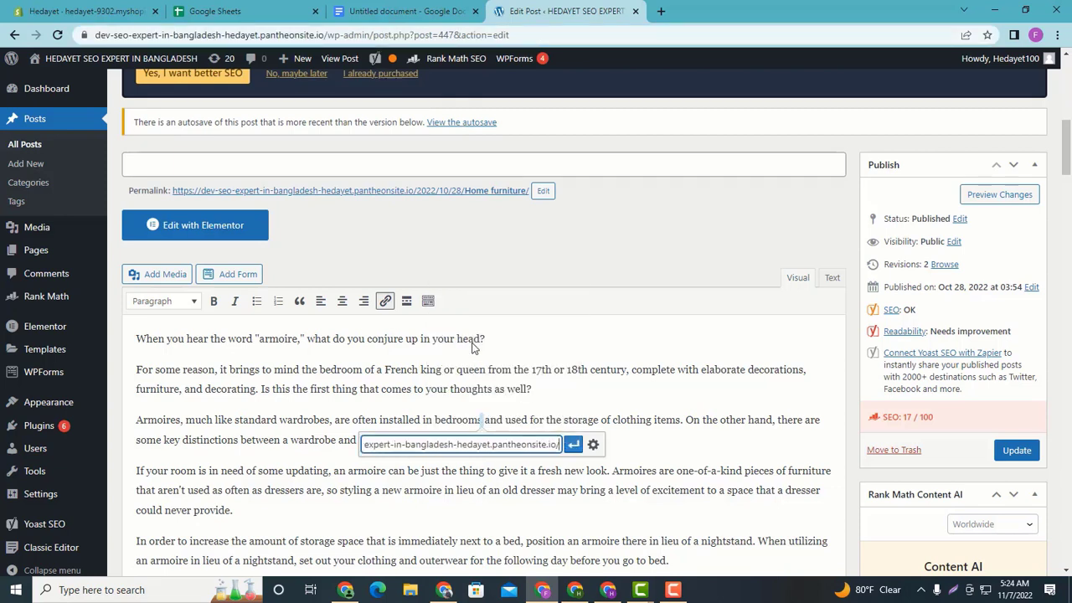
click(573, 445)
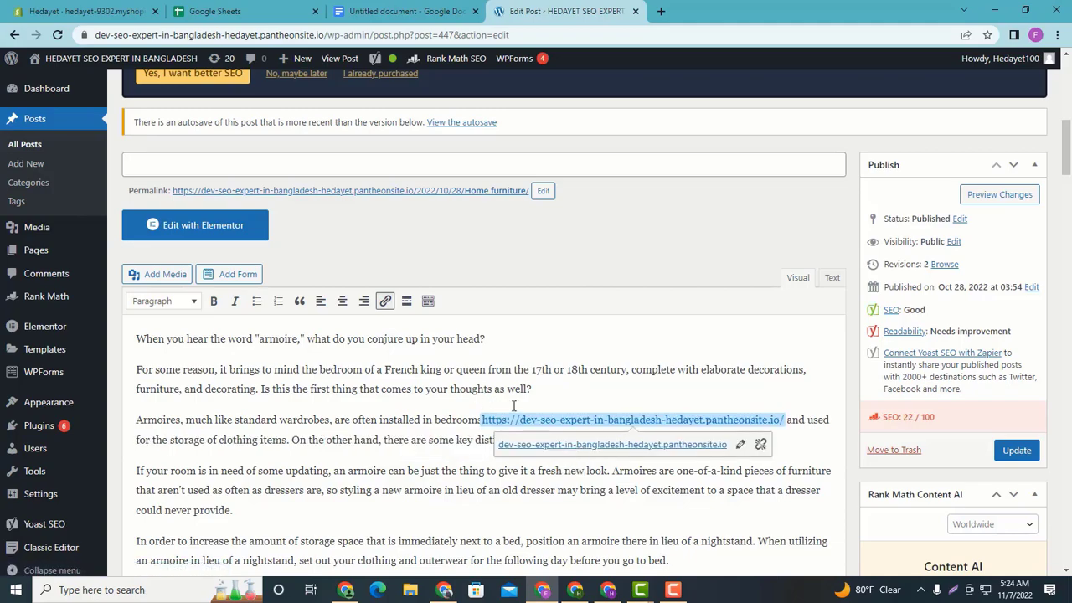
Check the internal links result and the remaining problems in the Yoast SEO analysis
click(542, 398)
scroll(514, 410, down, 10)
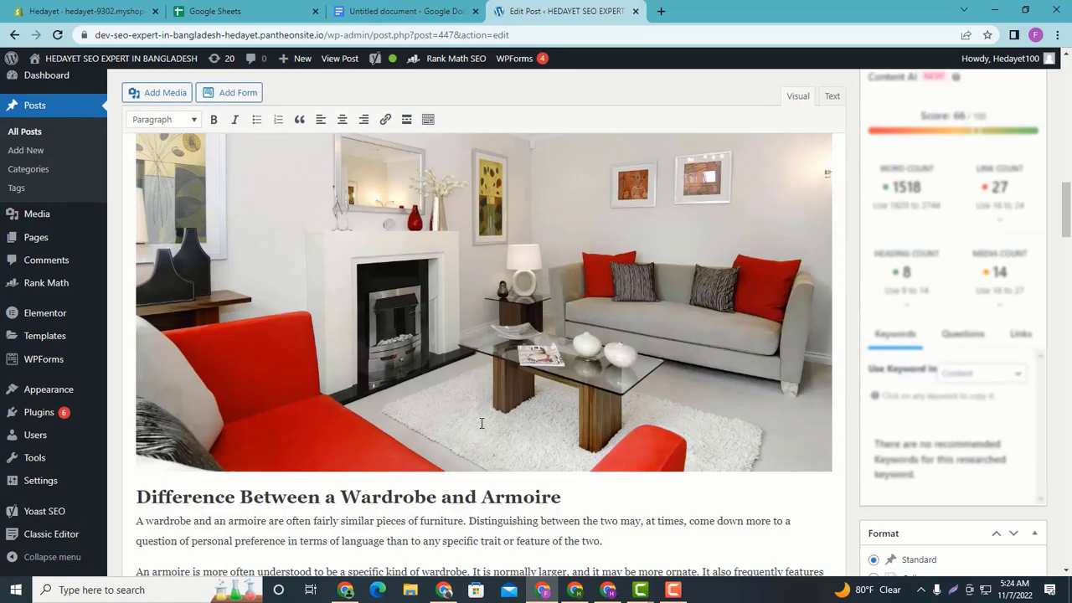
scroll(457, 430, down, 20)
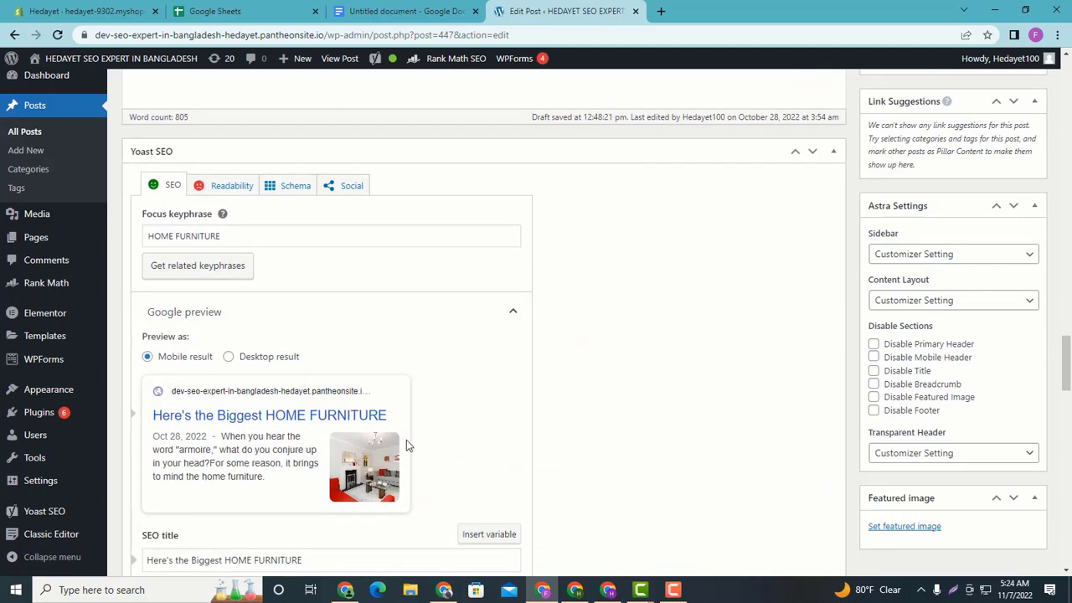
scroll(363, 462, down, 10)
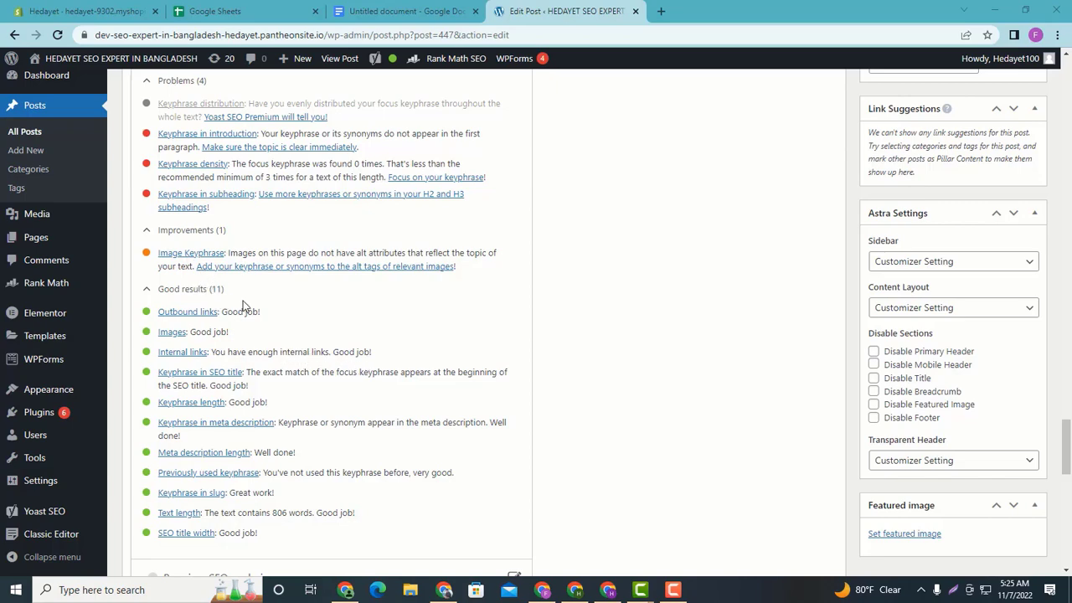
Set the alternative text of the living room image to "Home furniture" and update its image details
scroll(243, 306, up, 12)
scroll(252, 310, up, 15)
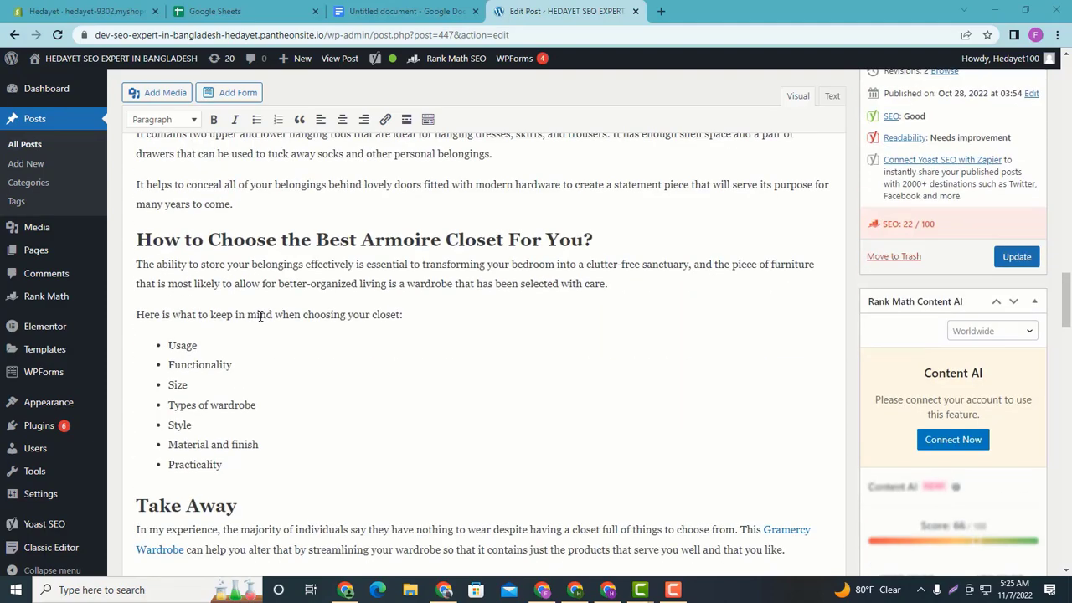
scroll(321, 329, up, 1)
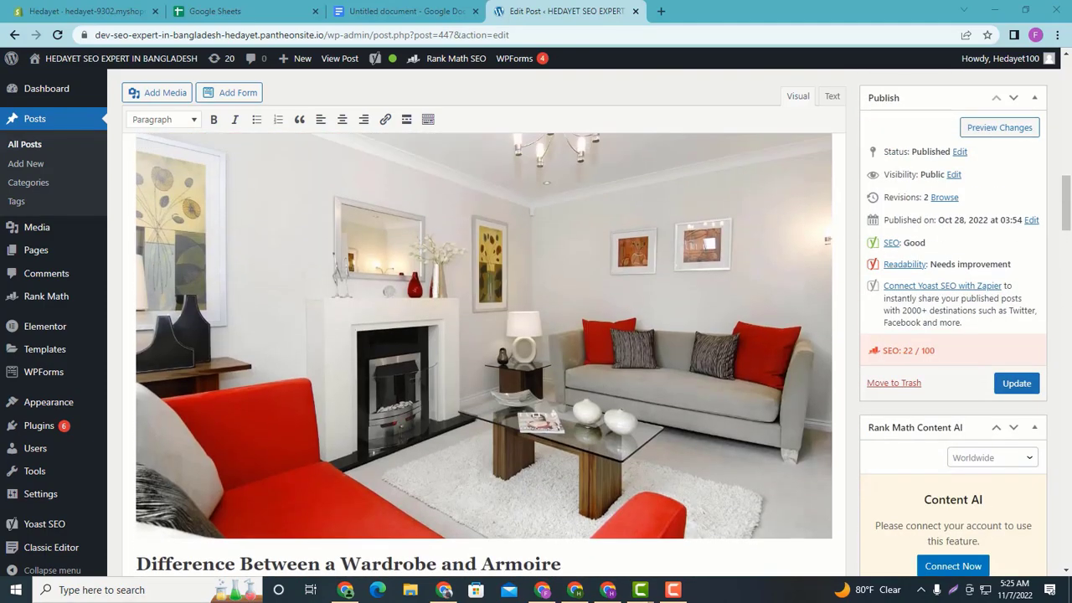
click(490, 338)
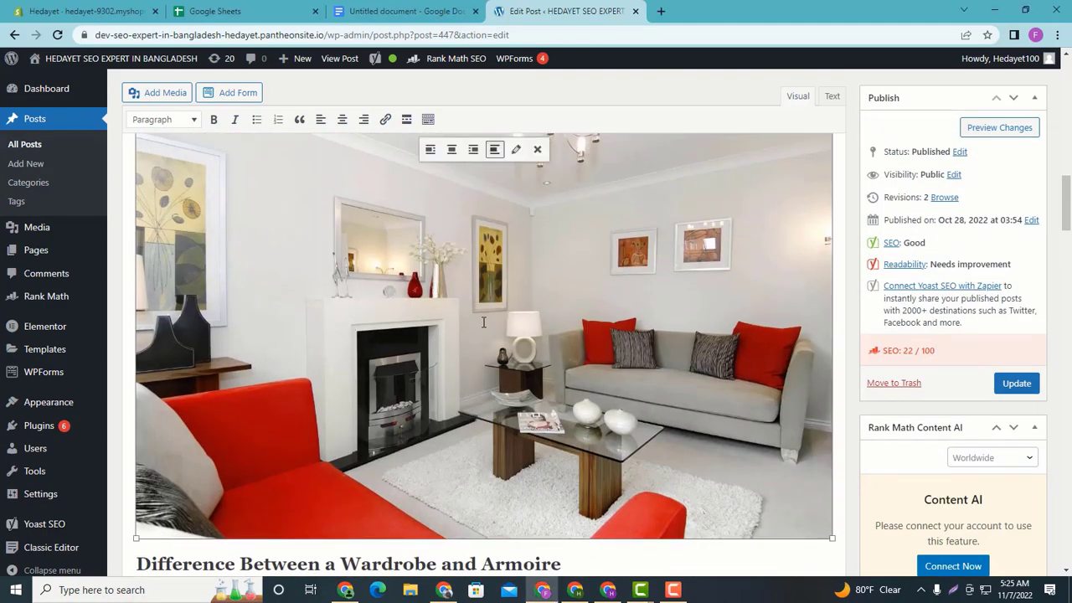
click(513, 154)
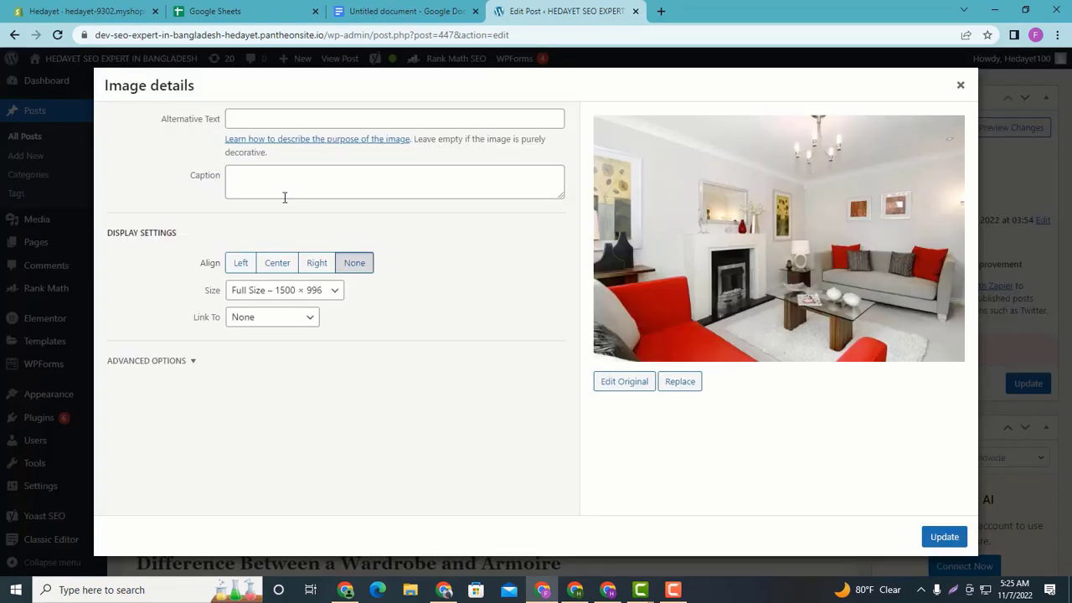
click(261, 121)
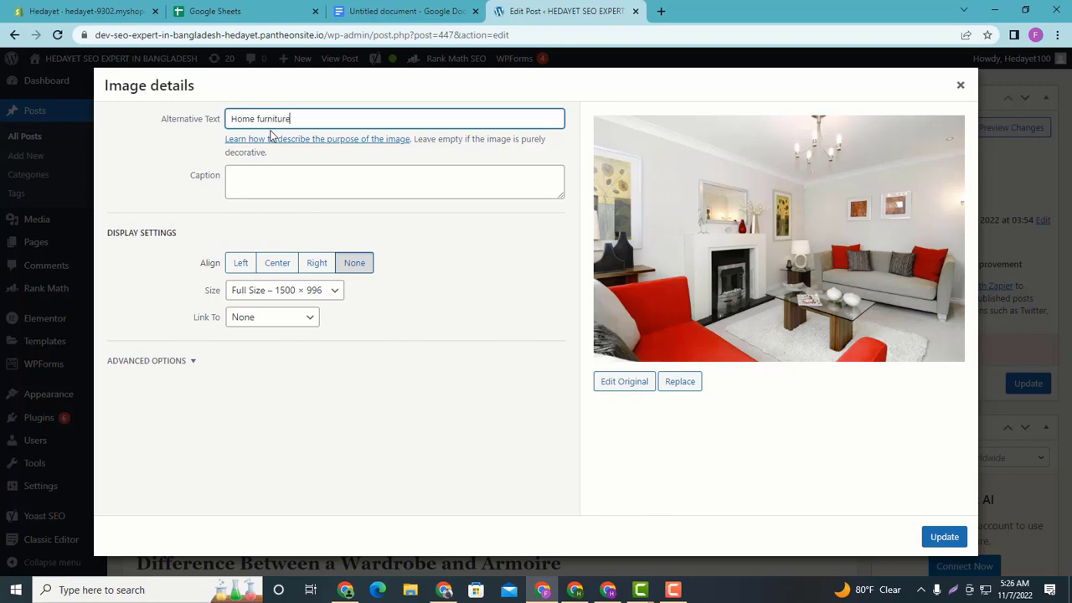
click(944, 536)
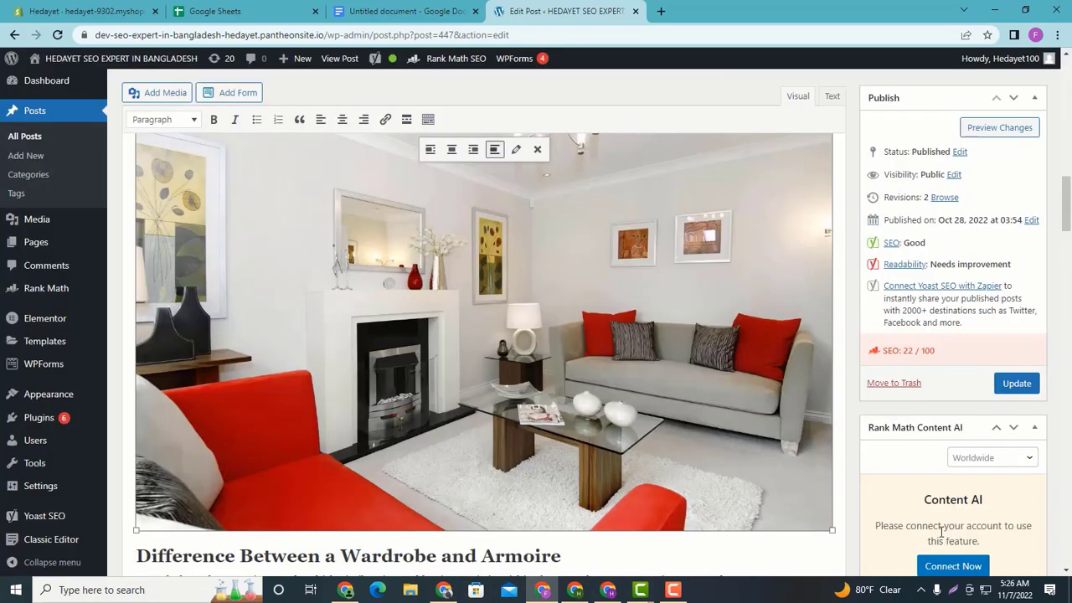
Check the Image Keyphrase result in the Yoast SEO analysis
scroll(472, 411, down, 20)
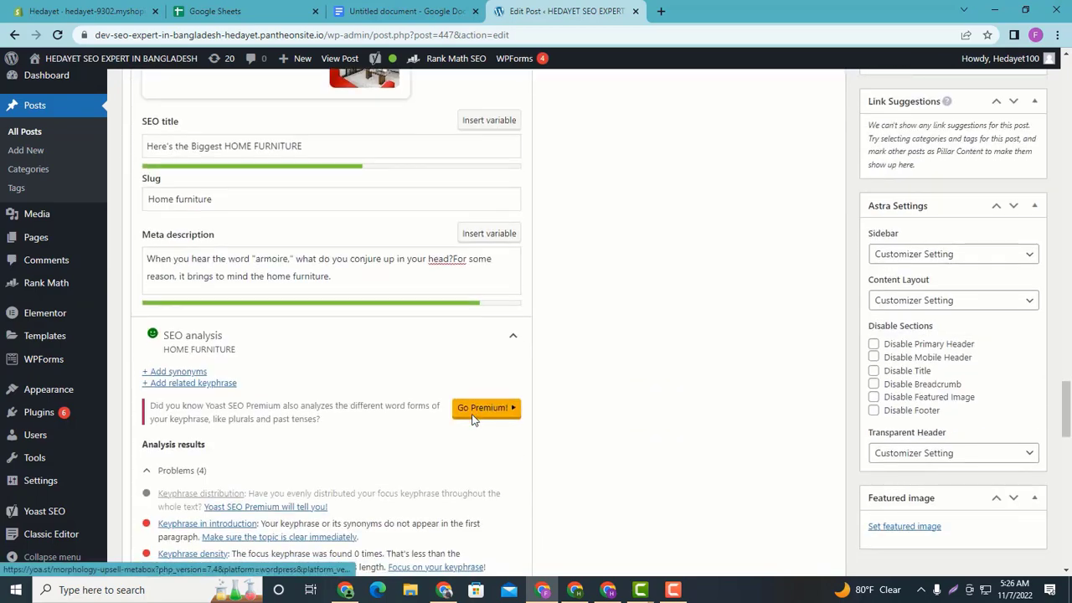
scroll(472, 419, down, 3)
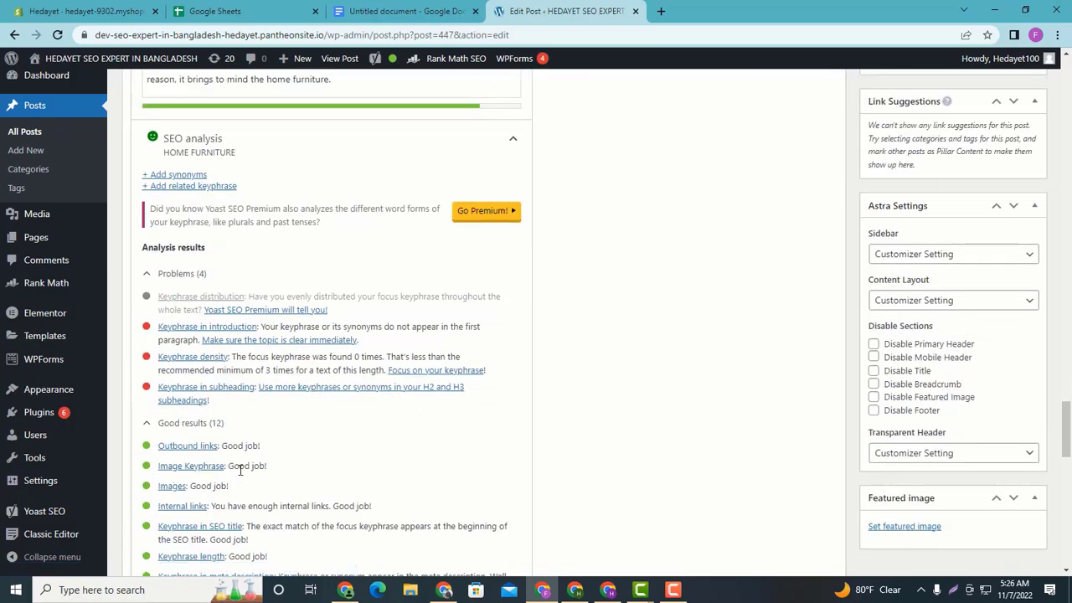
drag(271, 468, 212, 466)
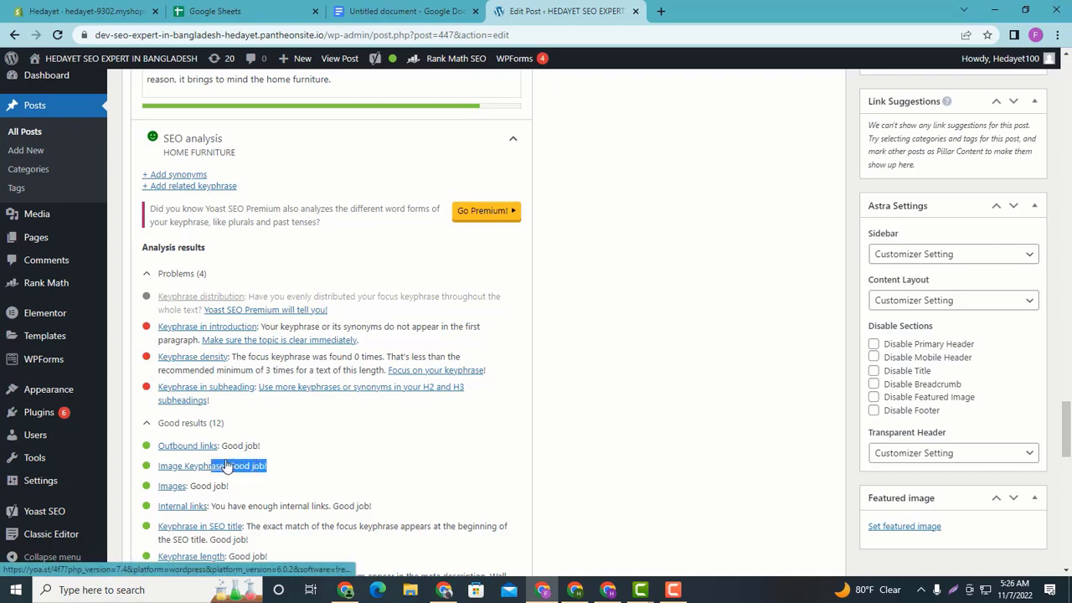
click(292, 460)
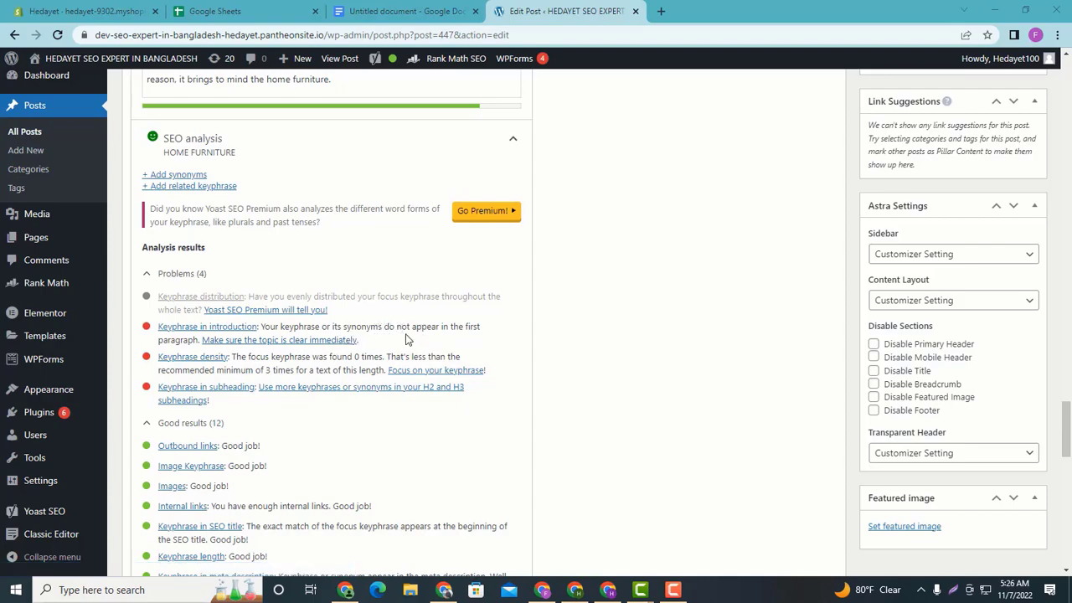
Copy the text "Home furniture" from the Yoast SEO slug
scroll(375, 385, up, 15)
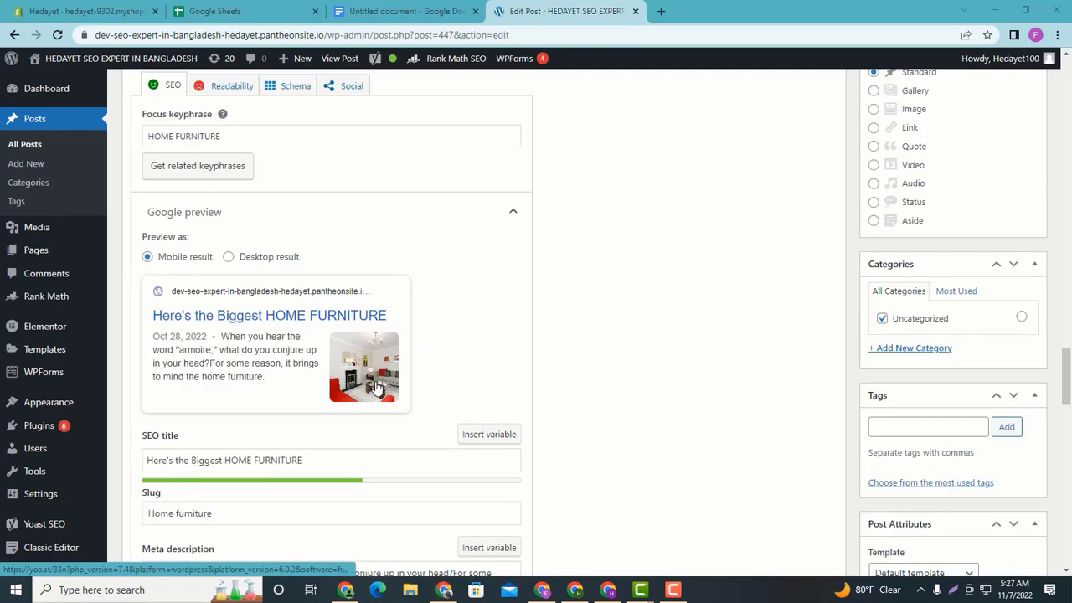
scroll(372, 382, down, 8)
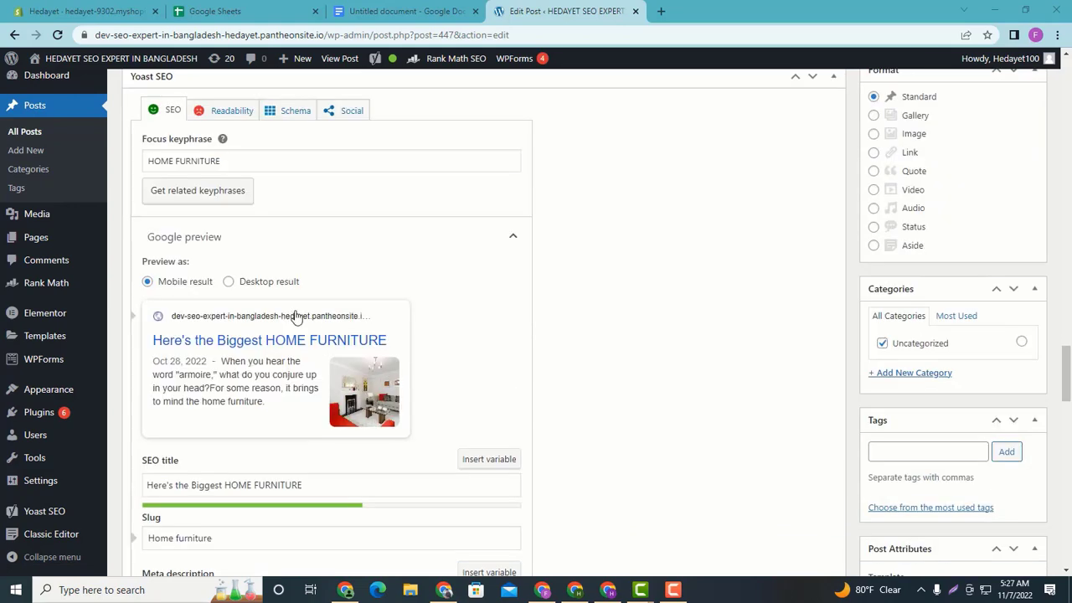
scroll(292, 335, down, 3)
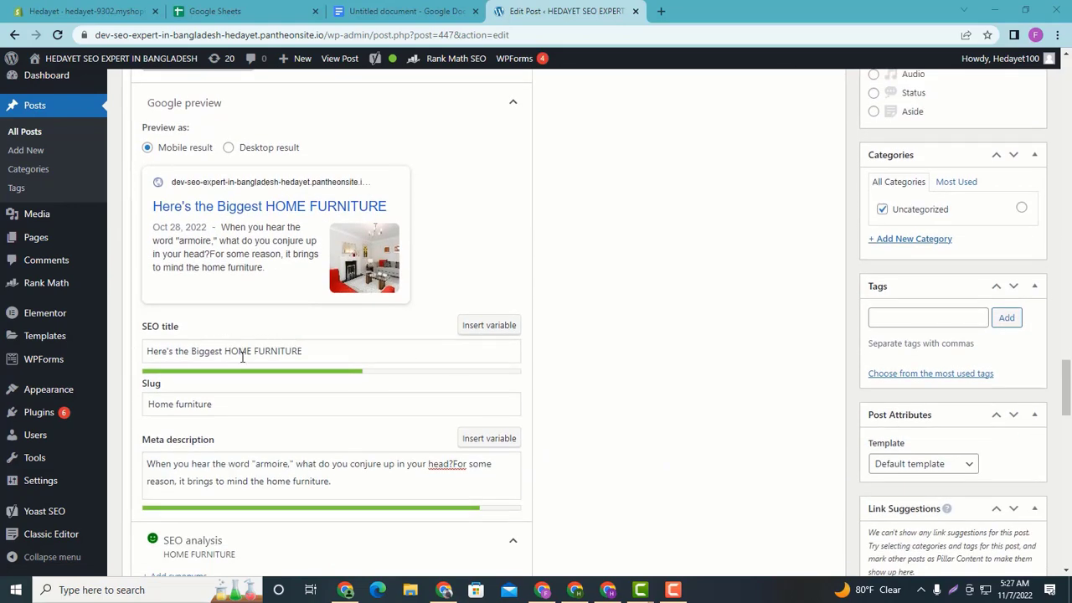
drag(222, 404, 154, 408)
right_click(155, 408)
click(222, 245)
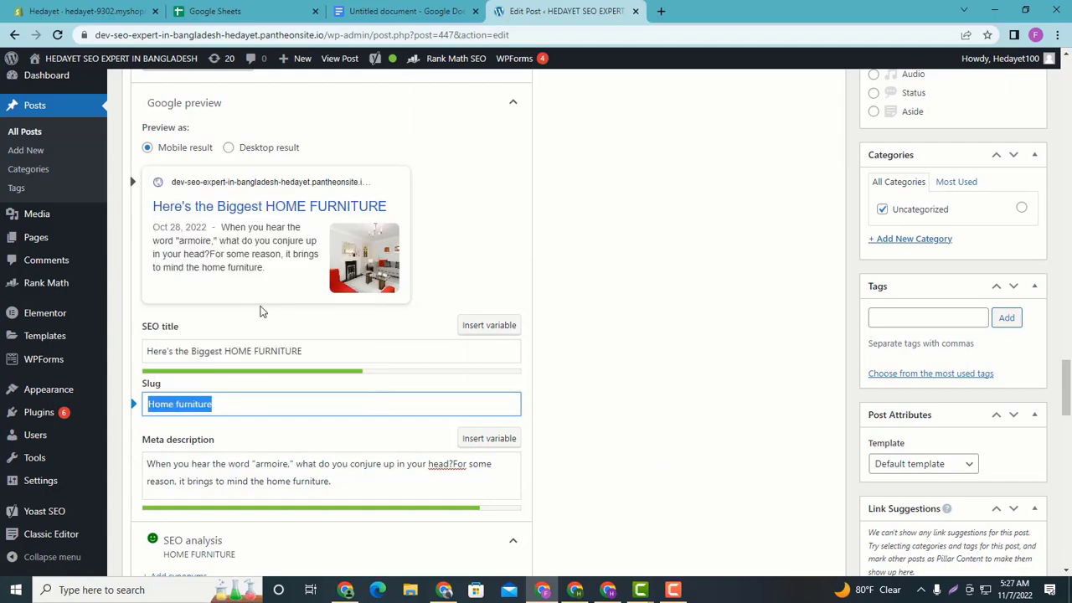
Add "home" before "furniture" in the second paragraph and start a new paragraph at "home furniture"
scroll(260, 310, up, 6)
scroll(374, 377, up, 20)
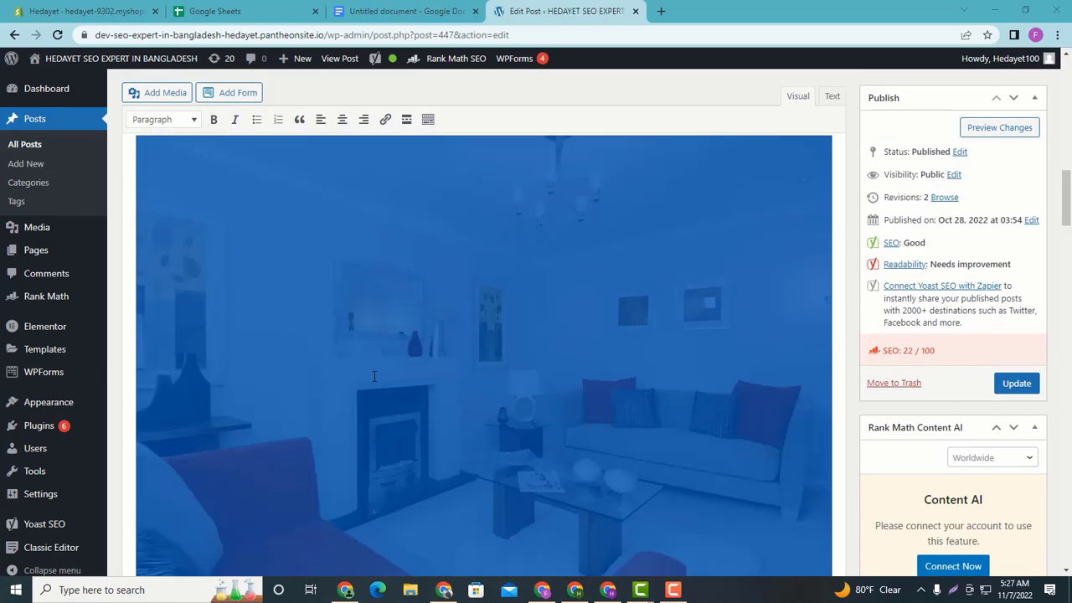
scroll(375, 378, up, 3)
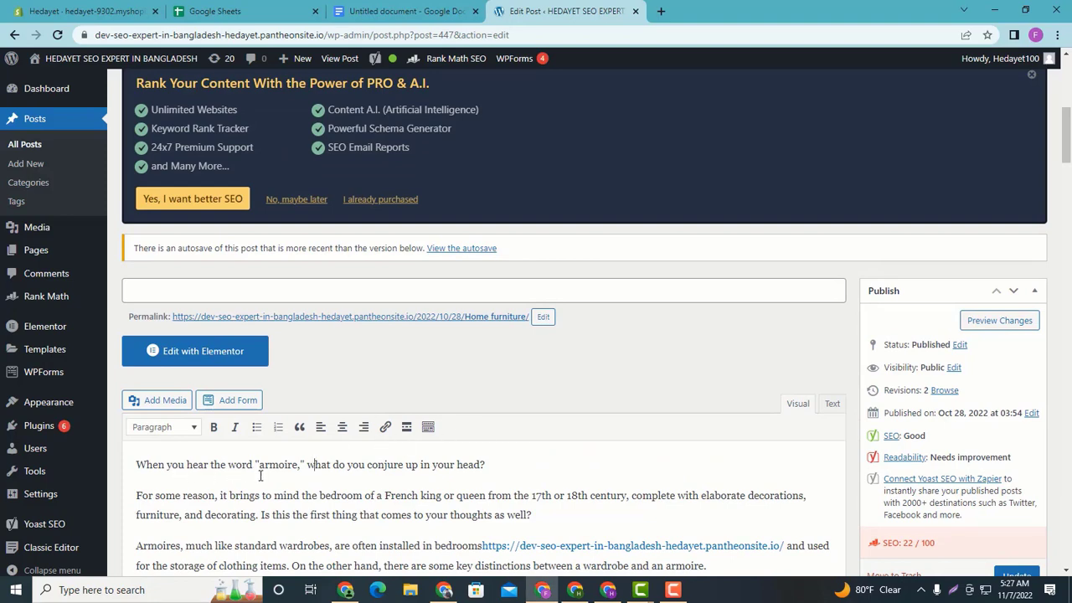
scroll(241, 478, down, 1)
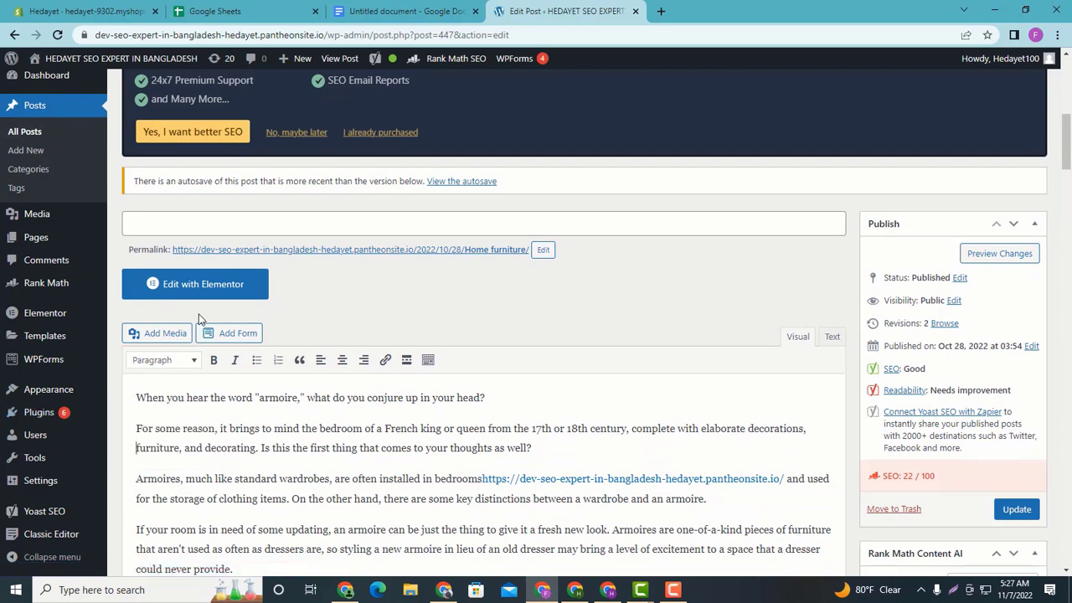
text(home)
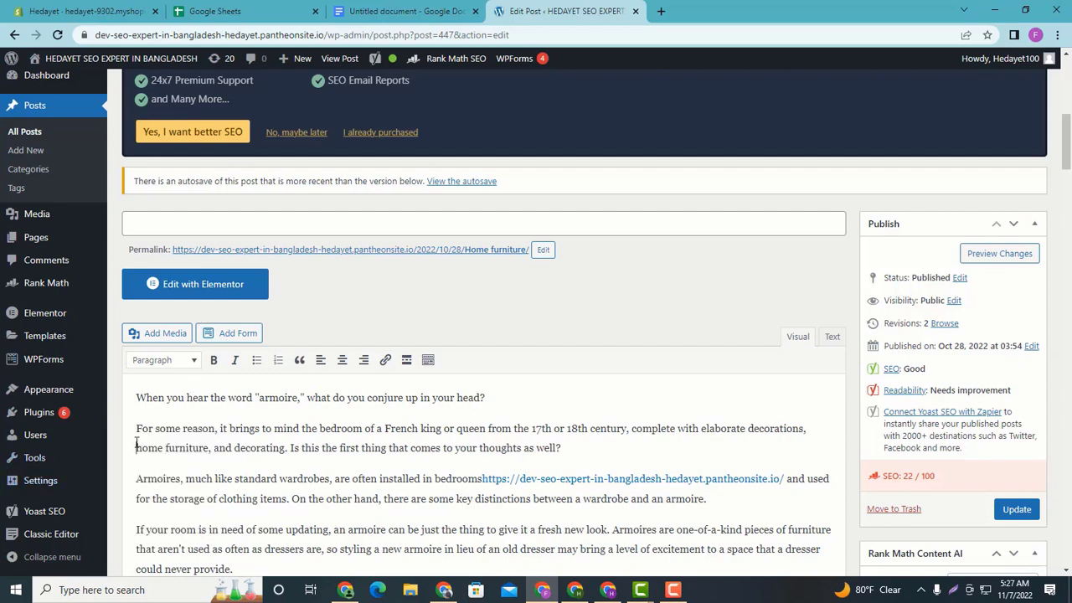
key(Return)
Append "Home Furniture" to the heading "Difference Between a Wardrobe and Armoire" and check the Yoast SEO analysis results
scroll(293, 409, down, 2)
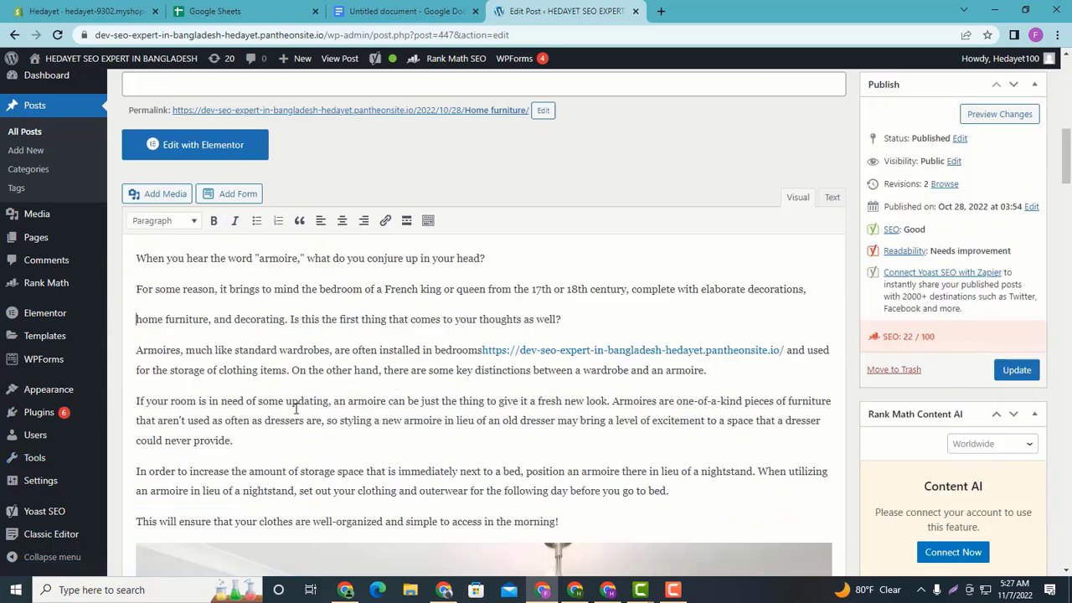
scroll(295, 408, down, 8)
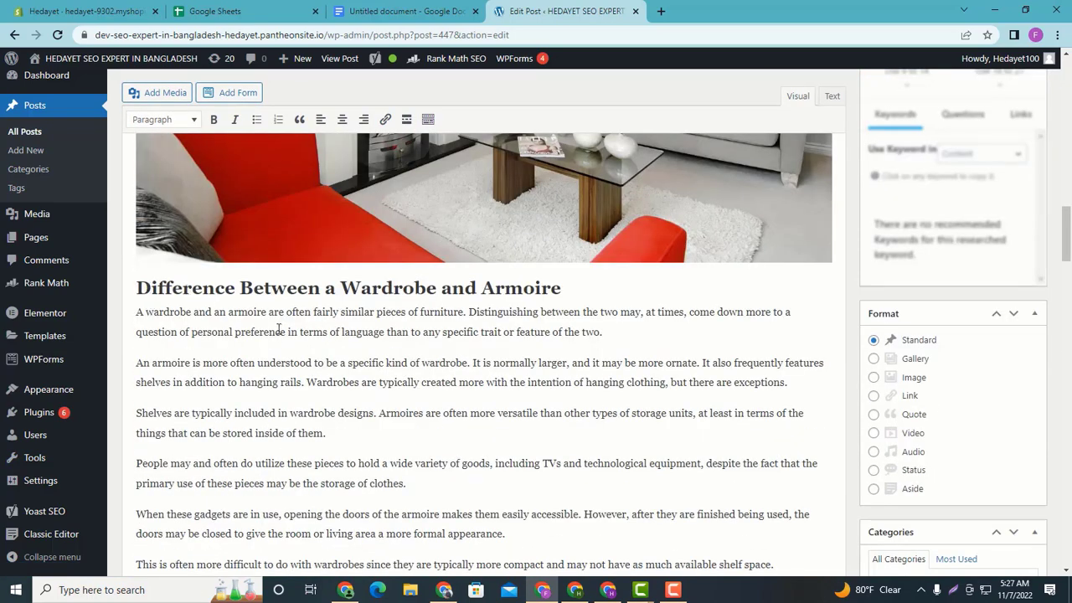
click(388, 296)
text(H)
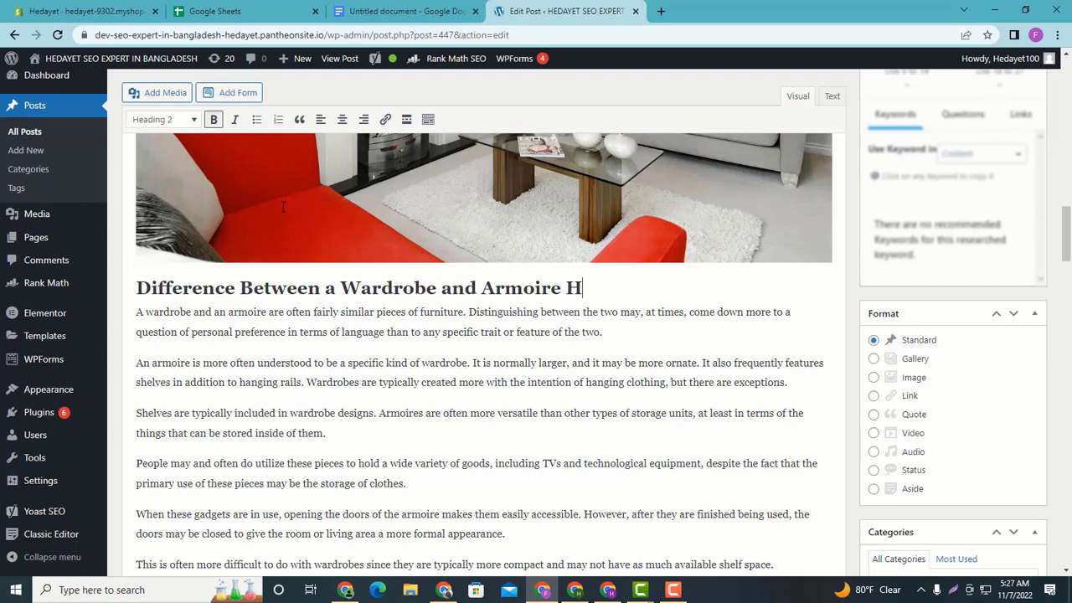
text(ome Furn)
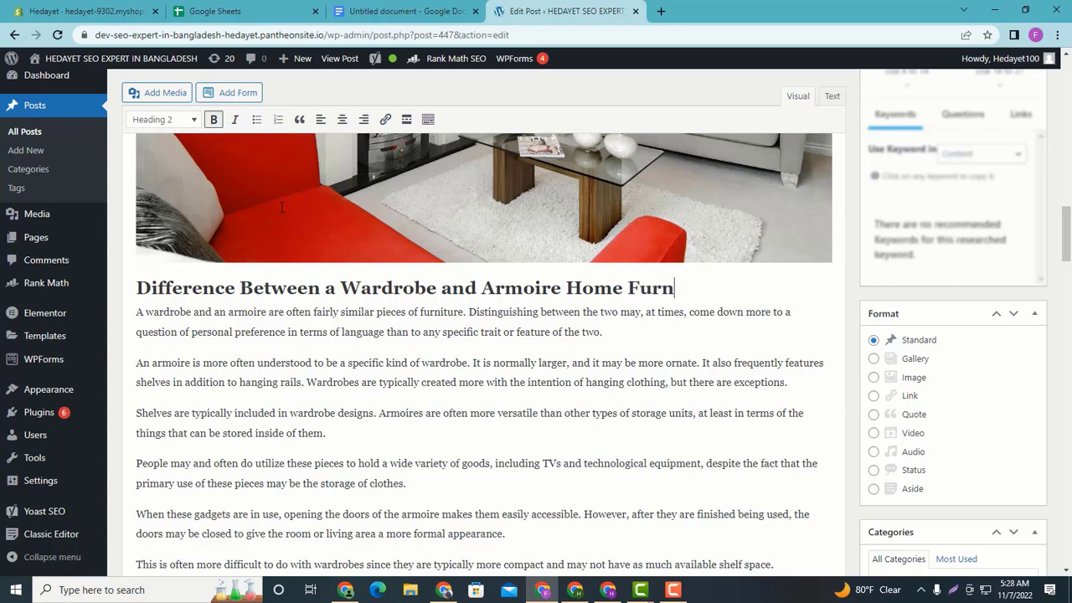
text(iture)
scroll(574, 315, up, 1)
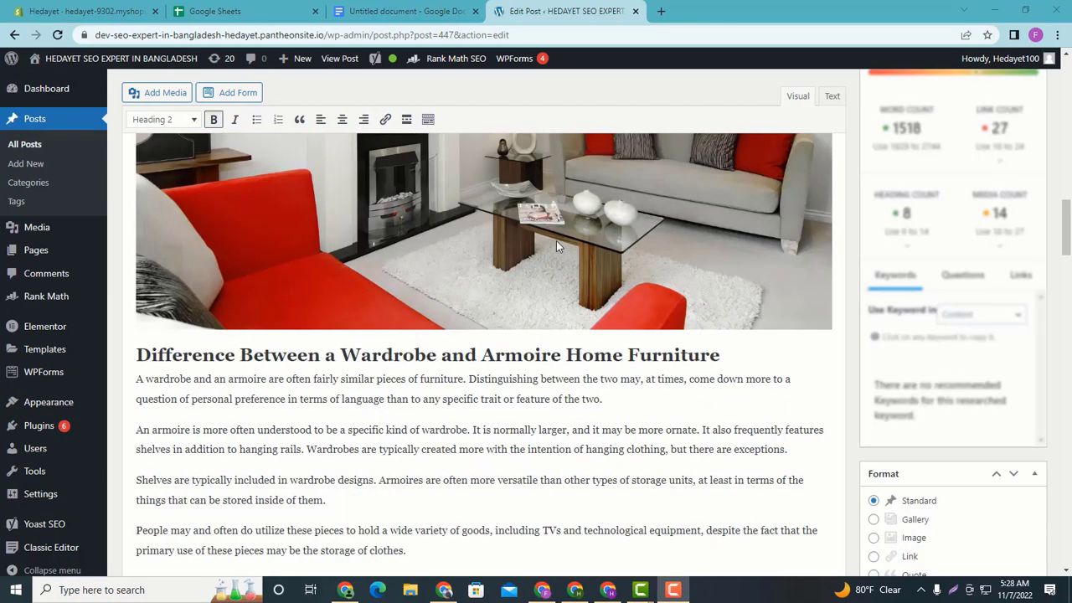
scroll(129, 248, down, 20)
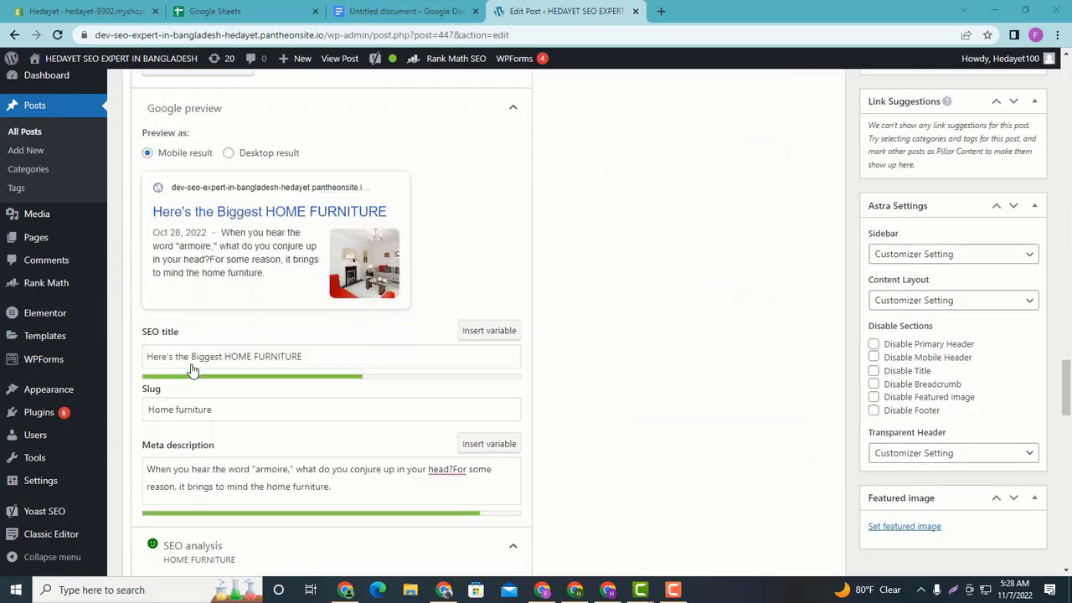
scroll(192, 370, down, 6)
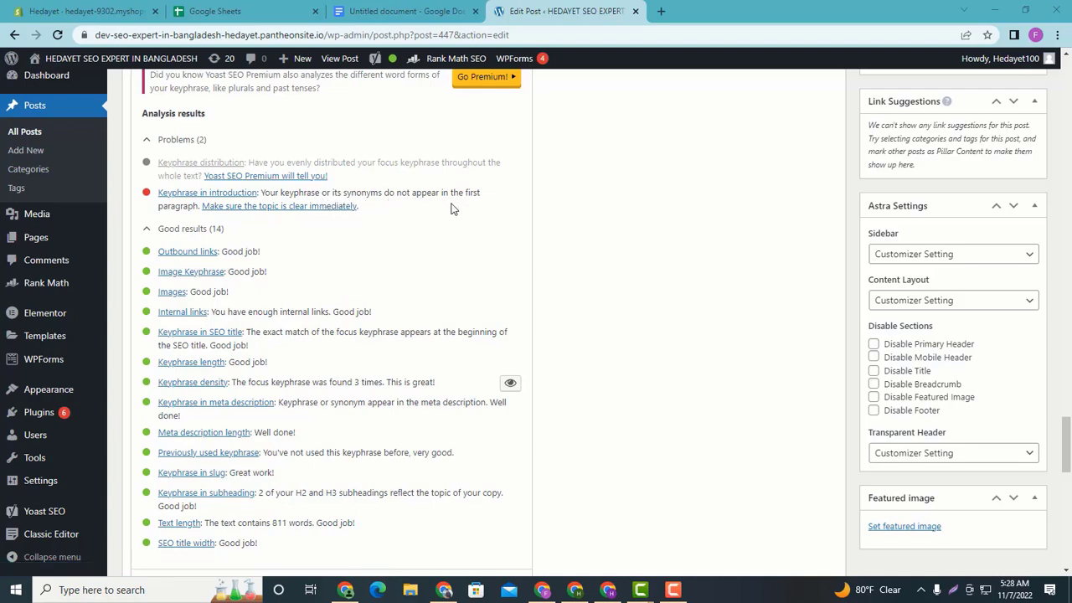
Replace the word "armoire" in the post's first paragraph with "Home furniture"
scroll(263, 243, up, 10)
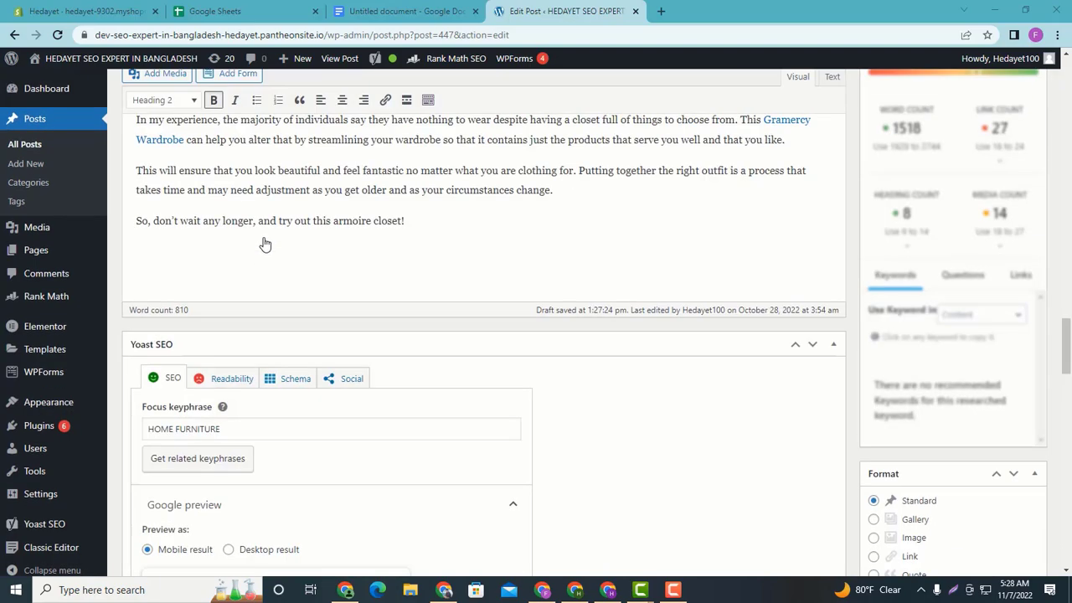
scroll(264, 243, up, 20)
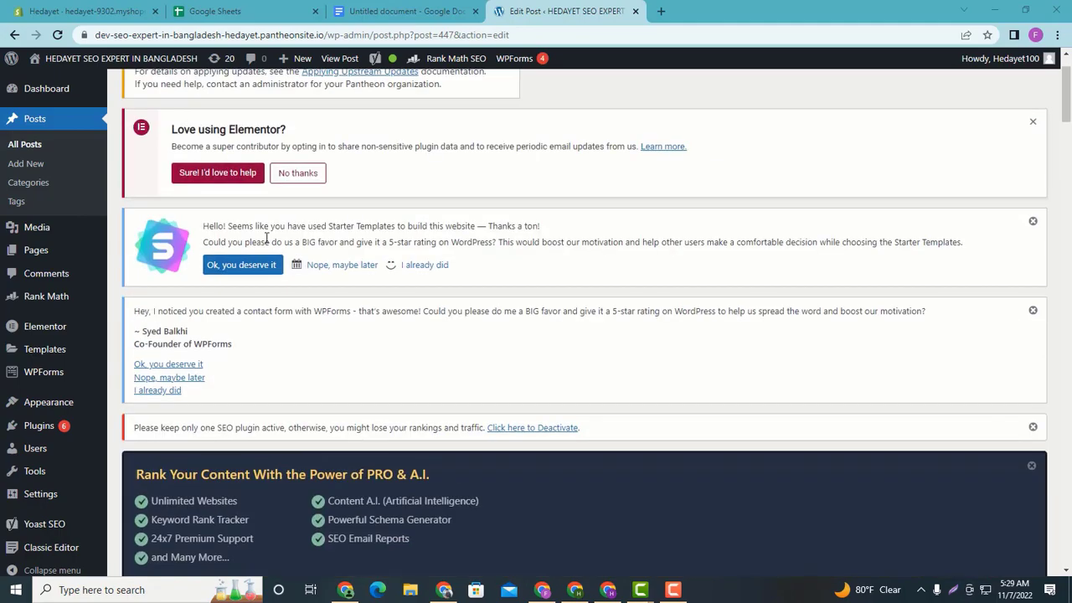
scroll(266, 239, up, 2)
scroll(266, 238, down, 10)
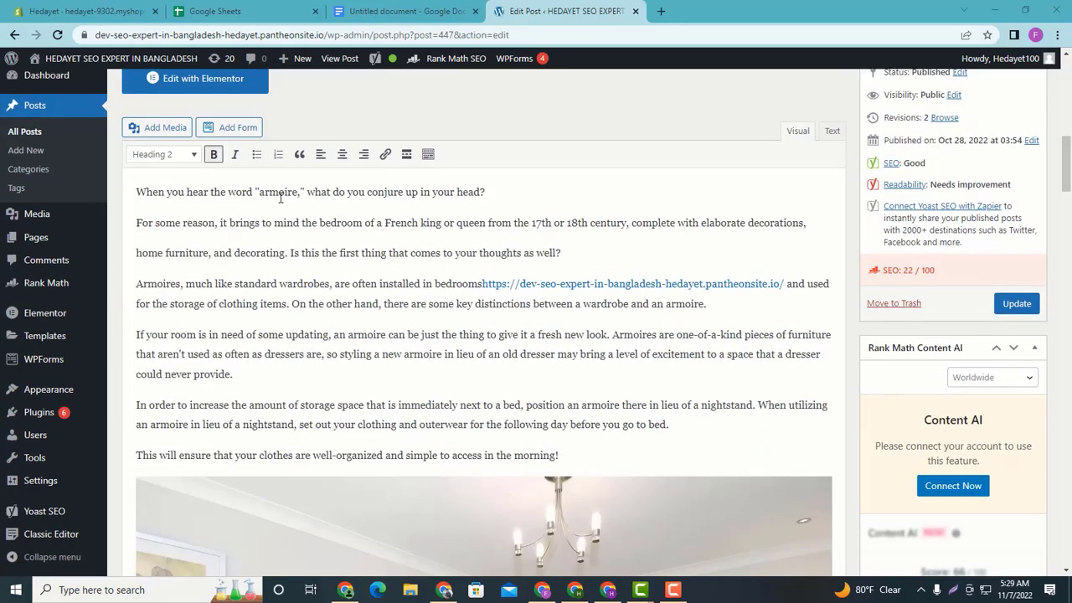
drag(260, 192, 298, 199)
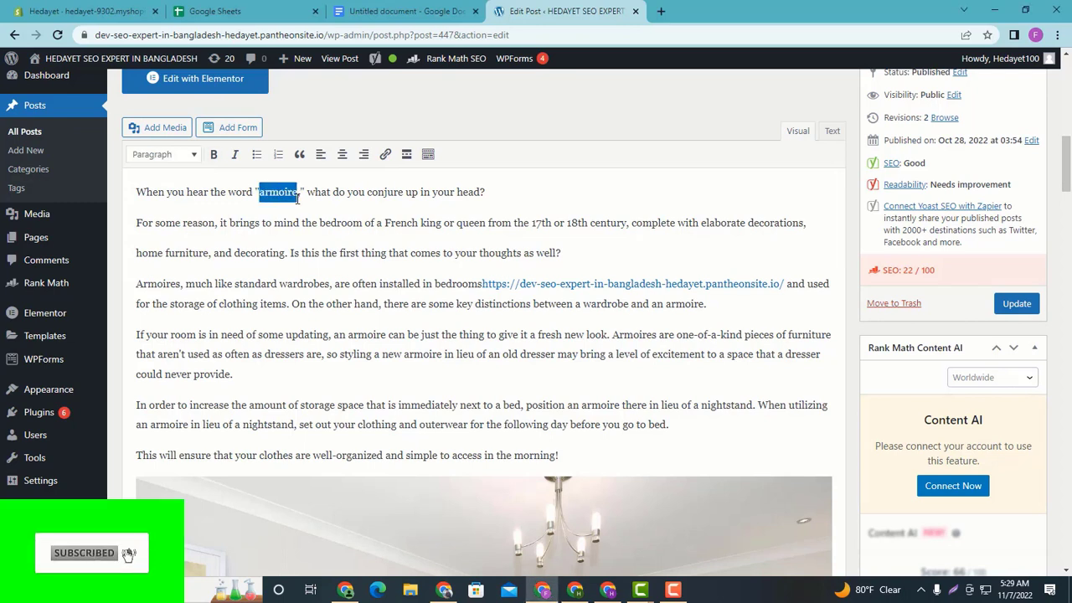
key(BackSpace)
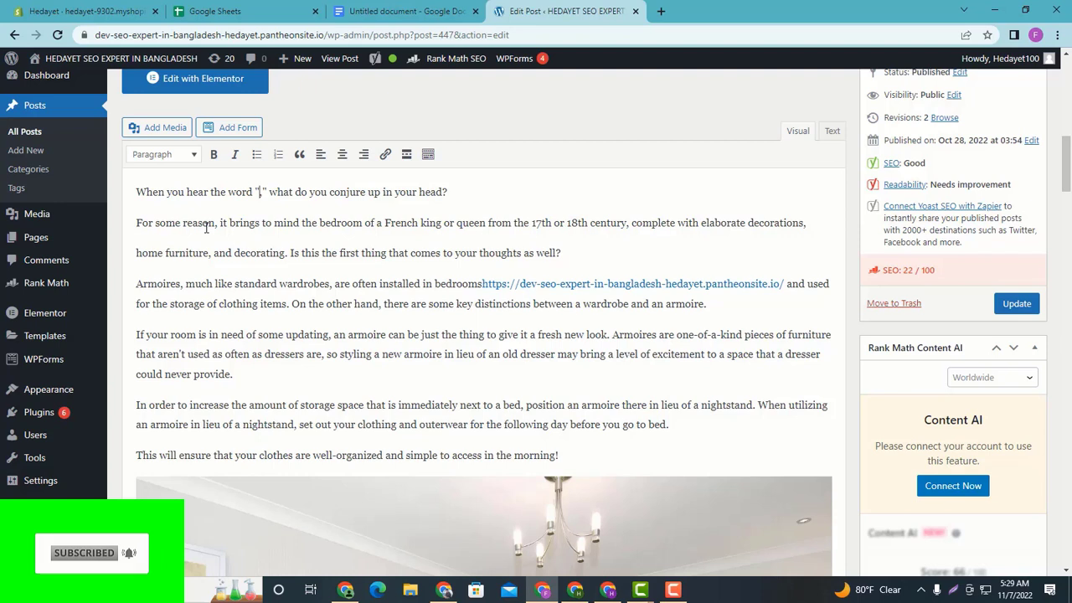
text(Ho)
text(me fur)
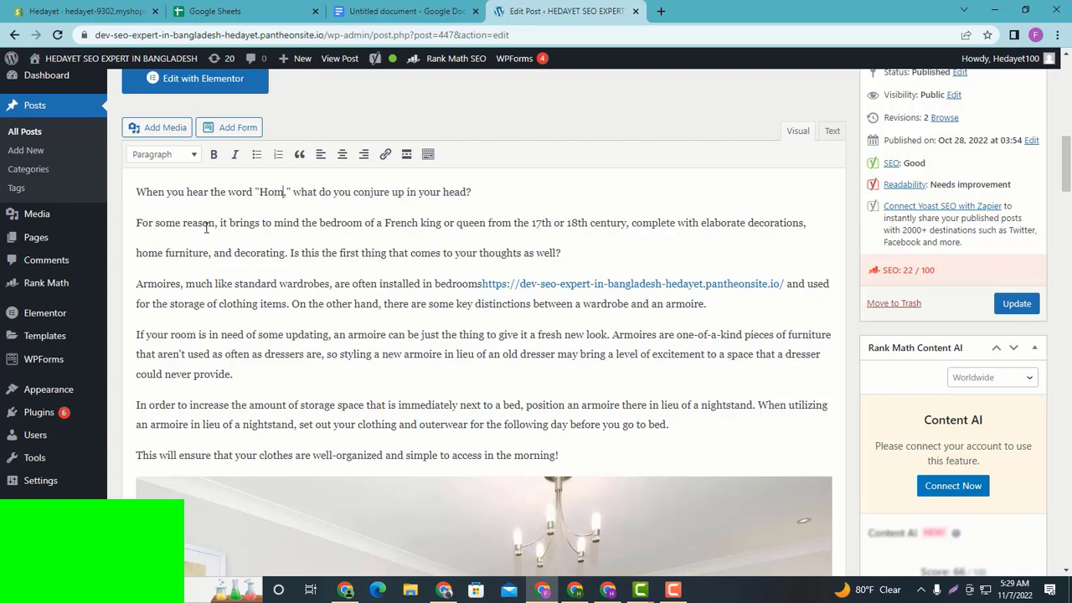
text(nitu)
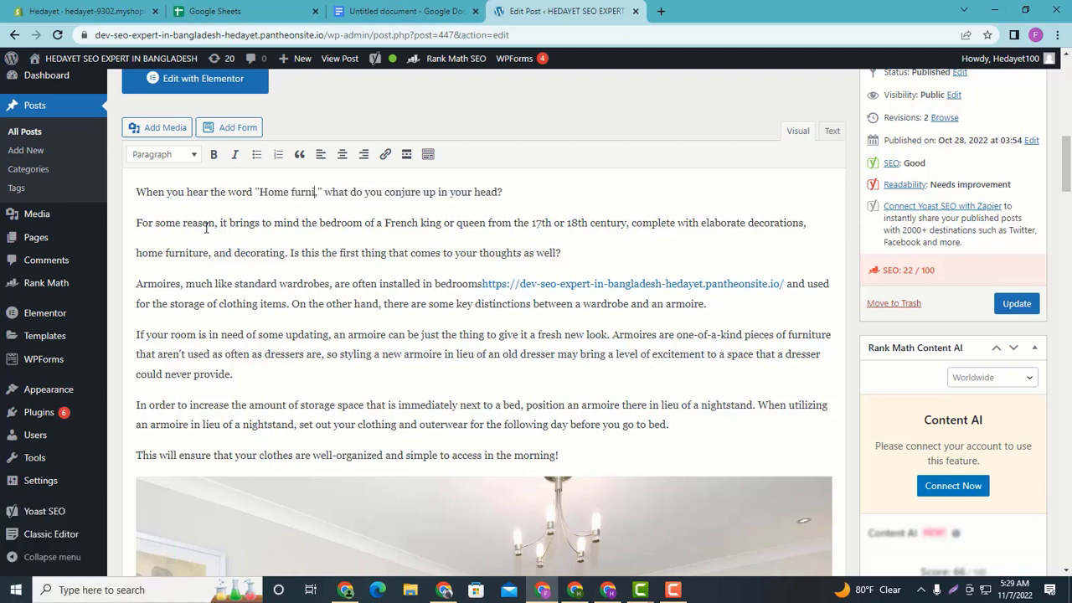
text(re)
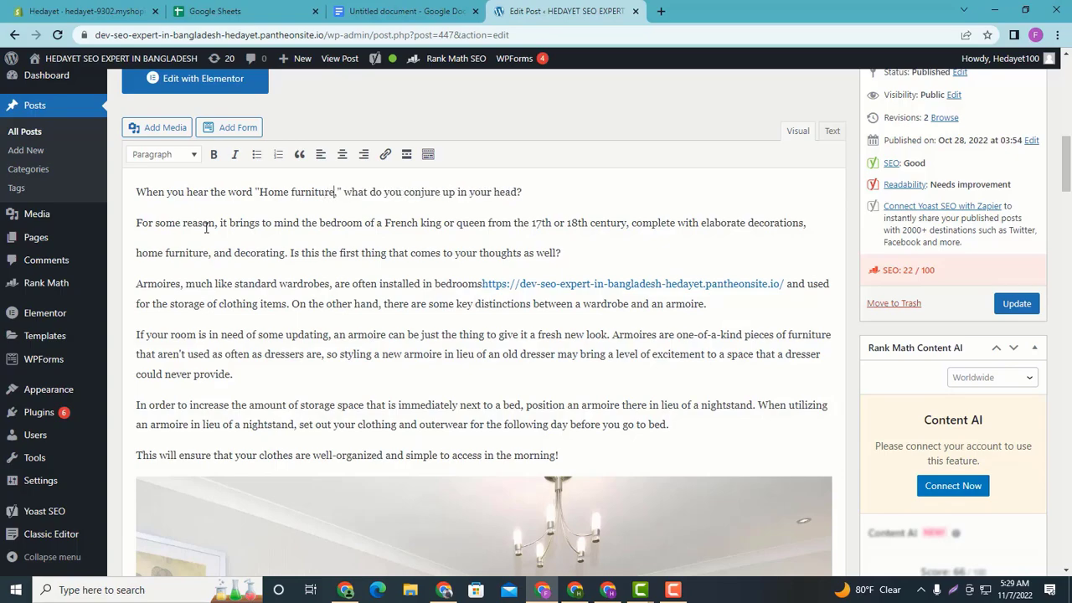
Review the problems and good results in the Yoast SEO analysis and collapse the SEO analysis section
scroll(237, 325, down, 20)
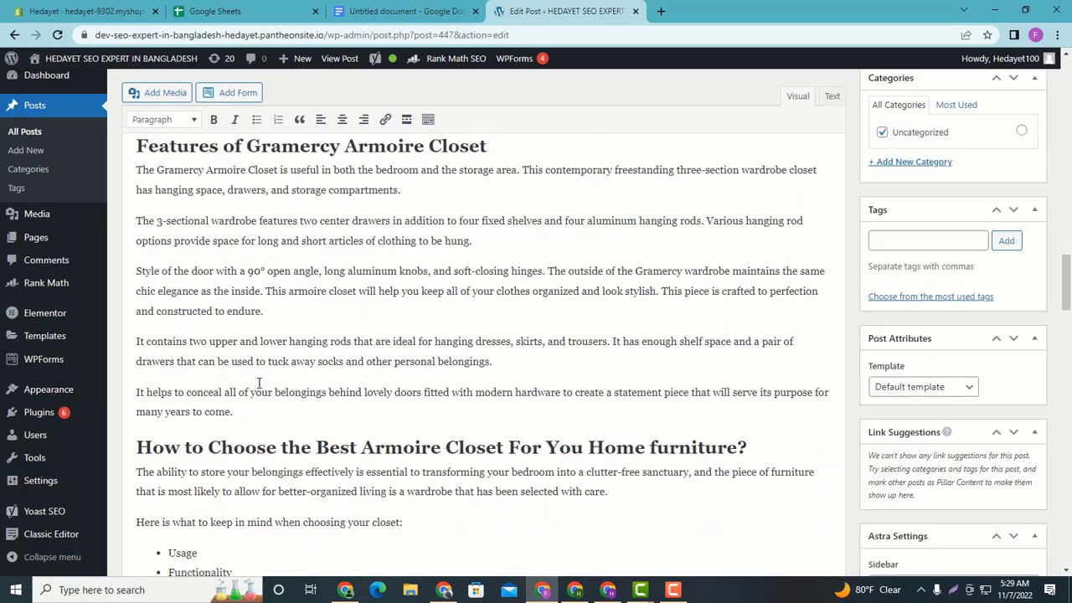
scroll(260, 389, down, 8)
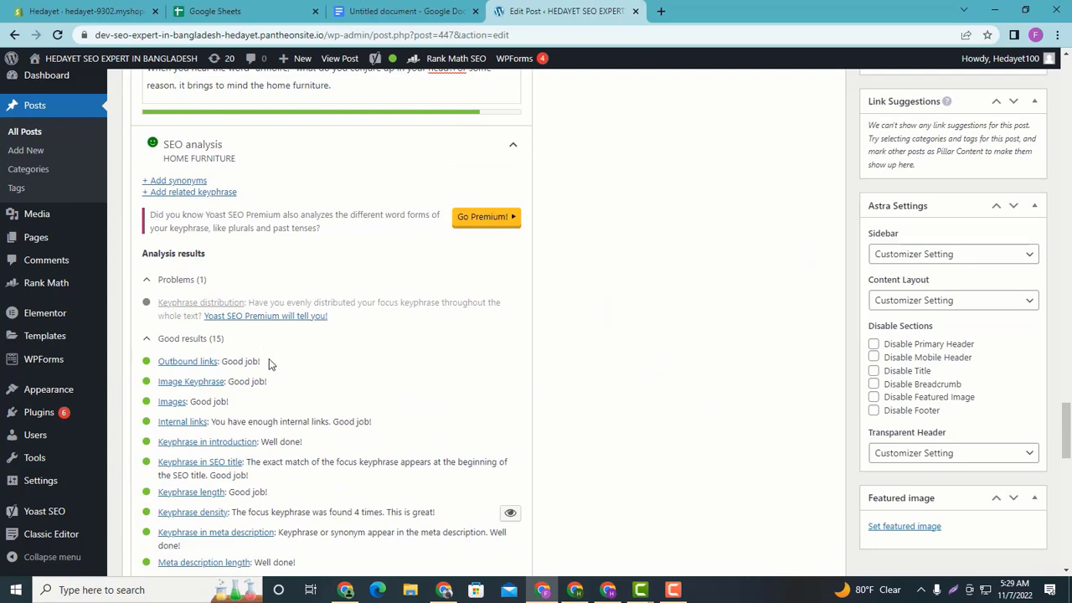
scroll(247, 339, down, 3)
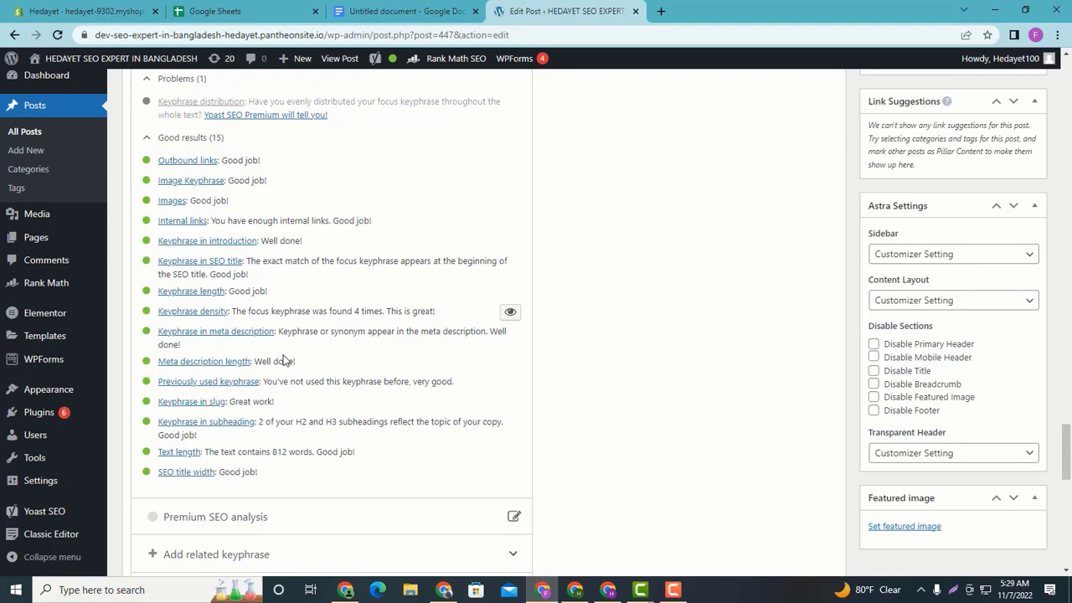
scroll(297, 327, up, 1)
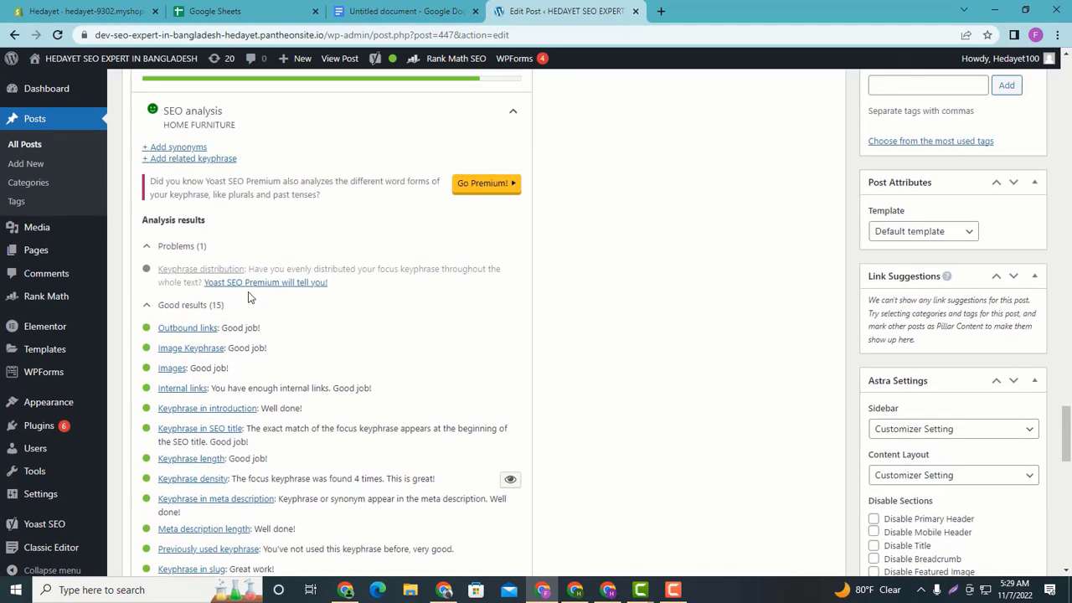
scroll(233, 224, up, 3)
click(207, 350)
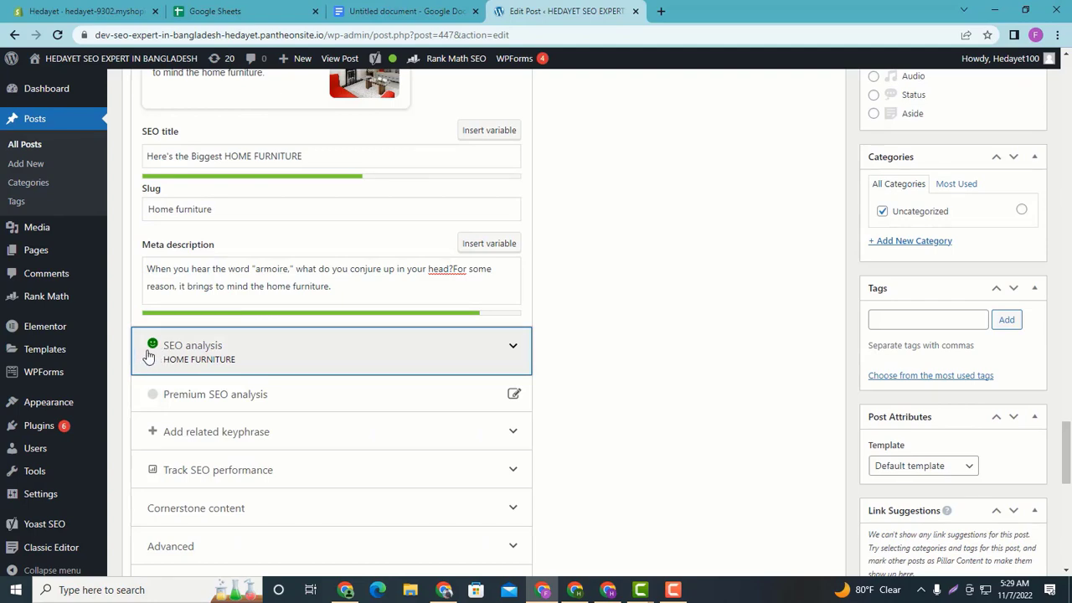
scroll(178, 356, up, 3)
scroll(450, 323, down, 3)
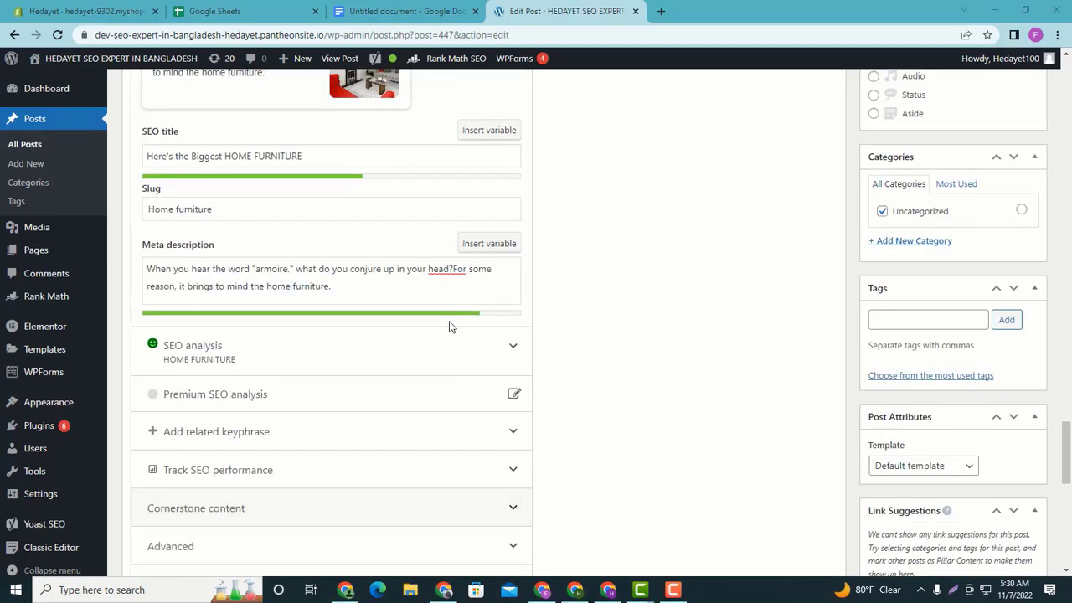
scroll(450, 327, up, 3)
scroll(449, 327, up, 5)
scroll(449, 326, up, 20)
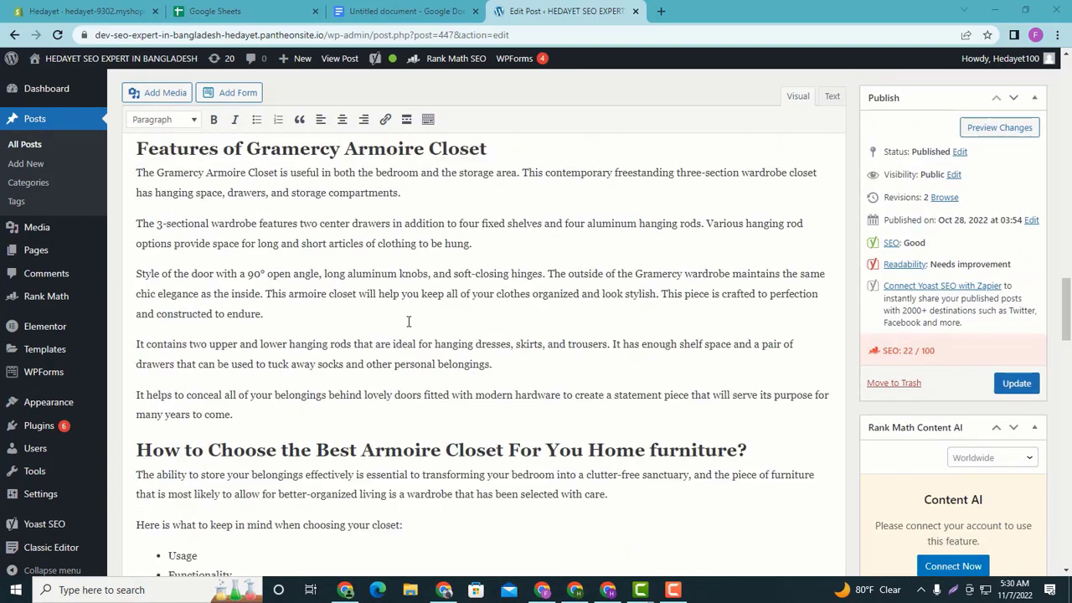
Start a link after "French" in the second paragraph, search Google in a new tab for "home furniture wikipedia" and open Wikipedia's Furniture article
scroll(381, 313, down, 3)
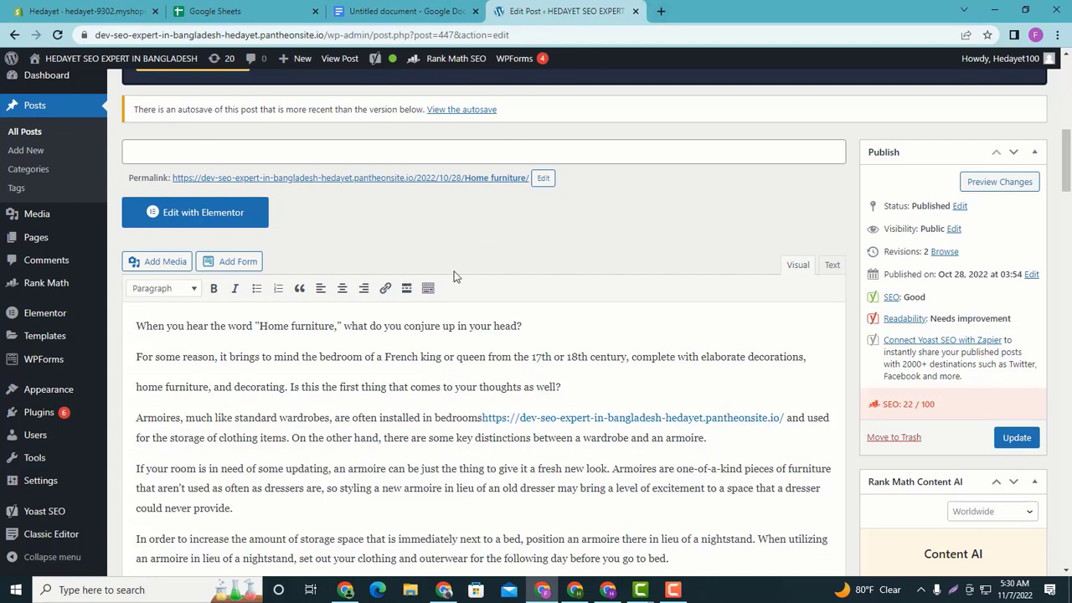
click(385, 288)
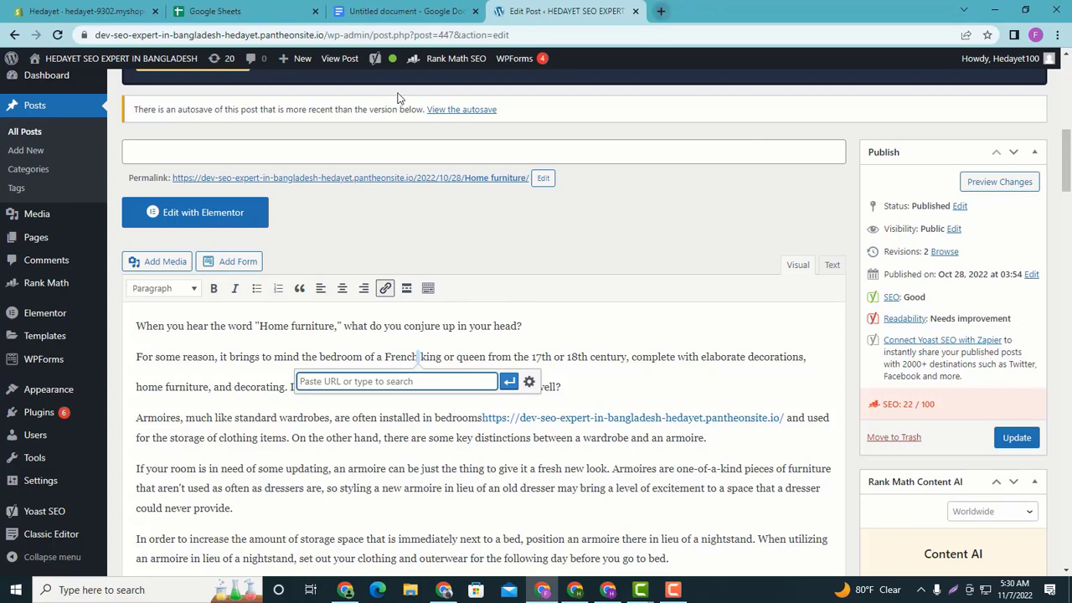
click(661, 11)
click(411, 257)
text(ho)
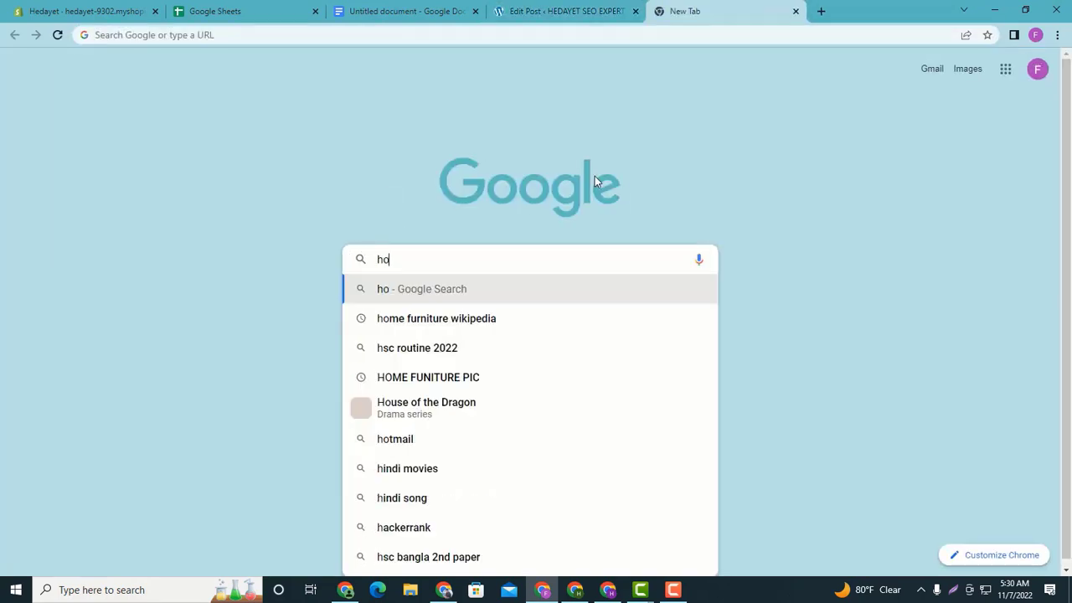
text(me furn)
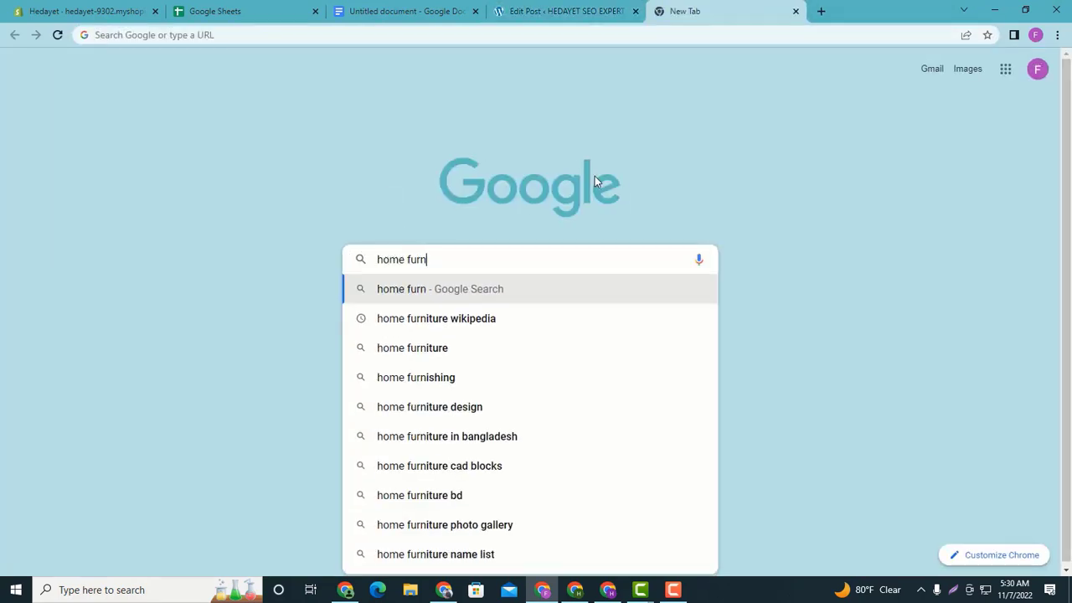
text(iture w)
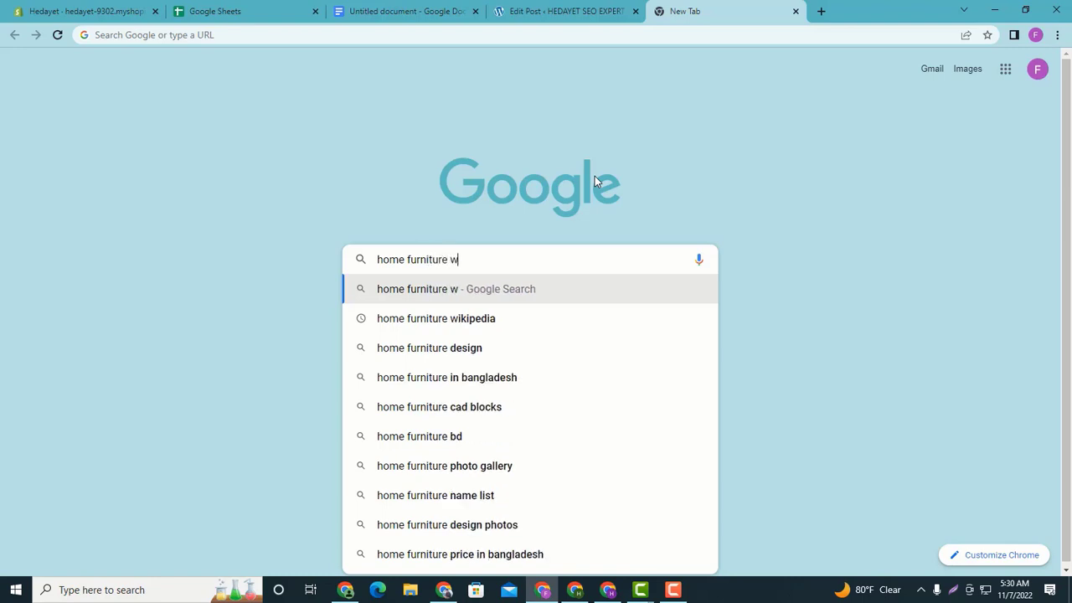
click(517, 314)
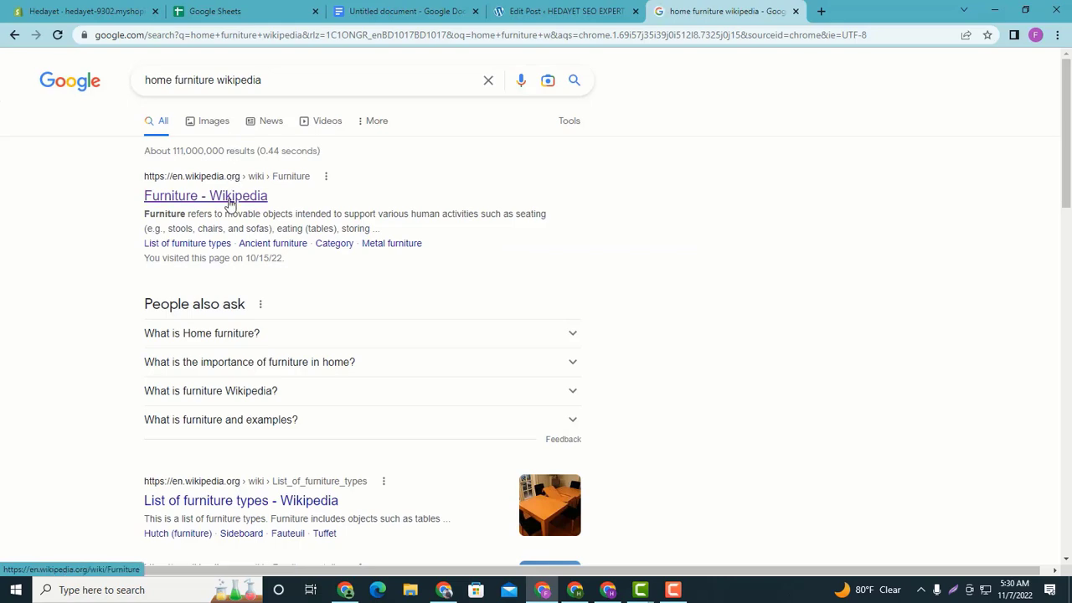
click(230, 204)
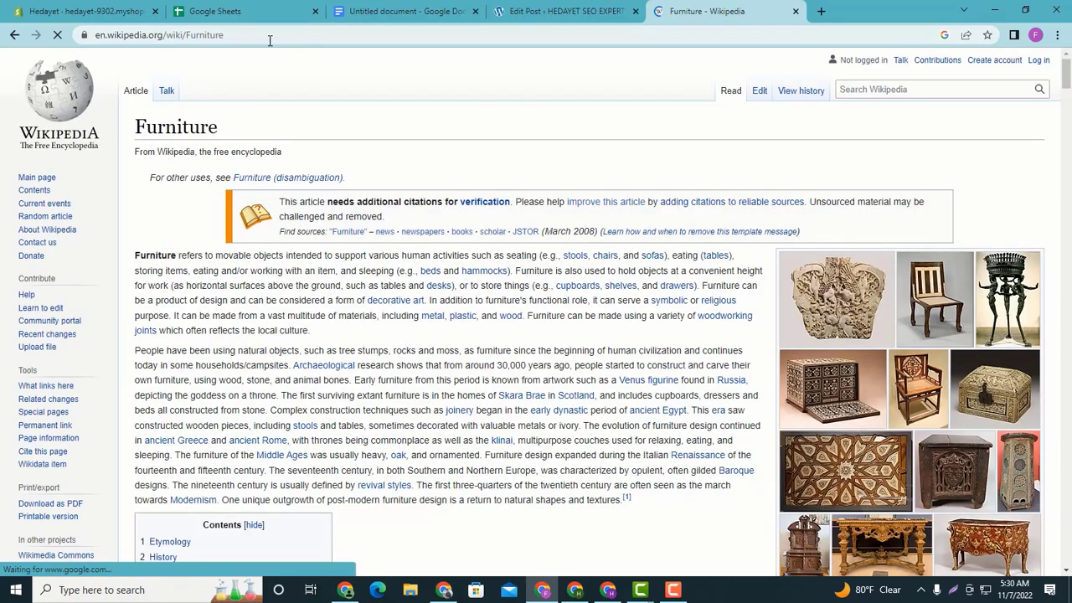
Copy the Wikipedia Furniture article's URL, insert it as a link after "French" in the post's second paragraph and check the Yoast SEO analysis
drag(270, 39, 92, 35)
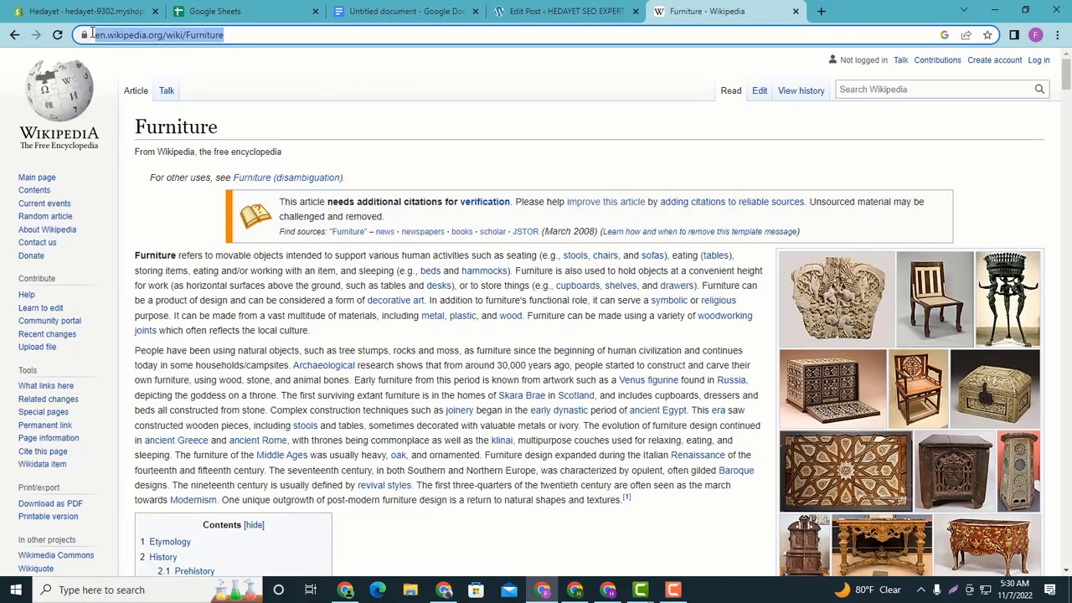
right_click(99, 33)
click(163, 110)
click(505, 10)
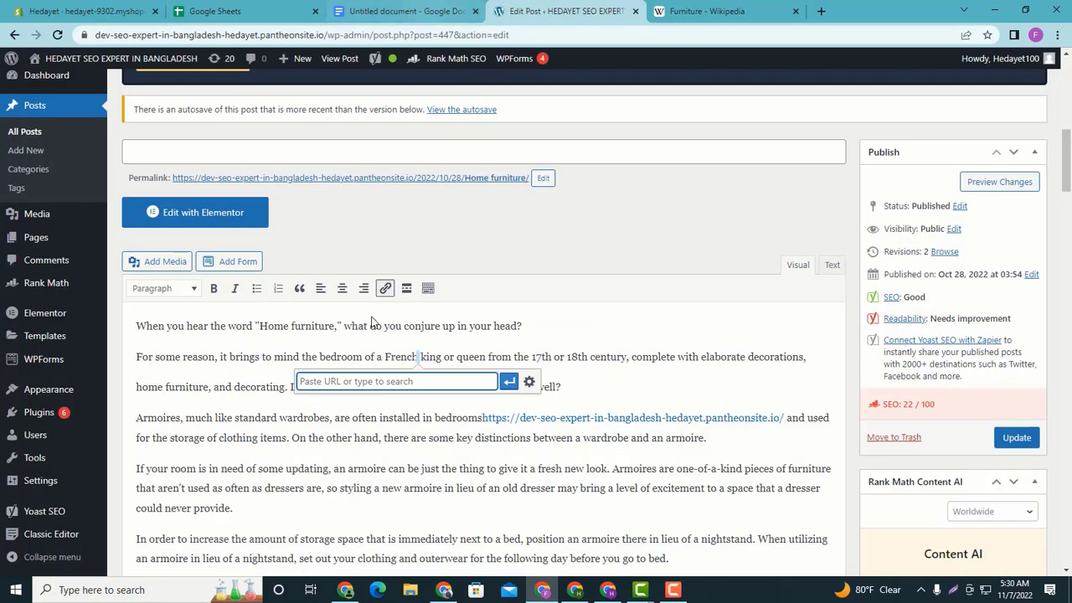
right_click(343, 382)
click(360, 277)
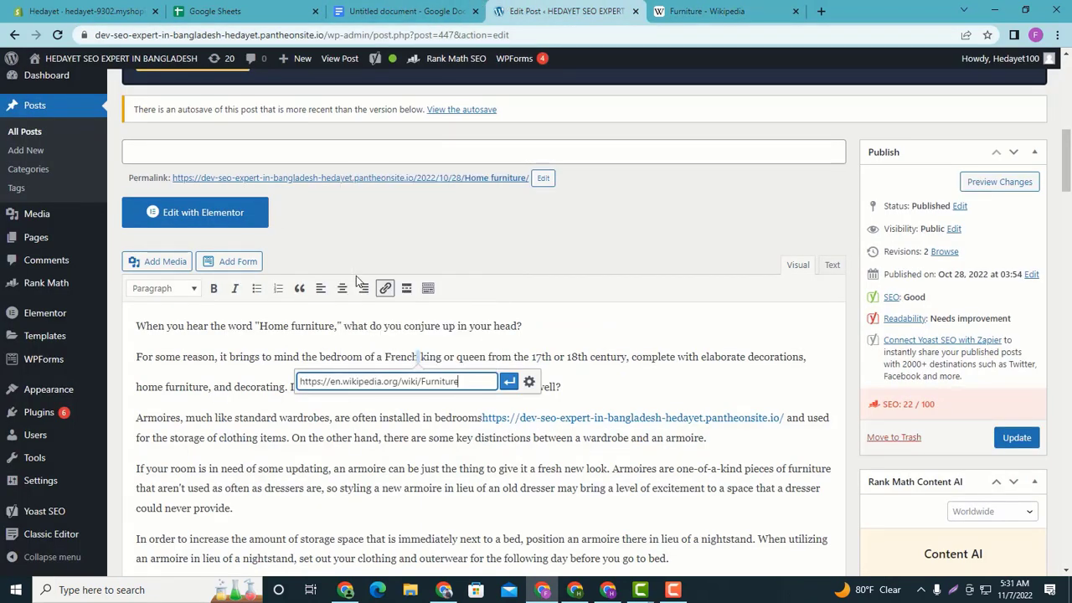
click(509, 382)
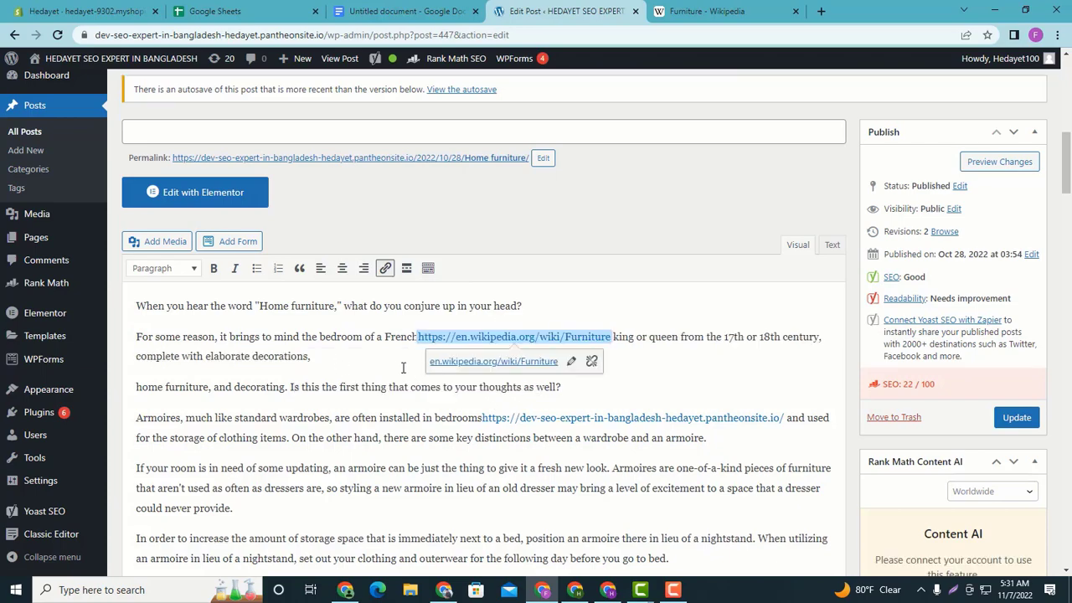
scroll(360, 469, down, 15)
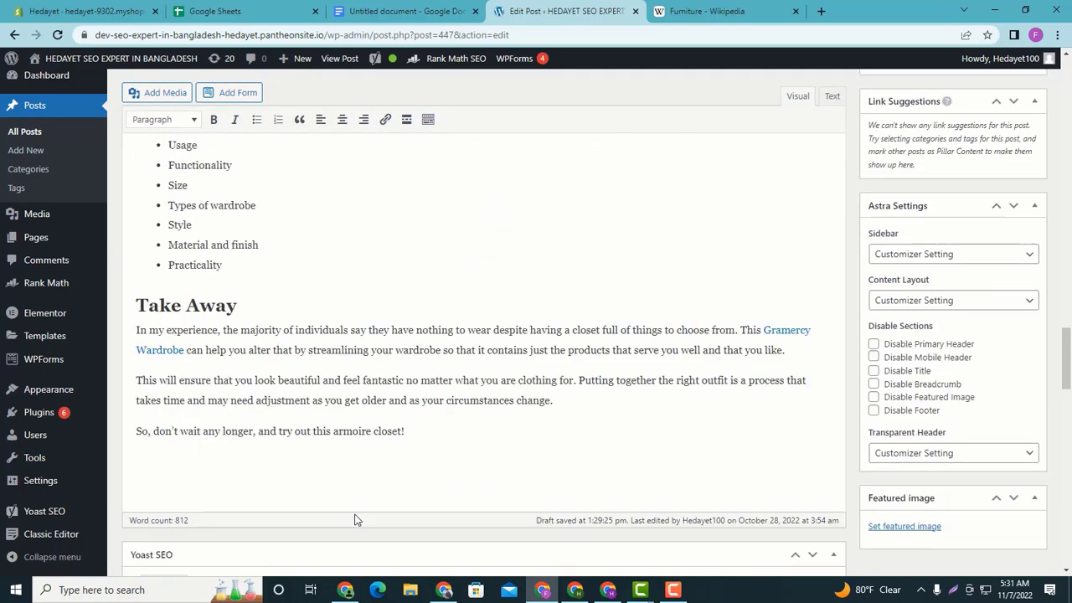
scroll(352, 494, down, 10)
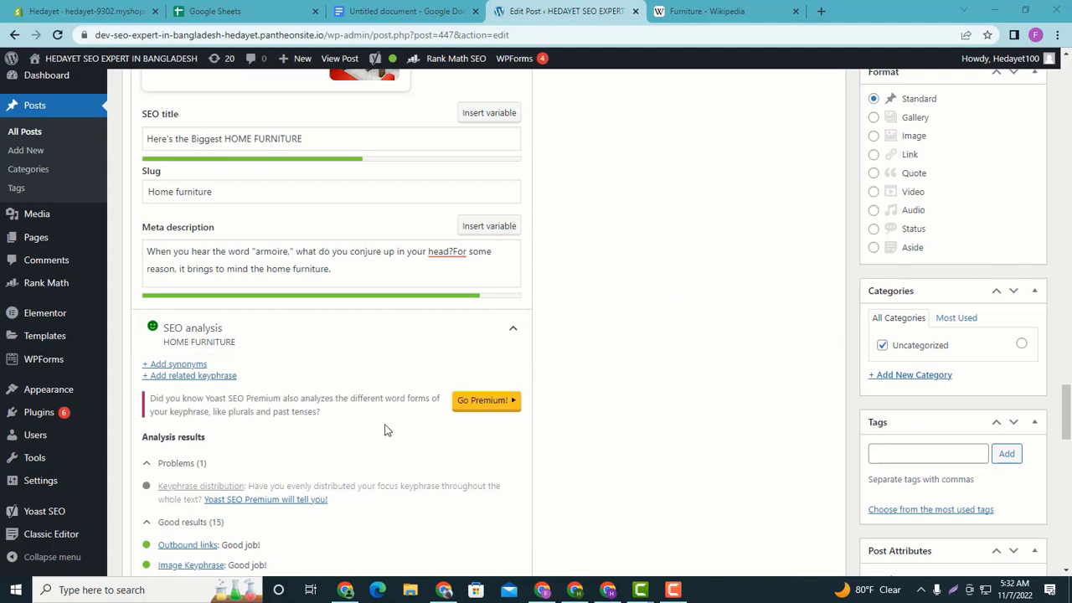
Review the Yoast analysis results, and check the post's SEO title, slug and meta description for the focus keyphrase
scroll(383, 427, down, 3)
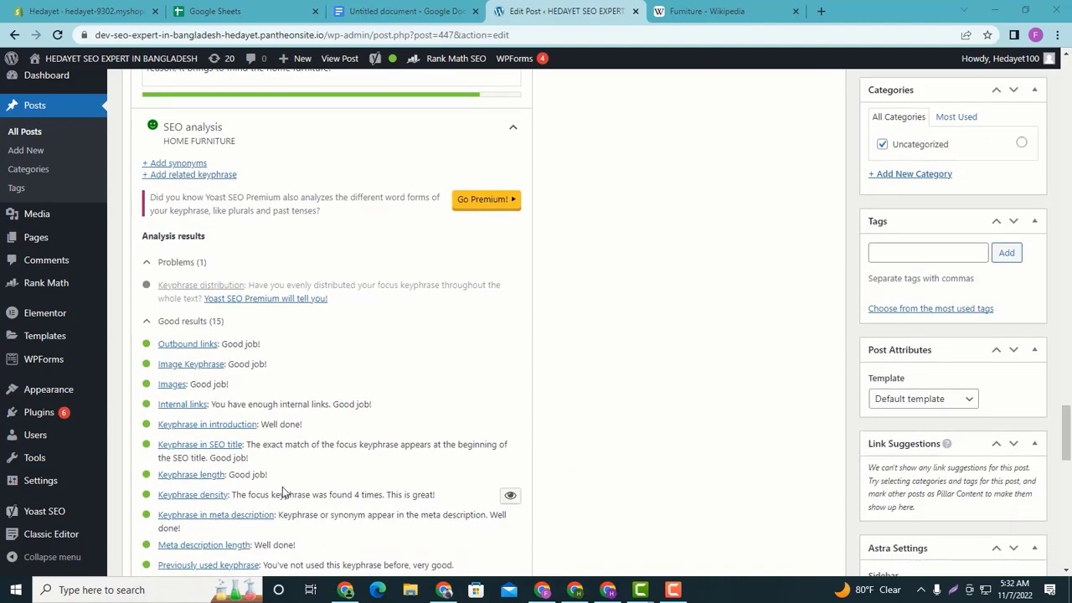
scroll(285, 496, down, 2)
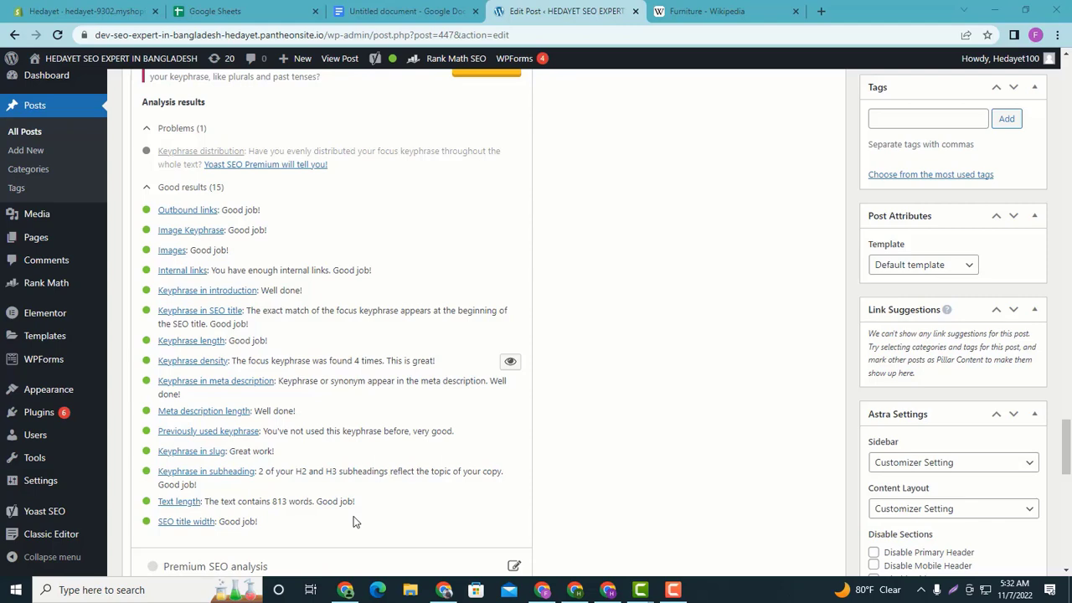
scroll(352, 522, up, 4)
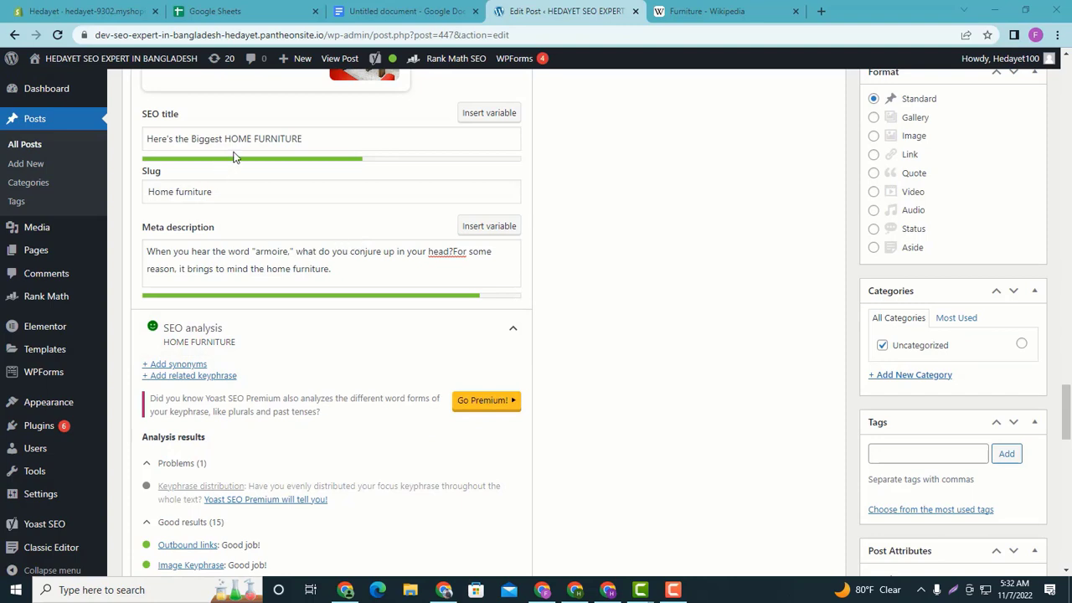
drag(335, 136, 132, 136)
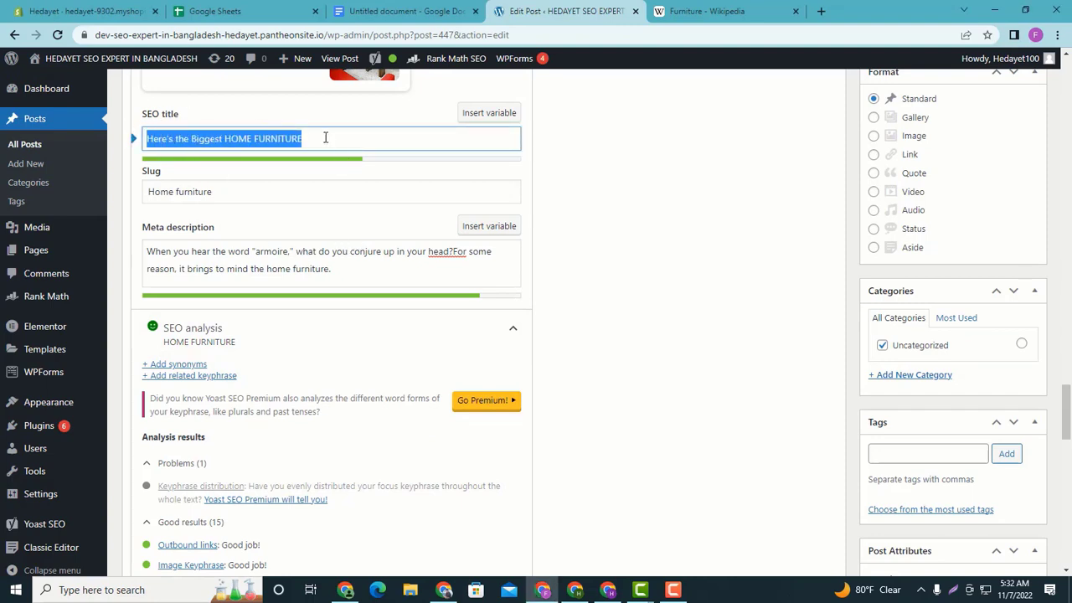
click(284, 138)
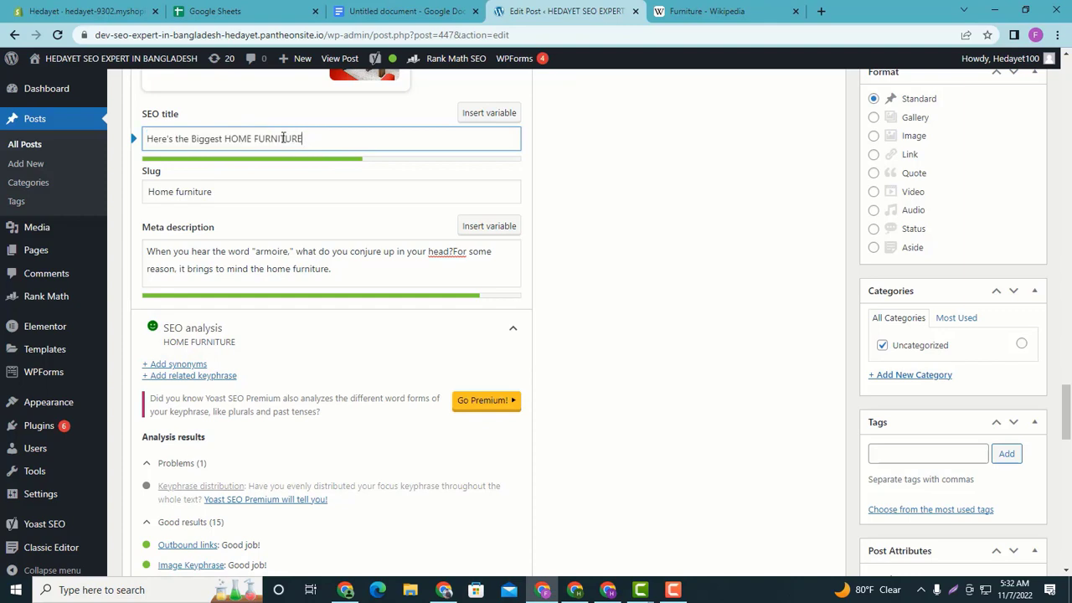
click(220, 191)
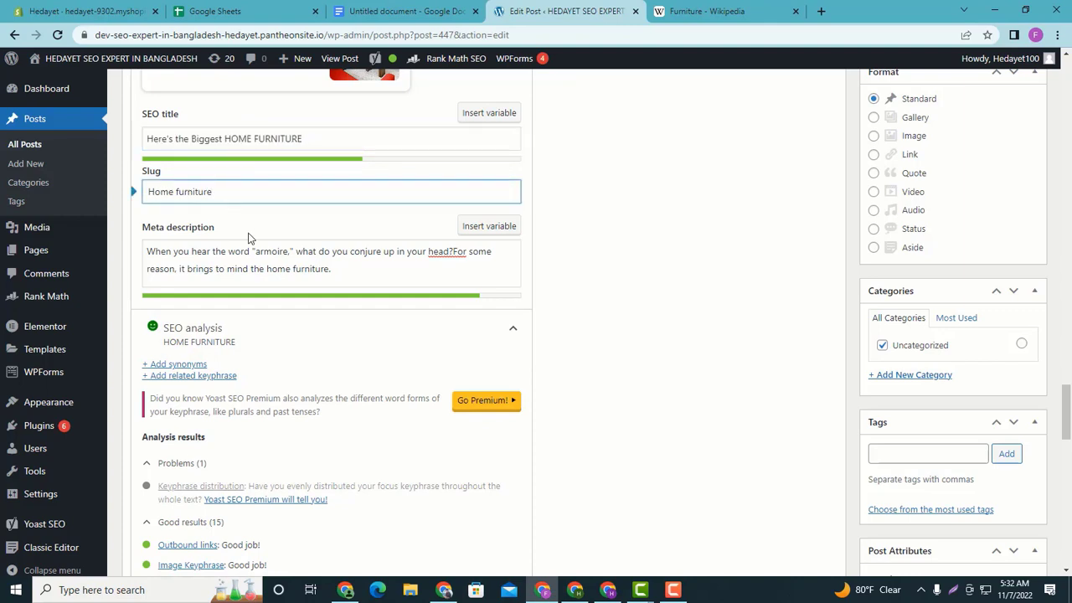
click(351, 274)
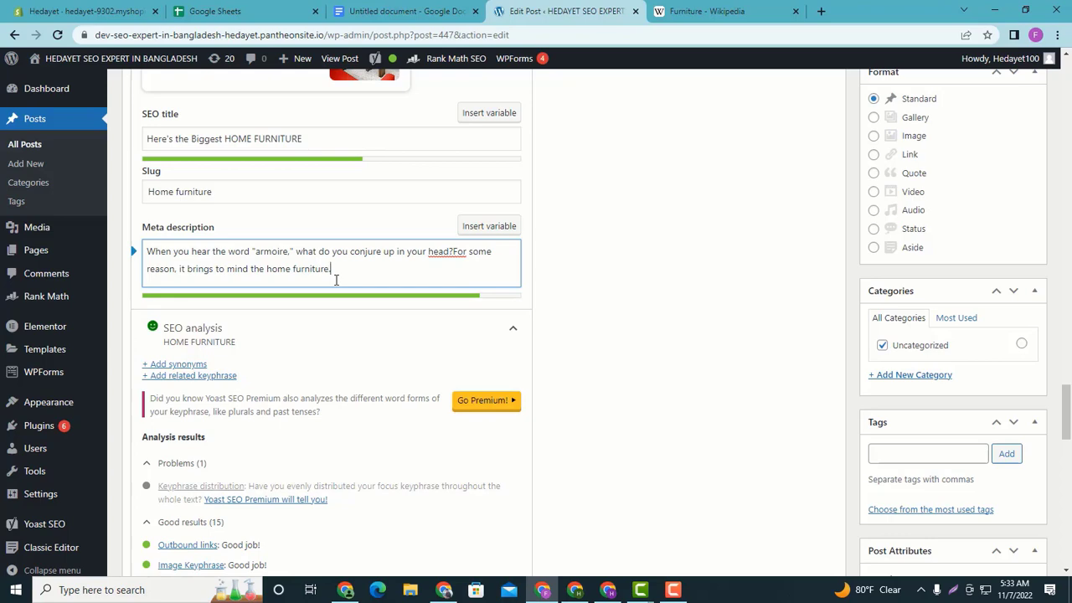
Examine each check in the Yoast SEO analysis, from keyphrase distribution and outbound links through text length and SEO title width
scroll(201, 310, down, 2)
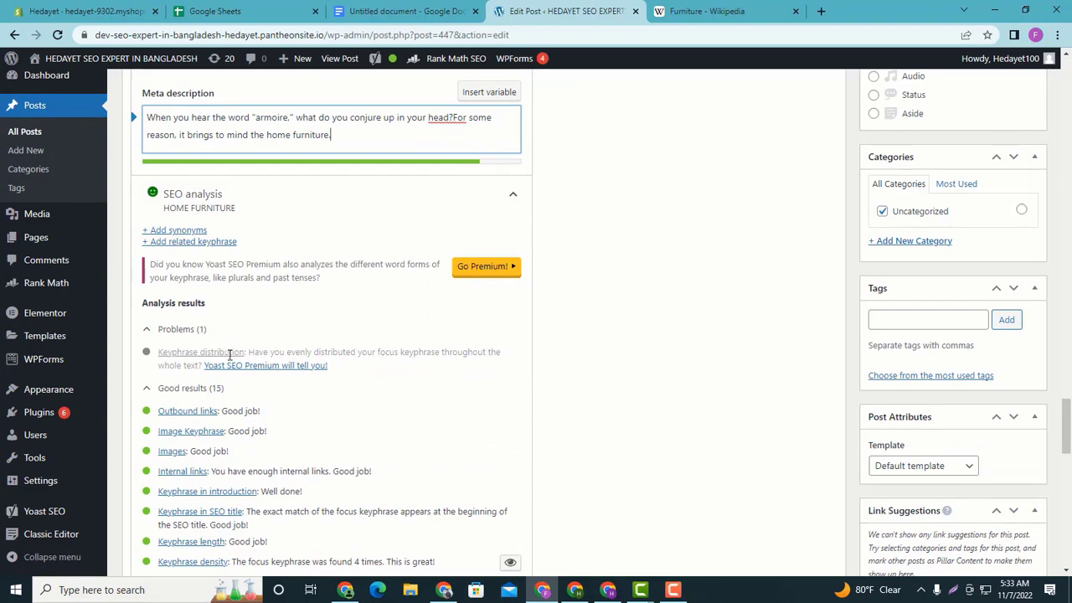
scroll(224, 352, down, 1)
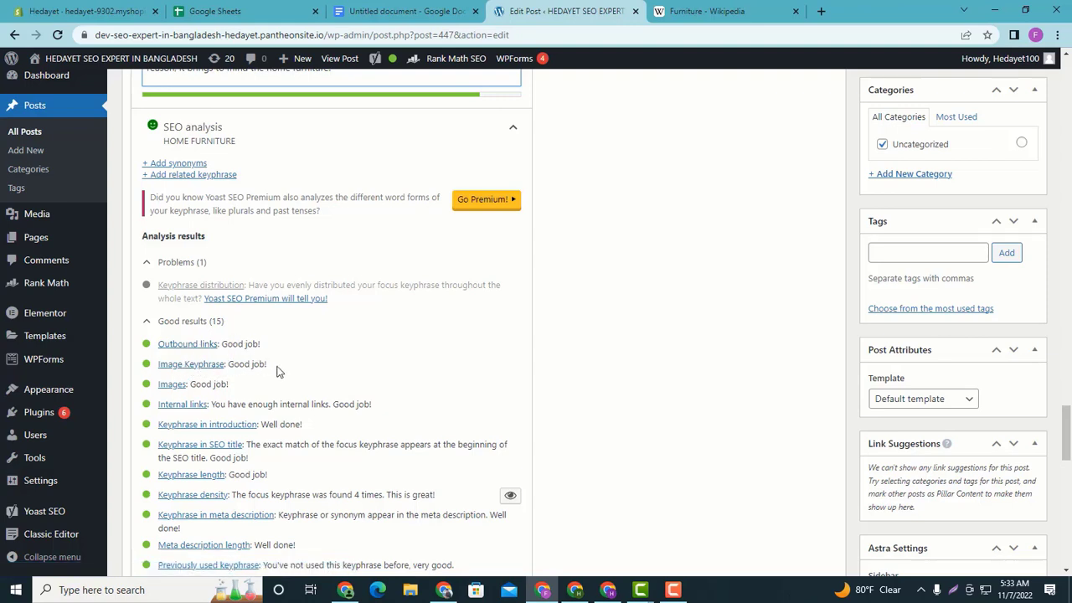
scroll(253, 363, down, 2)
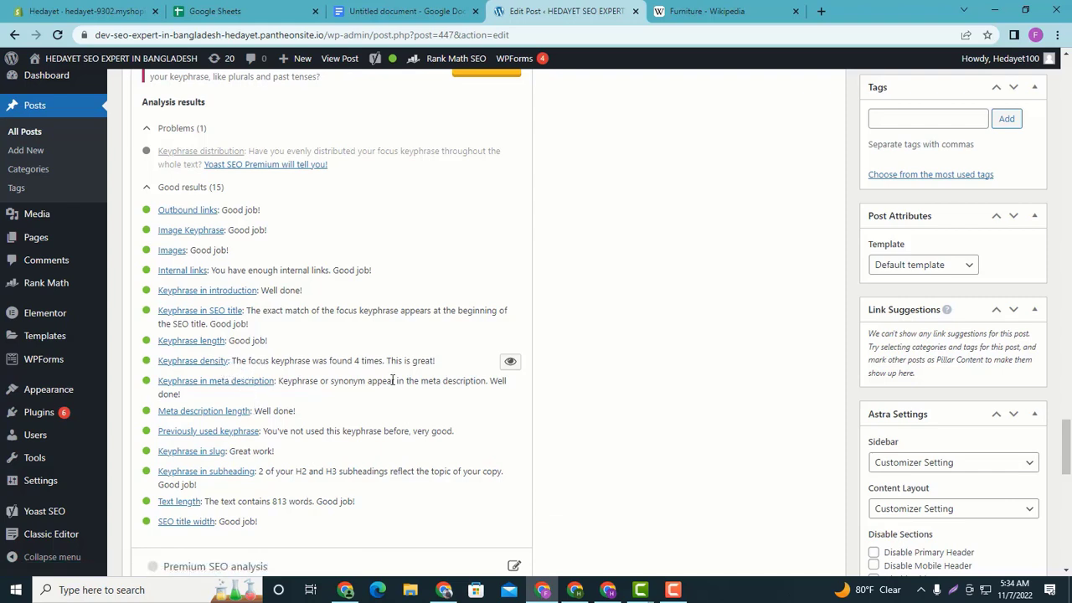
scroll(284, 433, down, 1)
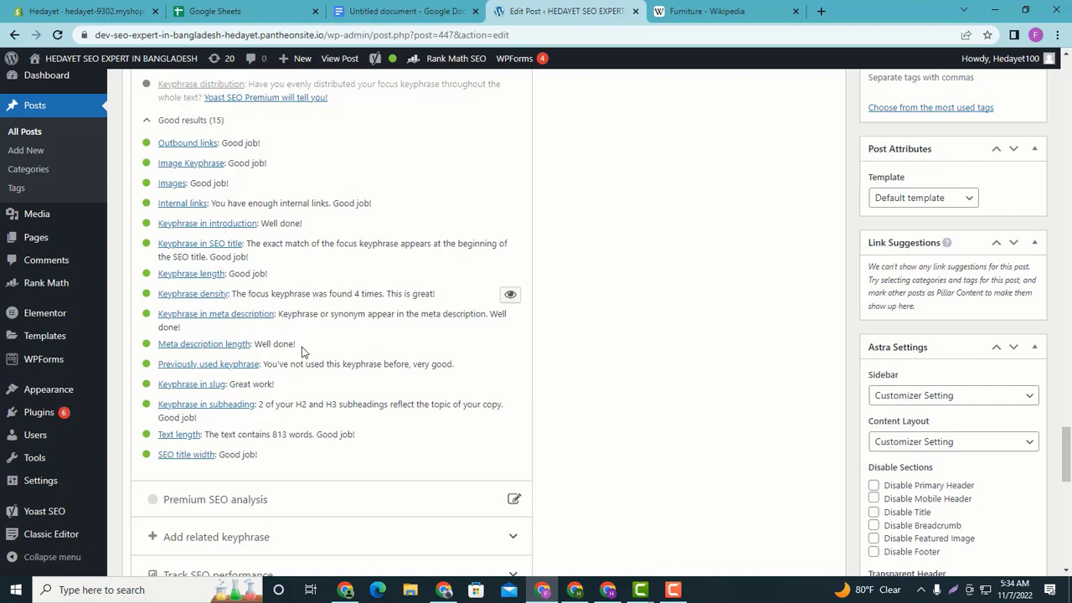
drag(302, 350, 286, 346)
click(310, 435)
scroll(275, 457, up, 2)
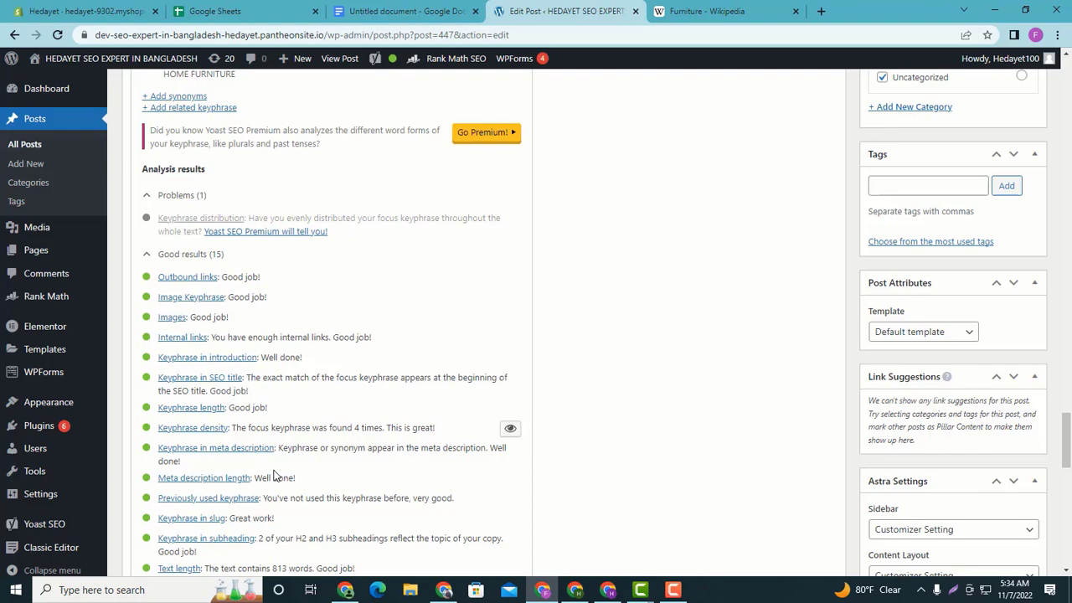
scroll(276, 476, up, 3)
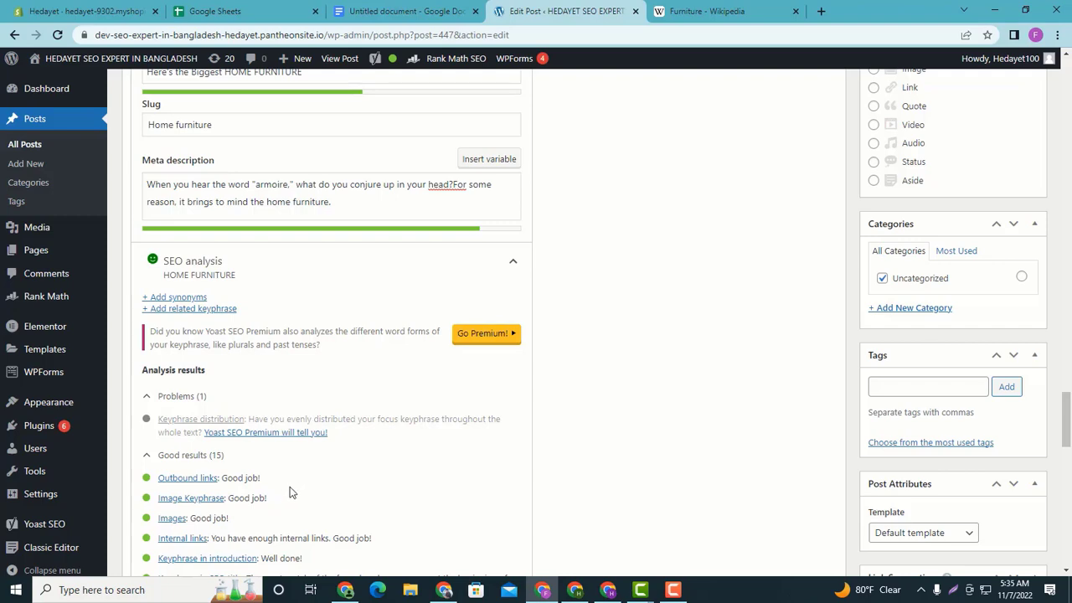
scroll(333, 475, down, 1)
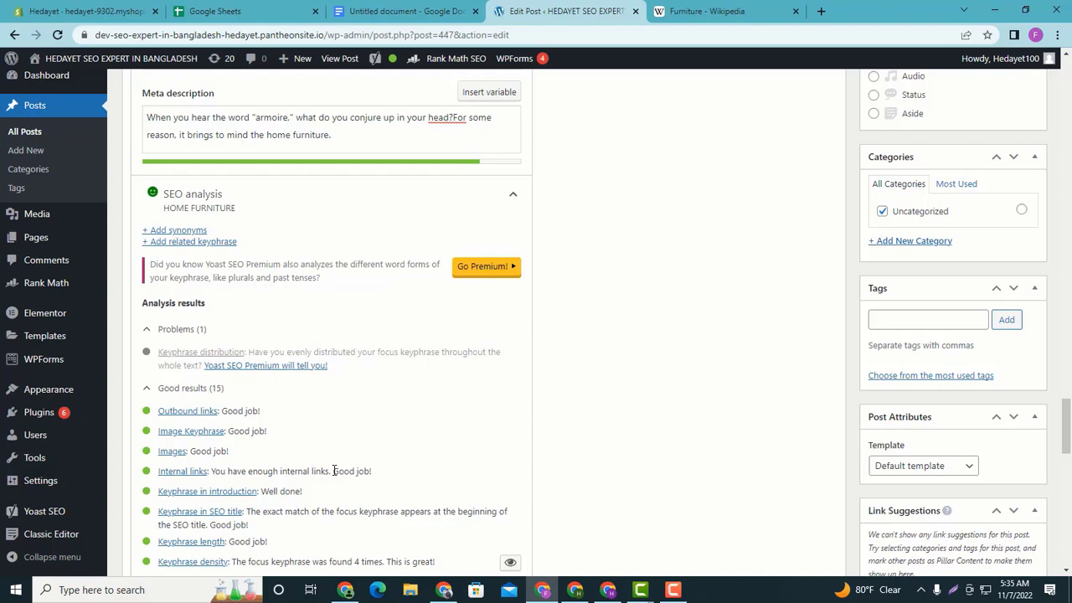
scroll(333, 471, up, 2)
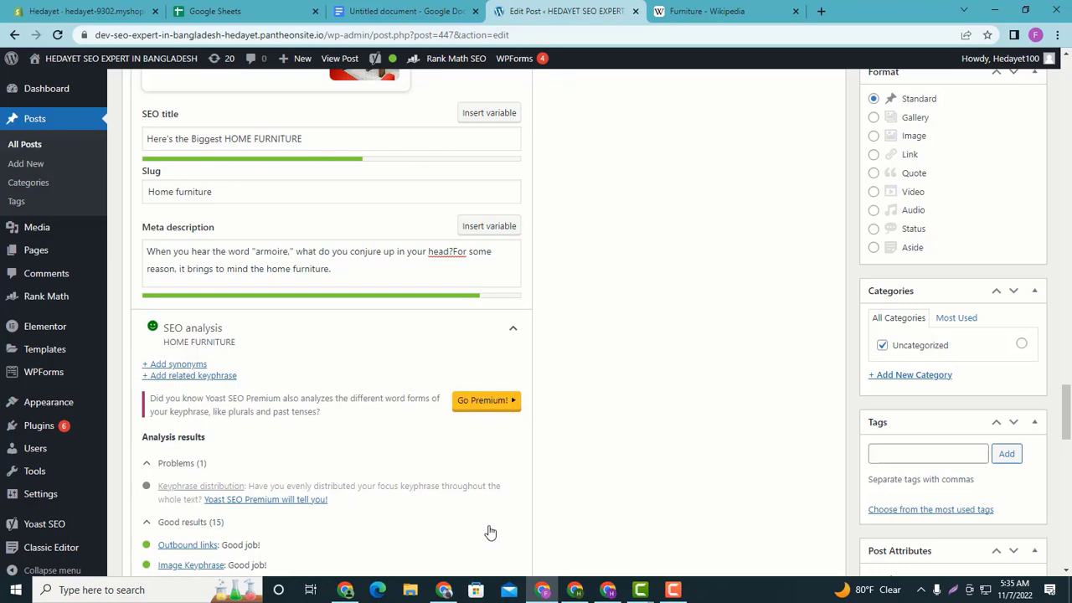
scroll(251, 498, down, 4)
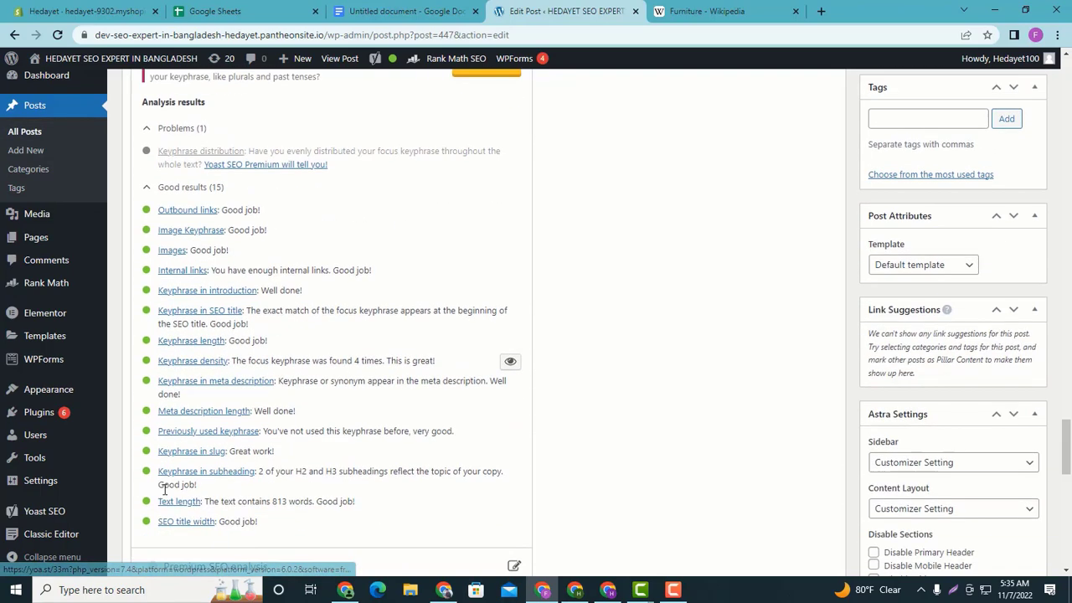